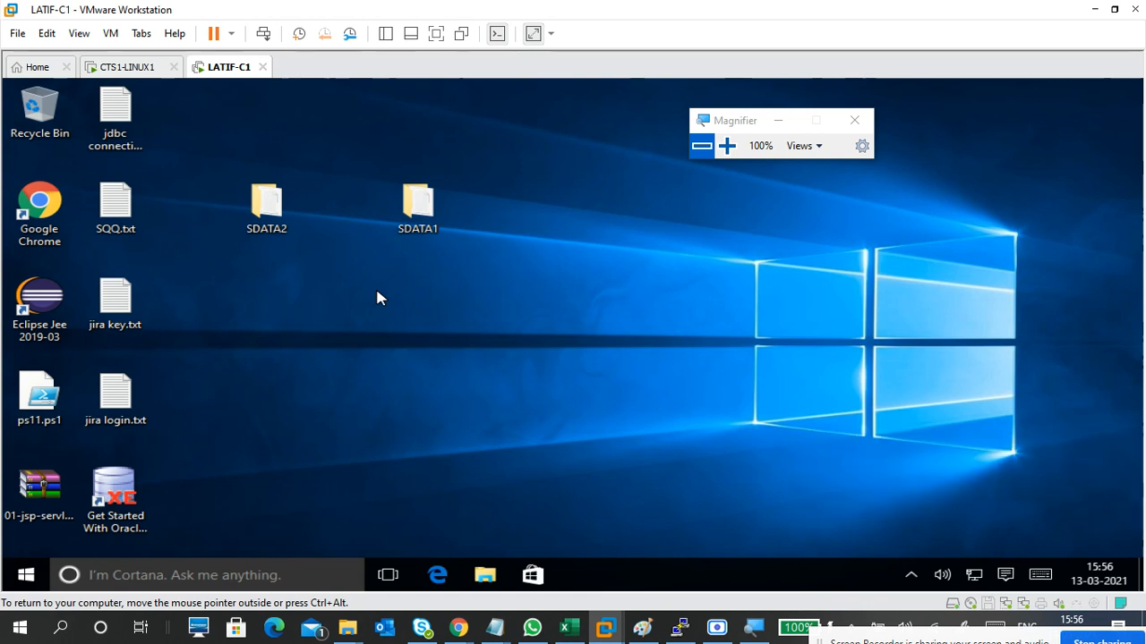
- Show the virtual machine library, examine the listed machines under magnification, and hide the library again
{"action": "left_click", "coordinate": [384, 36]}
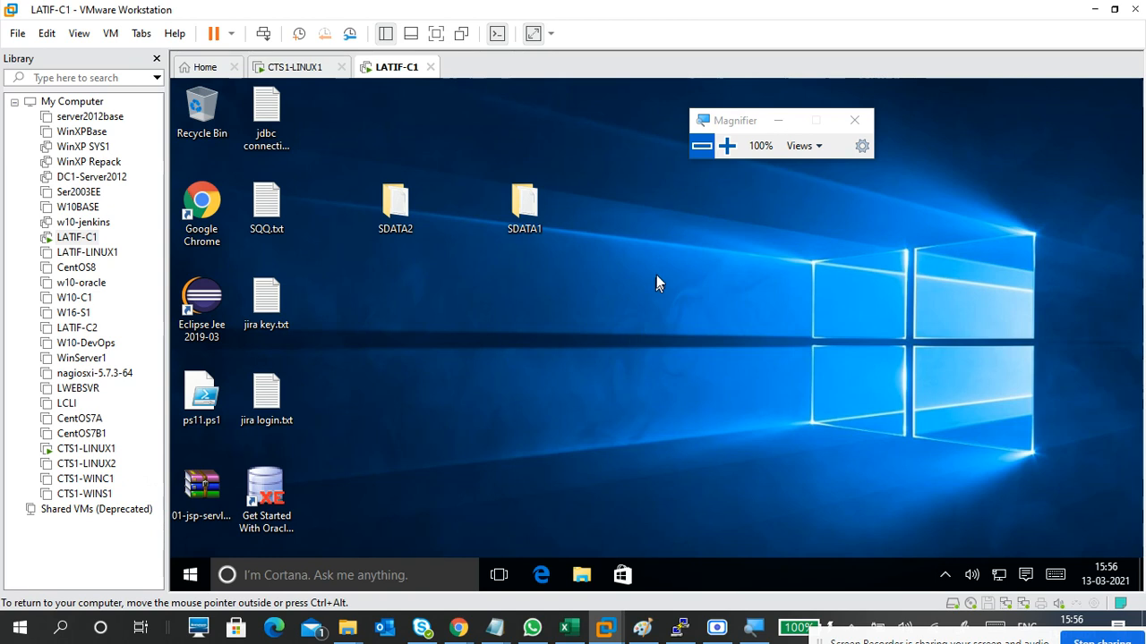
{"action": "left_click", "coordinate": [726, 146]}
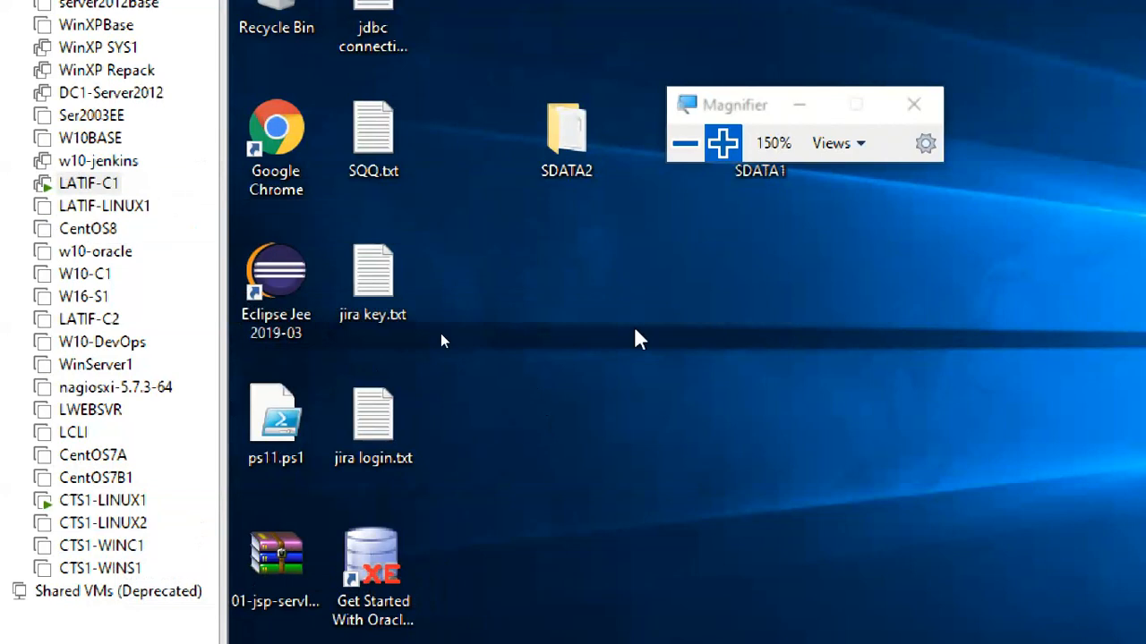
{"action": "left_click", "coordinate": [685, 144]}
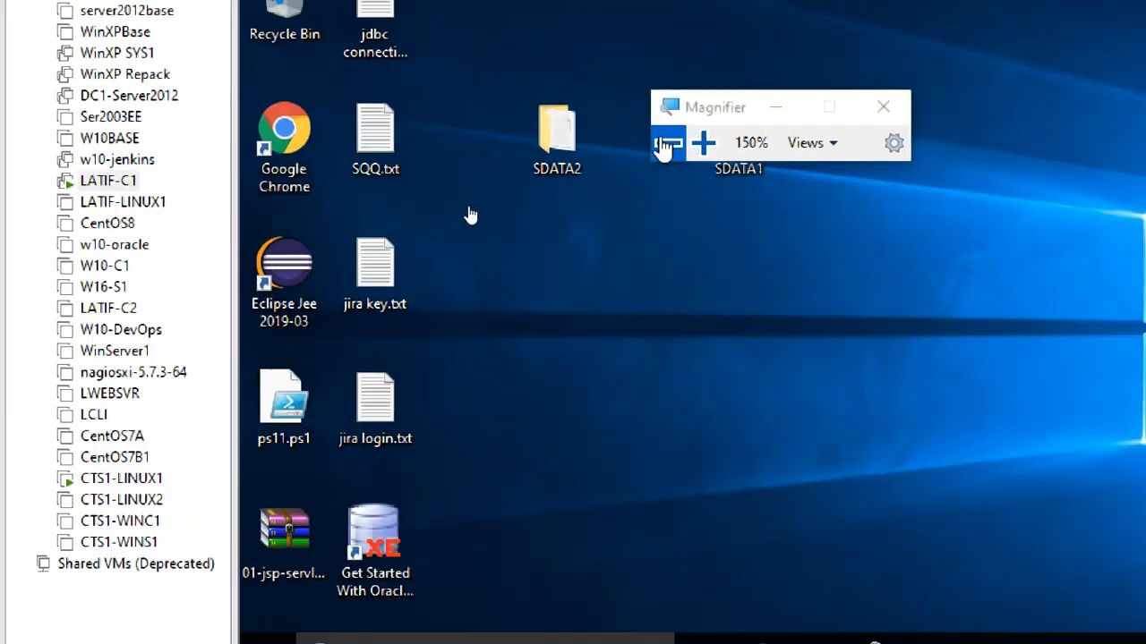
{"action": "left_click", "coordinate": [592, 143]}
{"action": "left_click_drag", "start_coordinate": [497, 188], "coordinate": [783, 158]}
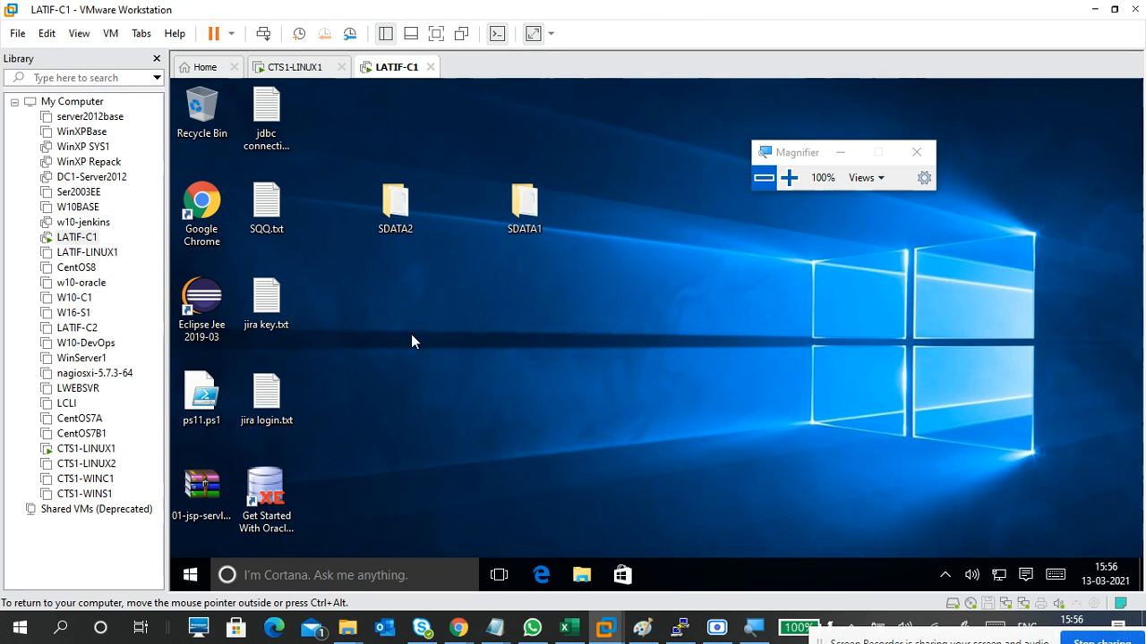
{"action": "left_click", "coordinate": [157, 58]}
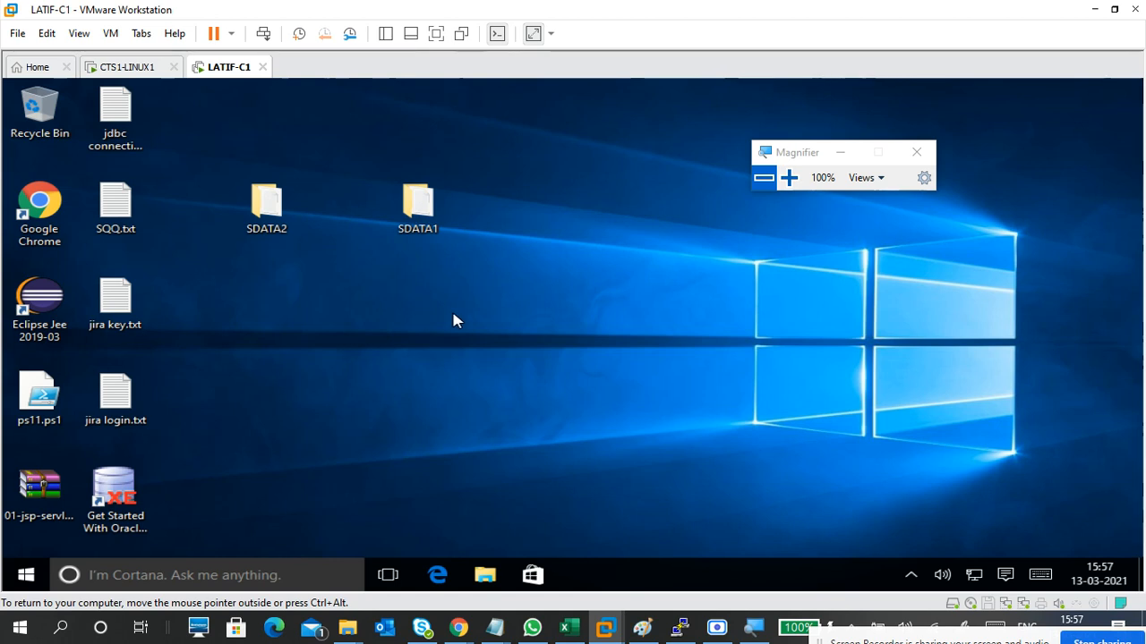
- Open the Volume1 (E:) drive in File Explorer and select the DESKTOP-T0FHJON backup item
{"action": "left_click", "coordinate": [501, 568]}
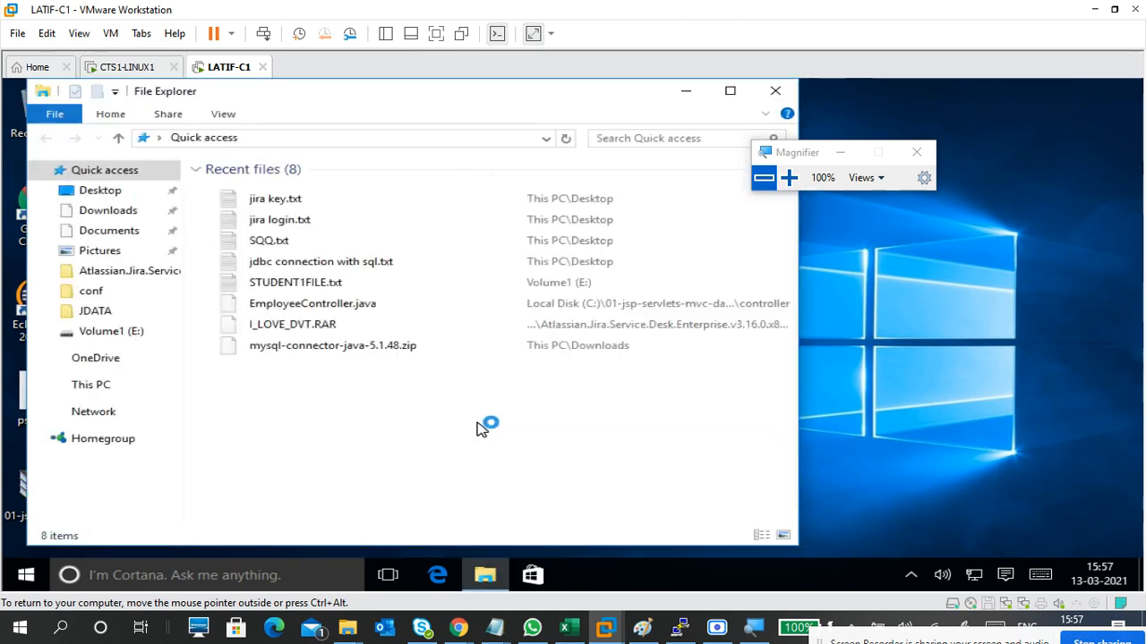
{"action": "left_click", "coordinate": [96, 392]}
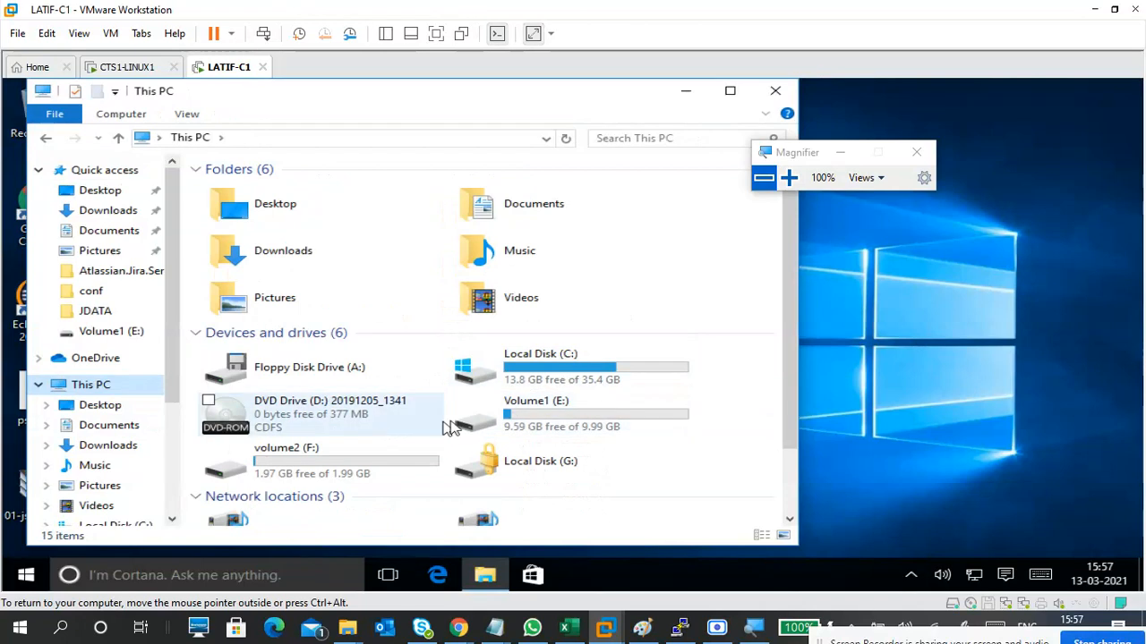
{"action": "double_click", "coordinate": [545, 424]}
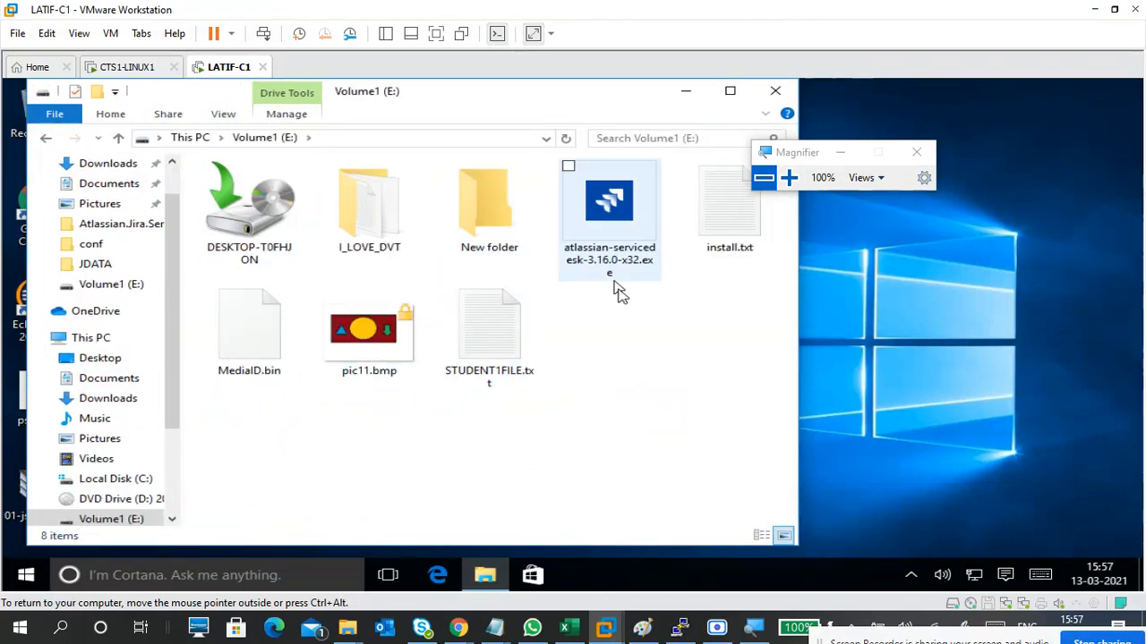
{"action": "left_click", "coordinate": [208, 165]}
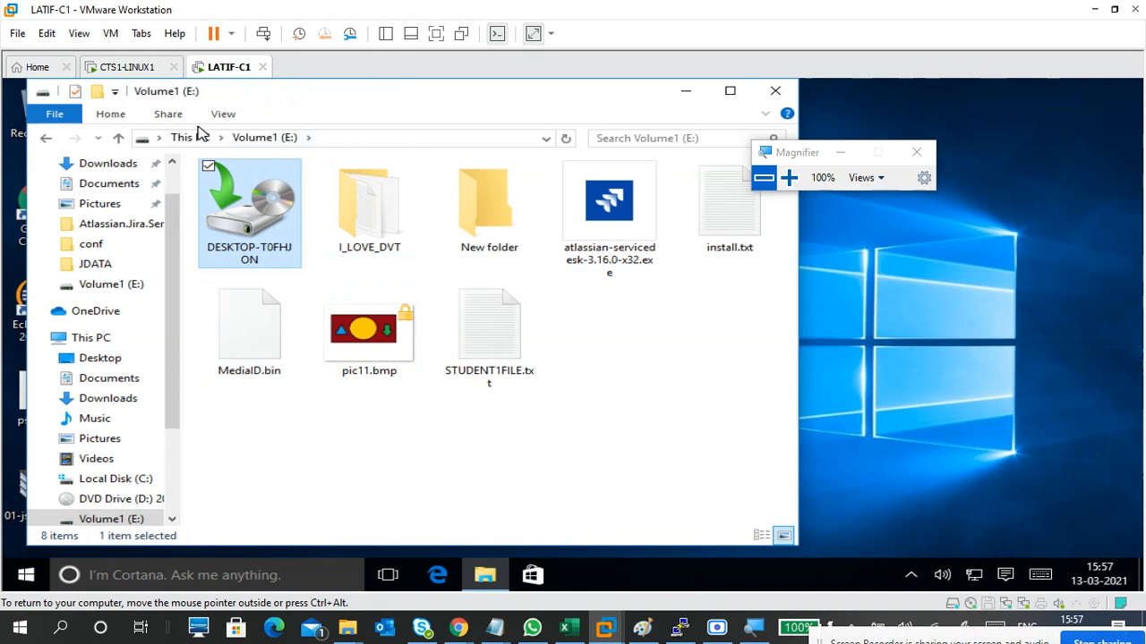
- Browse Local Disk (C:) and examine the contents of the data12 and da1 folders
{"action": "left_click", "coordinate": [202, 139]}
{"action": "double_click", "coordinate": [536, 373]}
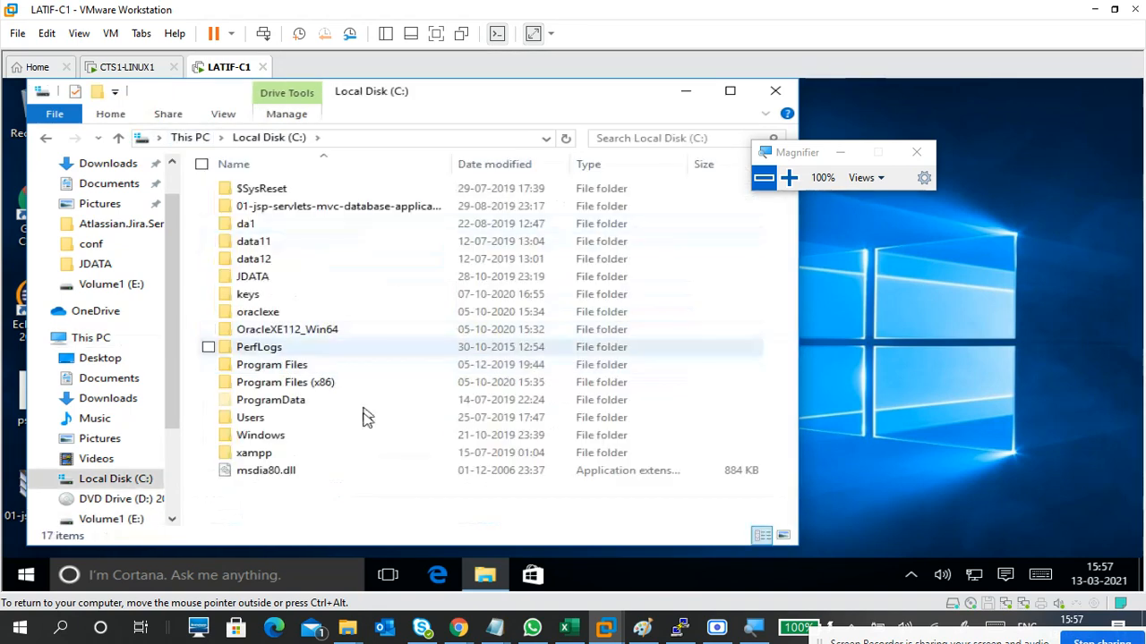
{"action": "double_click", "coordinate": [294, 259]}
{"action": "left_click", "coordinate": [284, 143]}
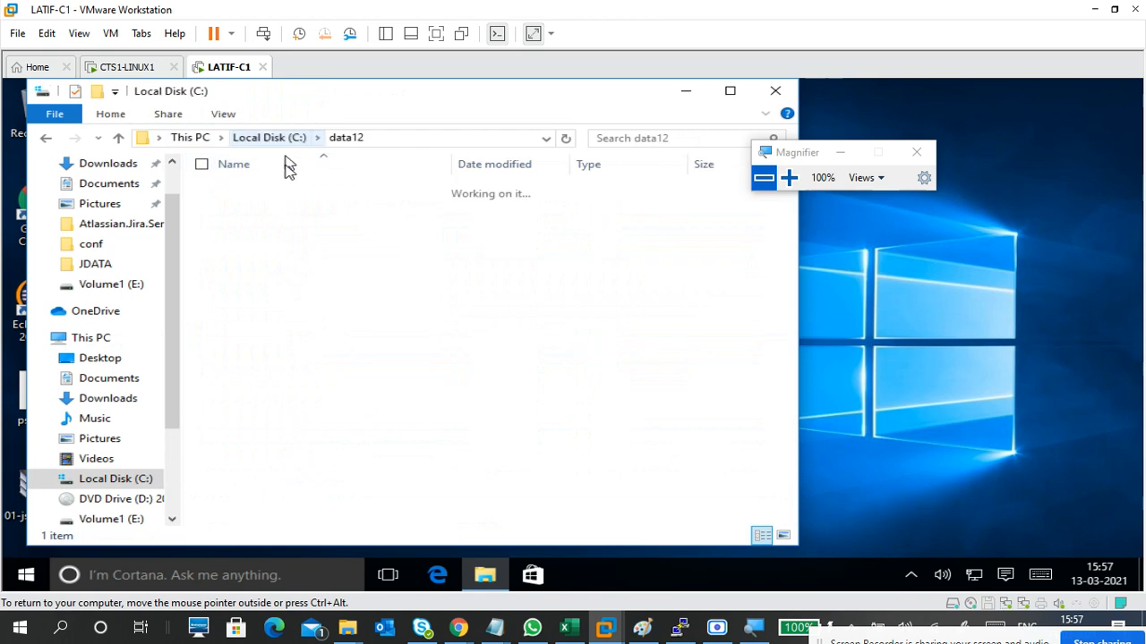
{"action": "double_click", "coordinate": [277, 225]}
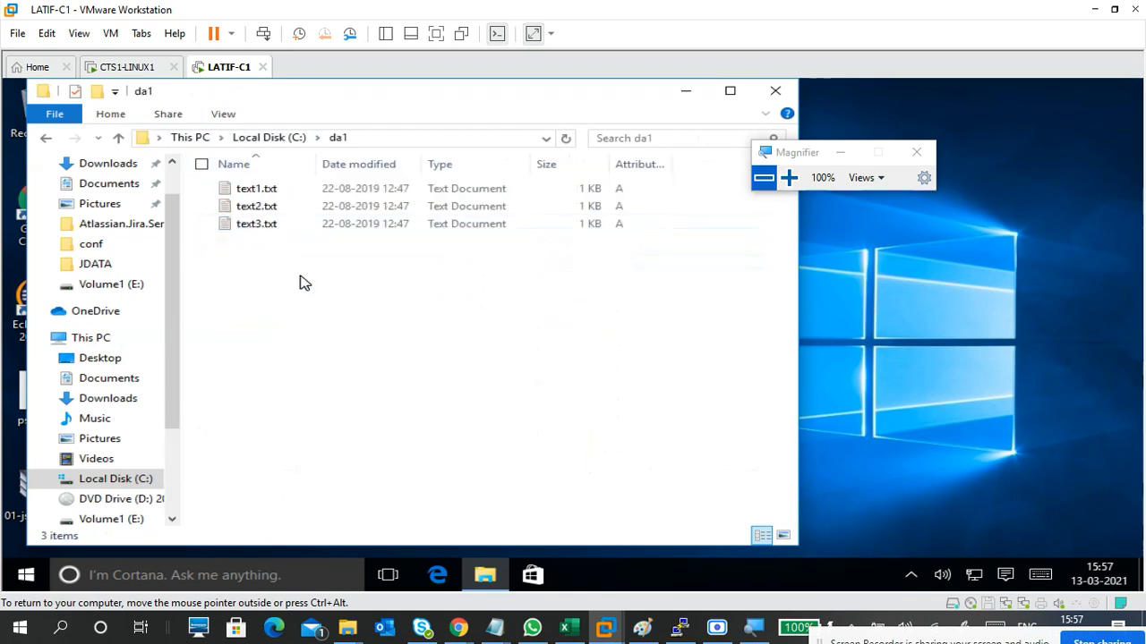
{"action": "left_click", "coordinate": [274, 142]}
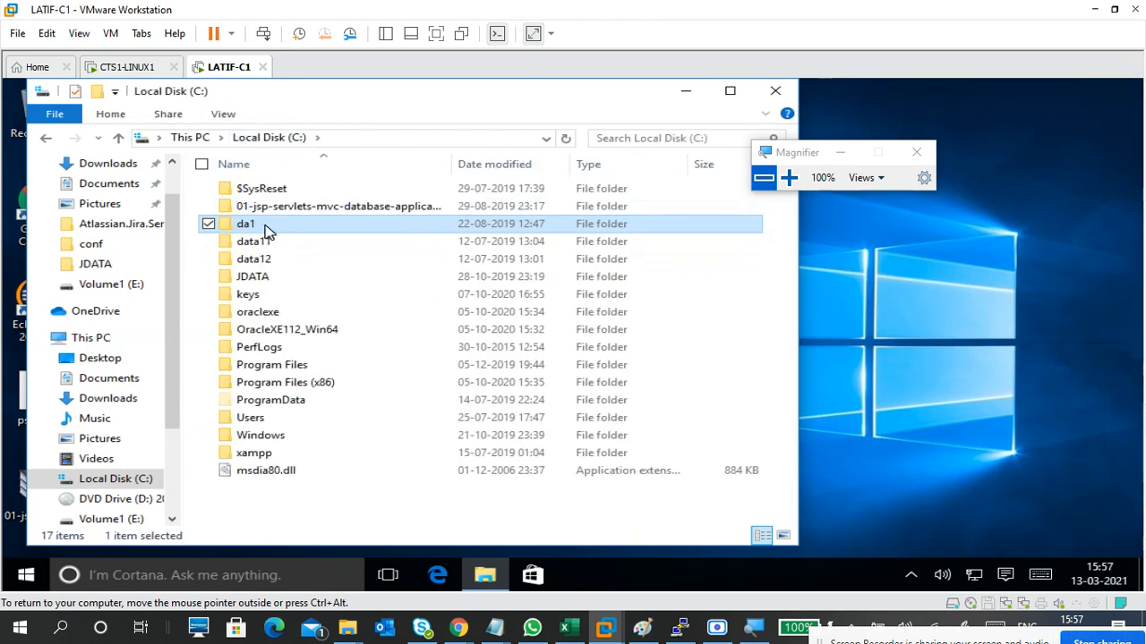
{"action": "double_click", "coordinate": [266, 225]}
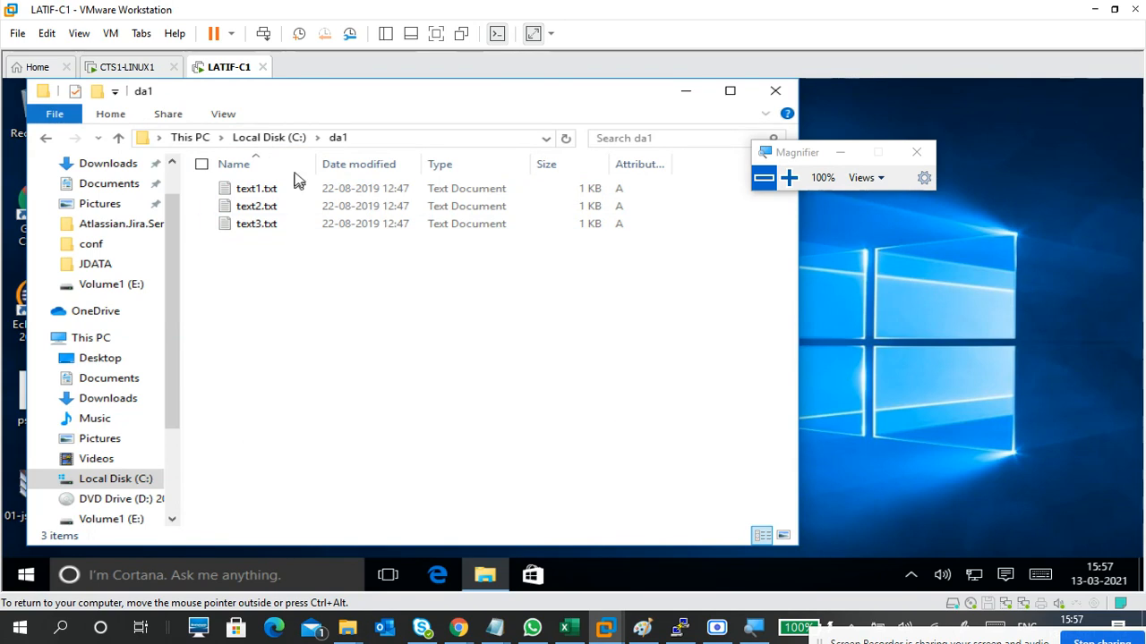
{"action": "left_click", "coordinate": [271, 138]}
- Examine the commands available for the da1 folder and the C: drive, and minimize File Explorer
{"action": "right_click", "coordinate": [278, 226]}
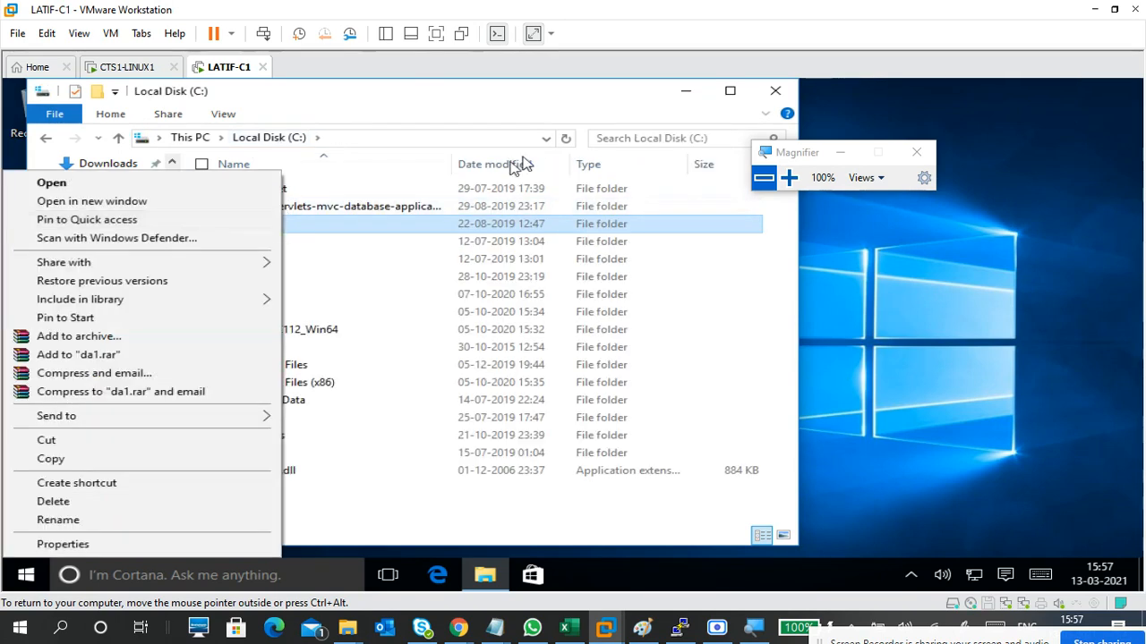
{"action": "left_click", "coordinate": [559, 113]}
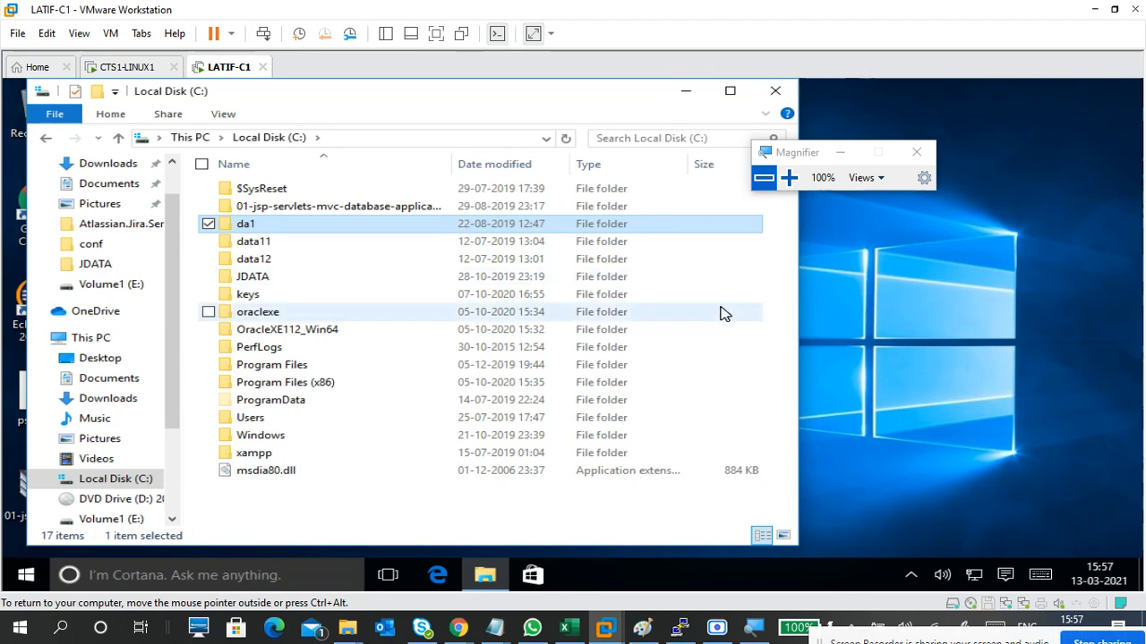
{"action": "left_click", "coordinate": [533, 507]}
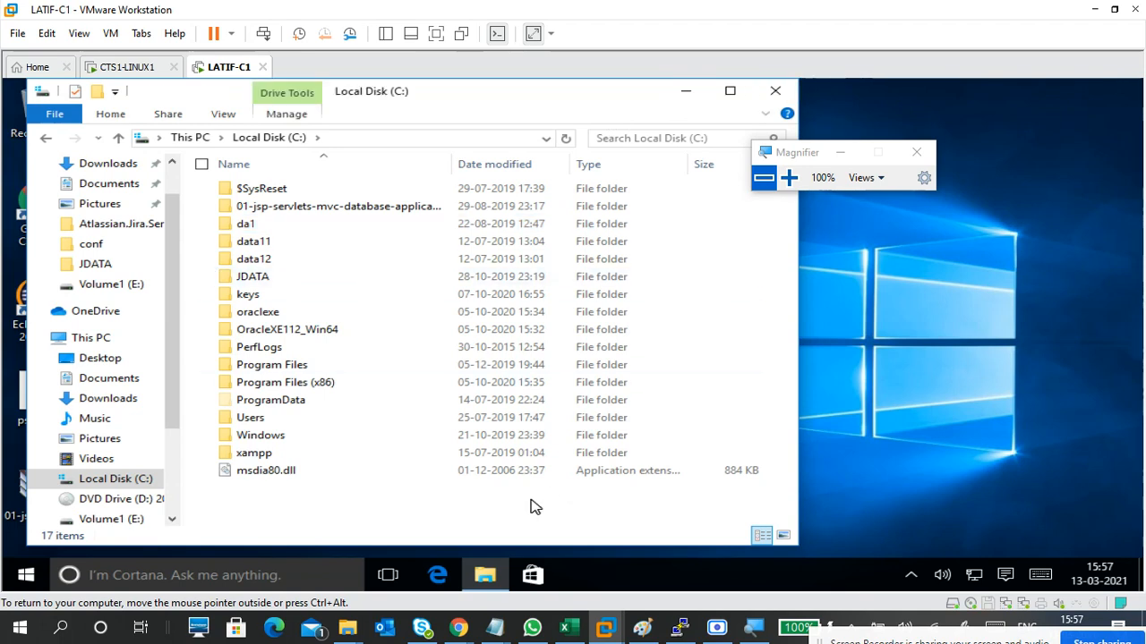
{"action": "right_click", "coordinate": [530, 507]}
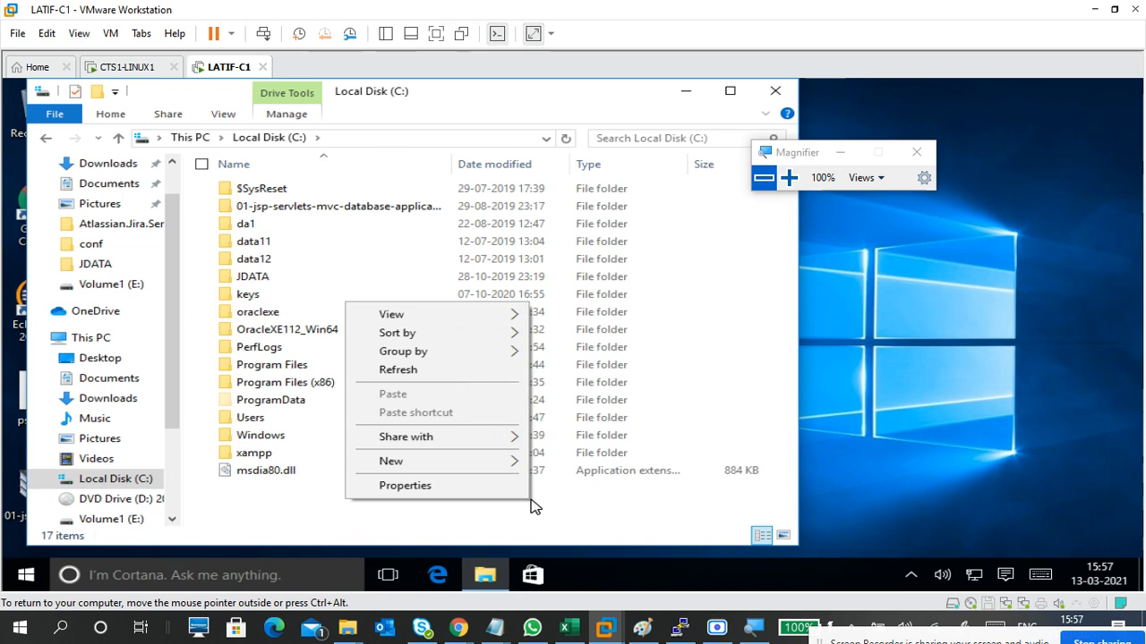
{"action": "left_click", "coordinate": [545, 516]}
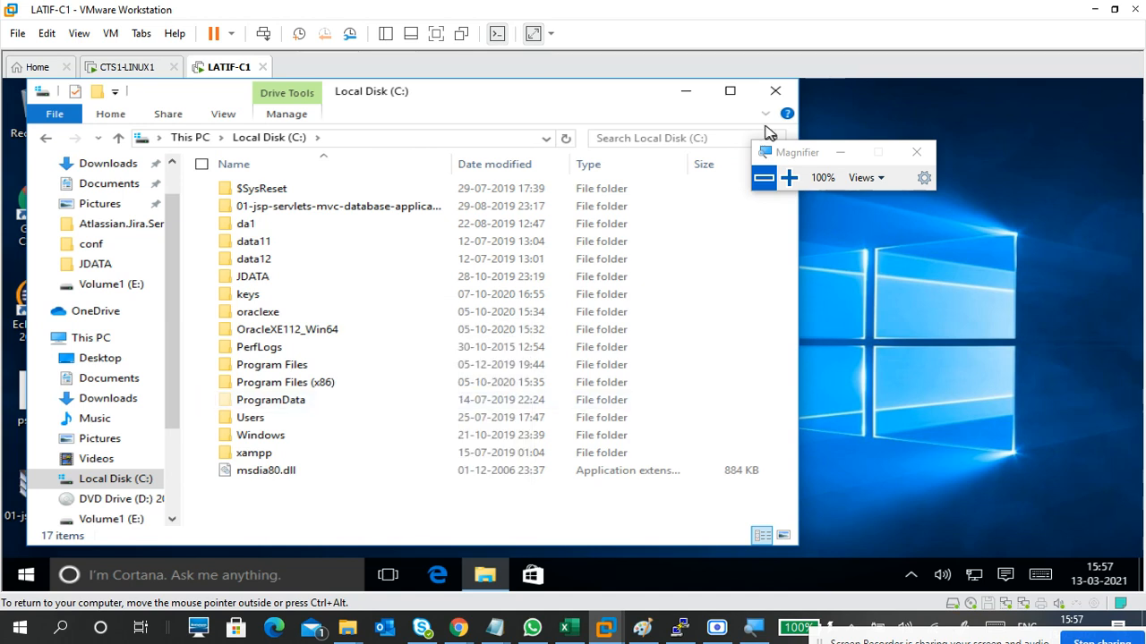
{"action": "left_click", "coordinate": [685, 90]}
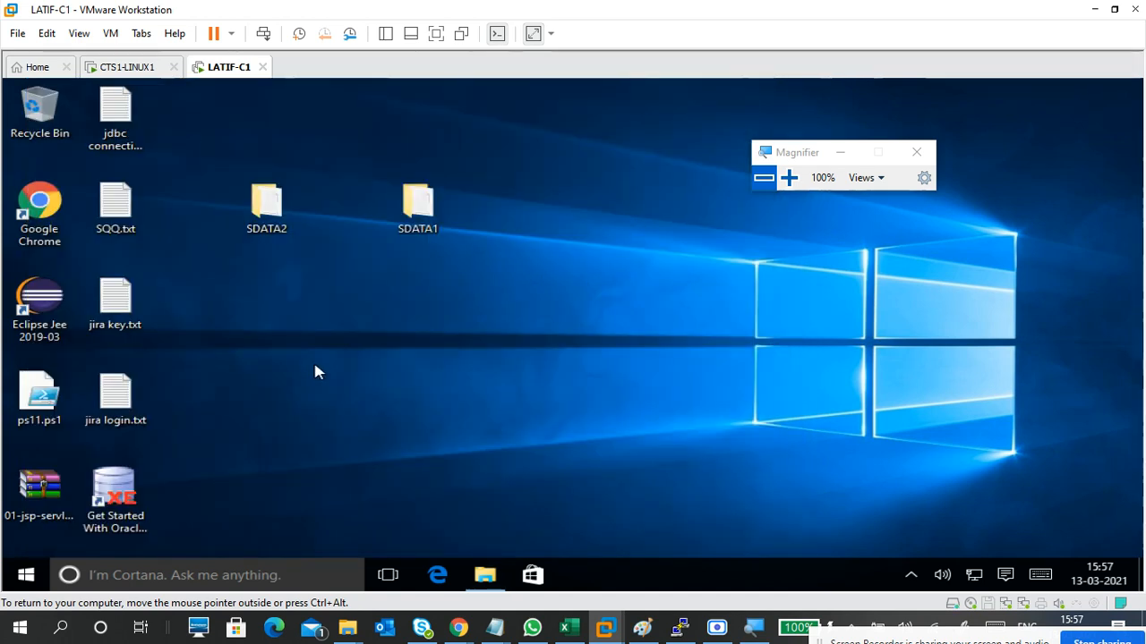
- Open the Run dialog in the full-screen virtual machine and magnify the display to 150%
{"action": "key", "text": "super+r"}
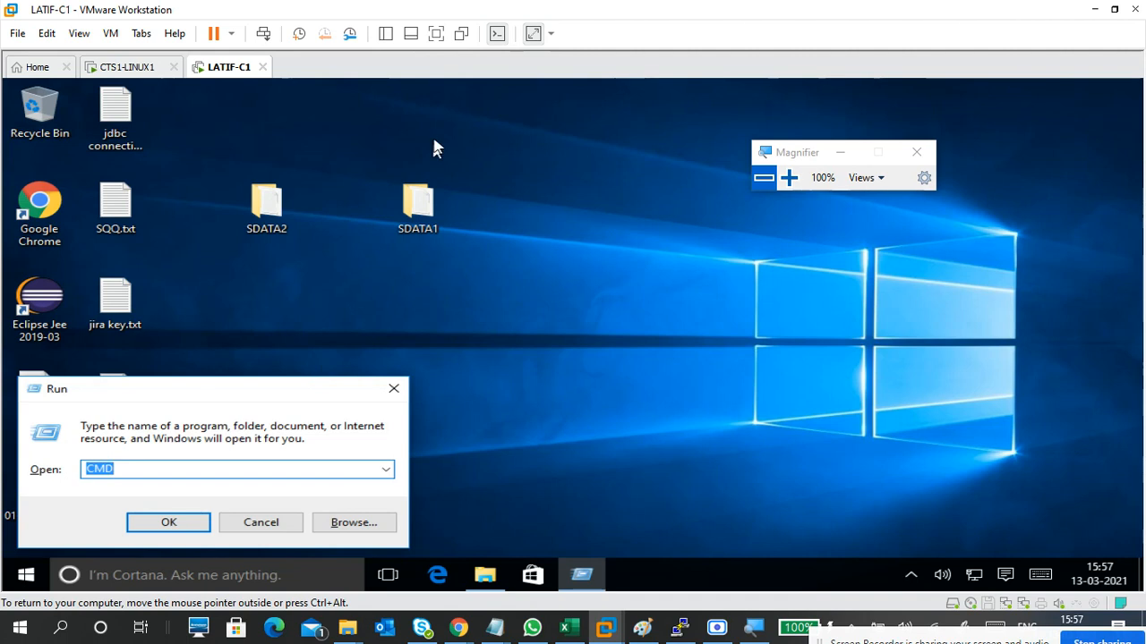
{"action": "left_click", "coordinate": [436, 33]}
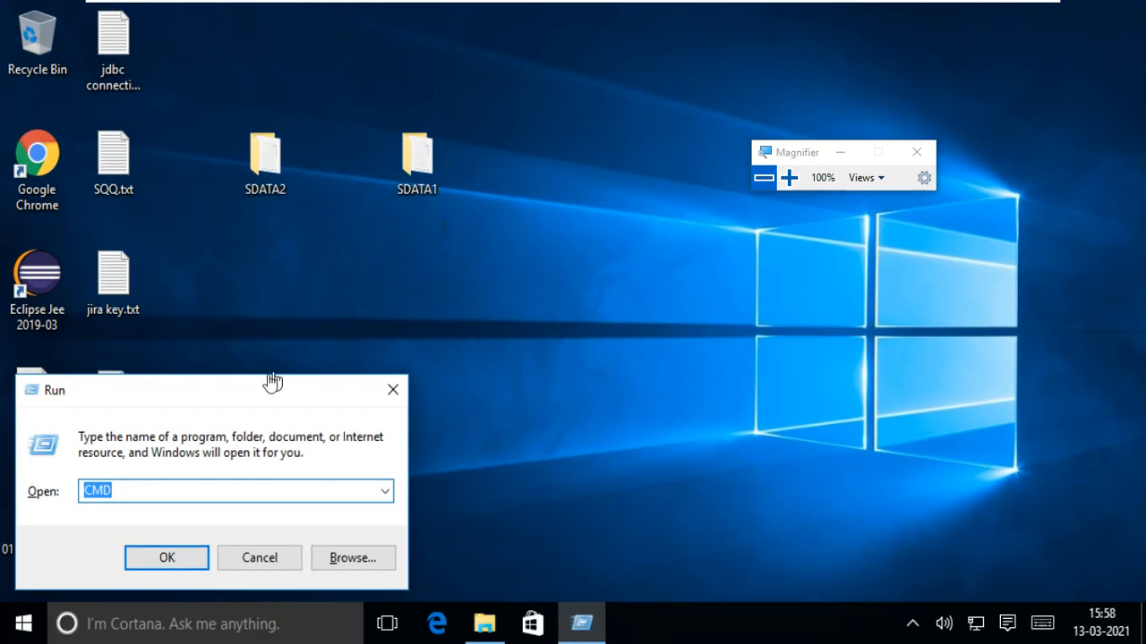
{"action": "left_click_drag", "start_coordinate": [252, 395], "coordinate": [617, 175]}
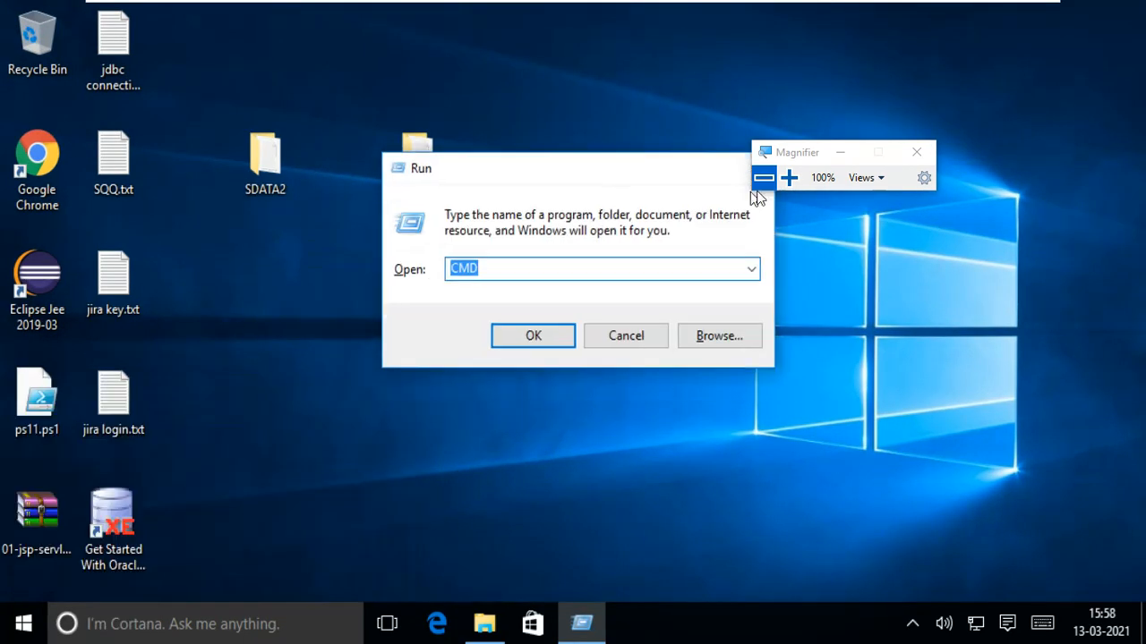
{"action": "left_click", "coordinate": [789, 177]}
- Run CONTROL to launch the Control Panel and open Backup and Restore (Windows 7)
{"action": "double_click", "coordinate": [295, 312]}
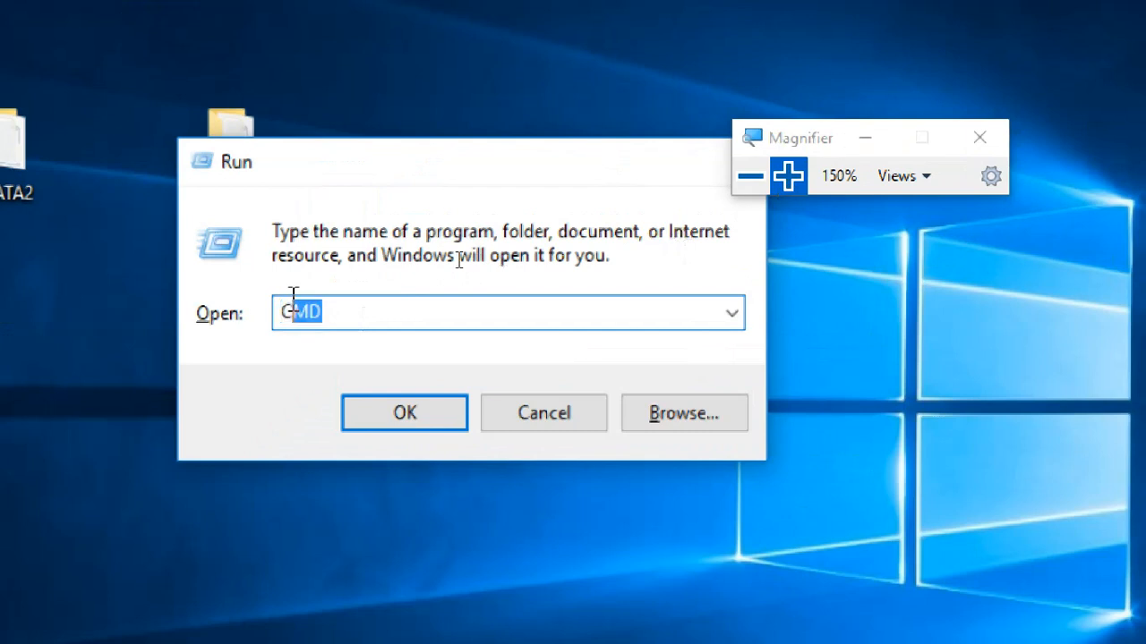
{"action": "left_click", "coordinate": [324, 312]}
{"action": "left_click_drag", "start_coordinate": [324, 312], "coordinate": [253, 328]}
{"action": "type", "text": "CONTROL"}
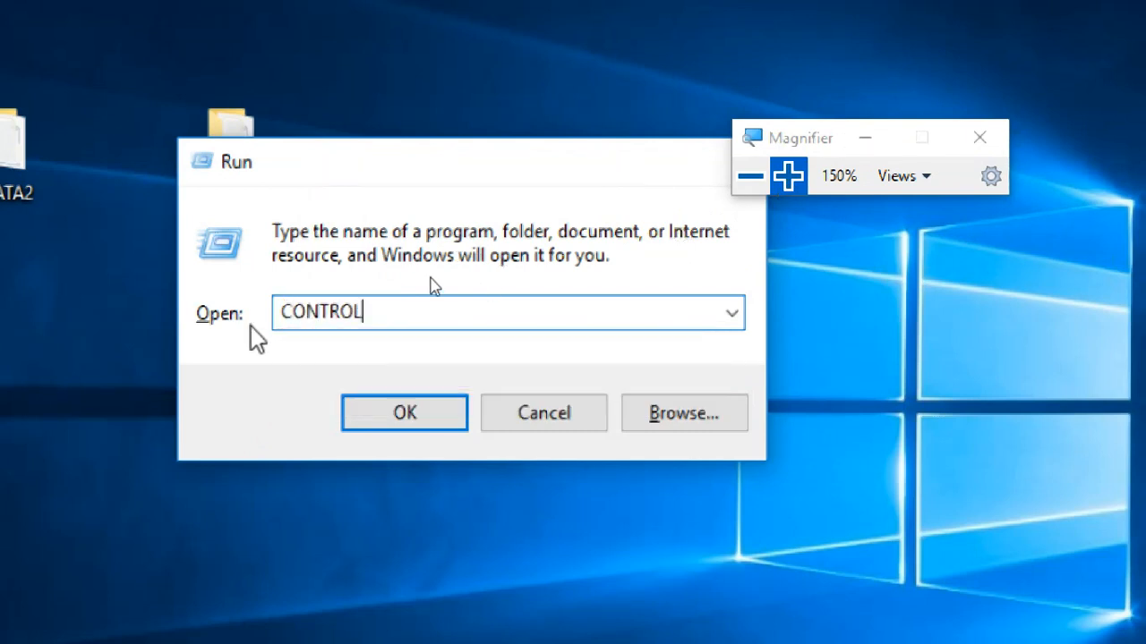
{"action": "key", "text": "Return"}
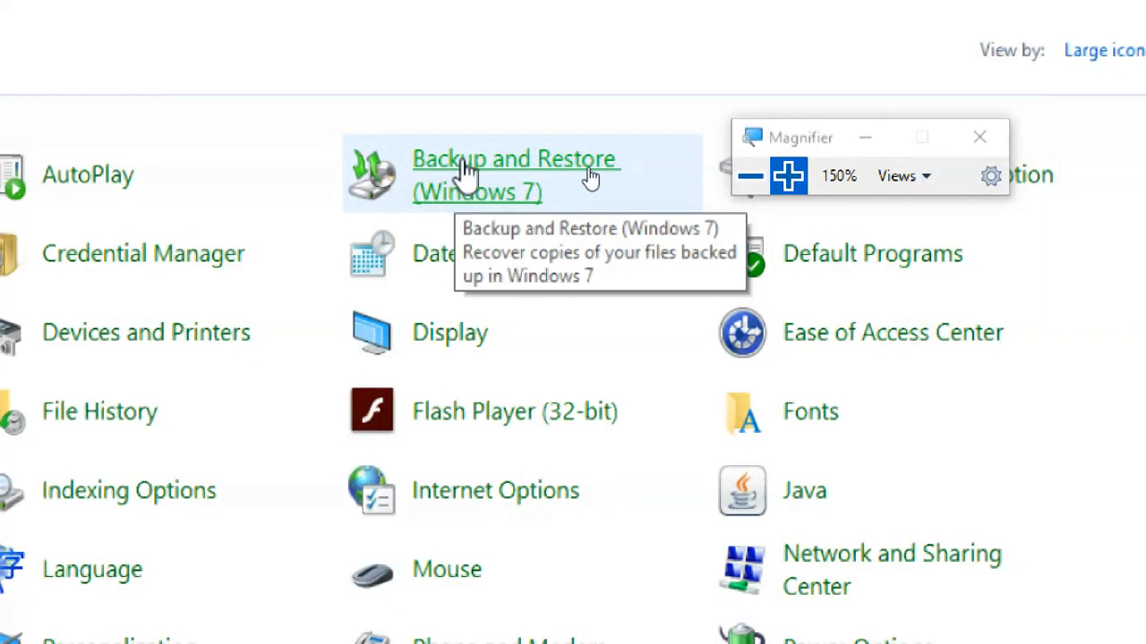
{"action": "left_click", "coordinate": [465, 172]}
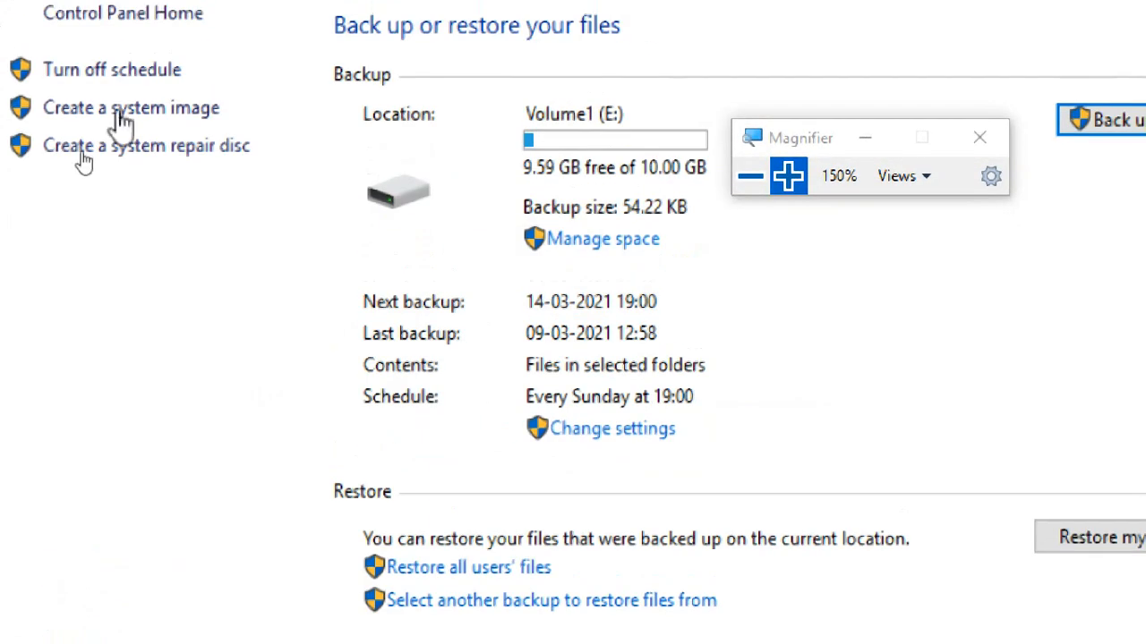
- Review the drive choice for creating a system repair disc and cancel the dialog
{"action": "left_click", "coordinate": [170, 149]}
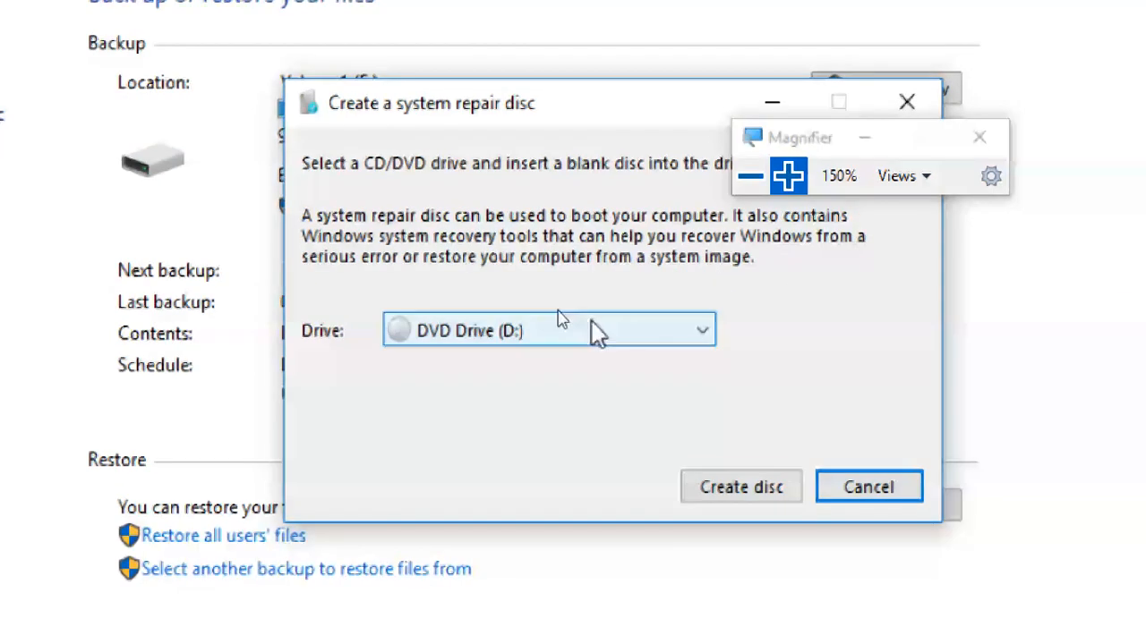
{"action": "left_click", "coordinate": [591, 332]}
{"action": "left_click", "coordinate": [593, 332]}
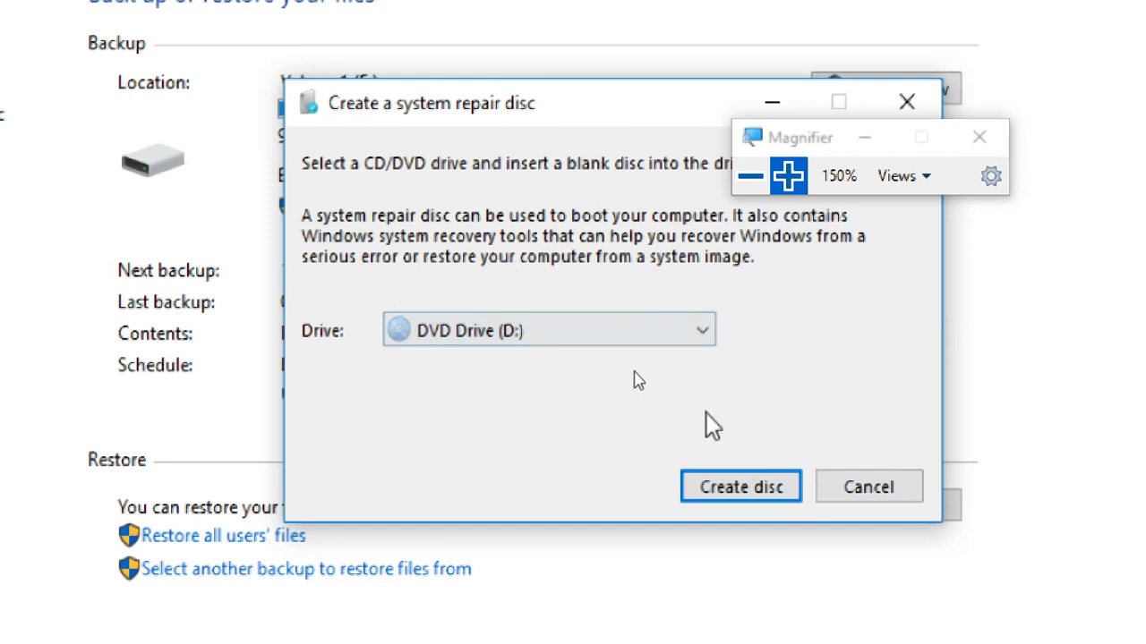
{"action": "left_click", "coordinate": [872, 488]}
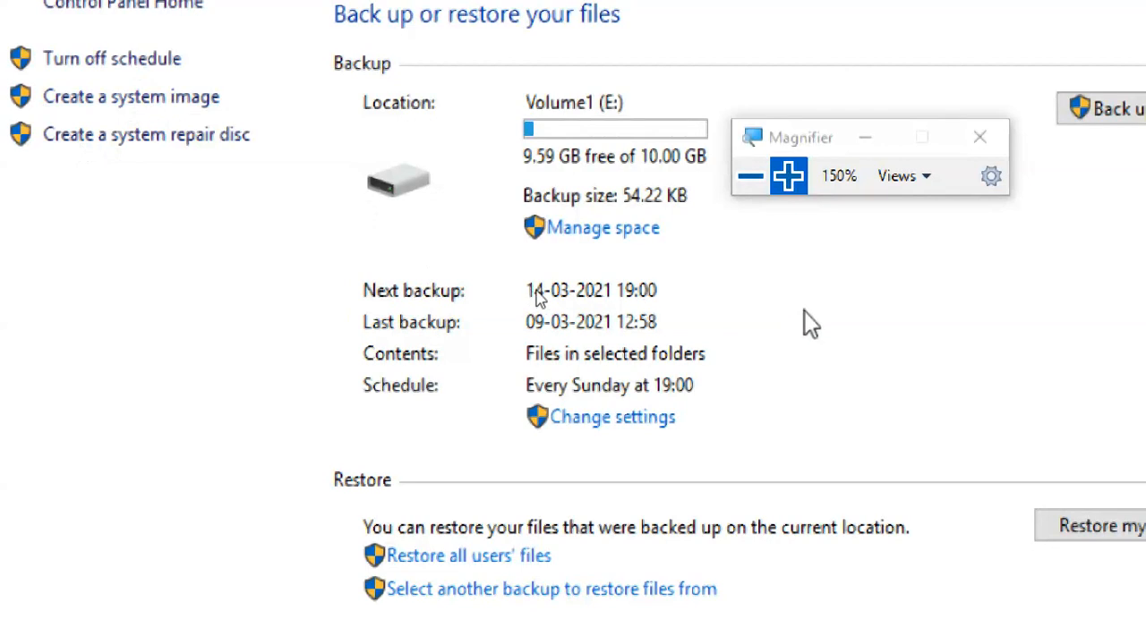
- Review the save locations offered for creating a system image and cancel the wizard
{"action": "left_click", "coordinate": [130, 96]}
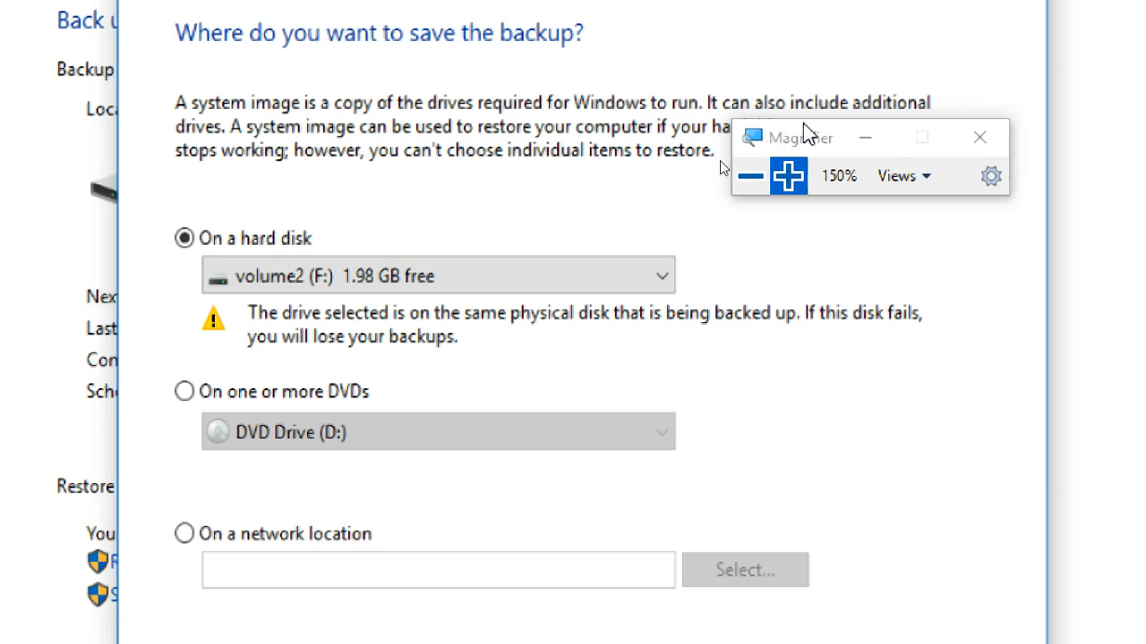
{"action": "left_click_drag", "start_coordinate": [804, 125], "coordinate": [808, 194]}
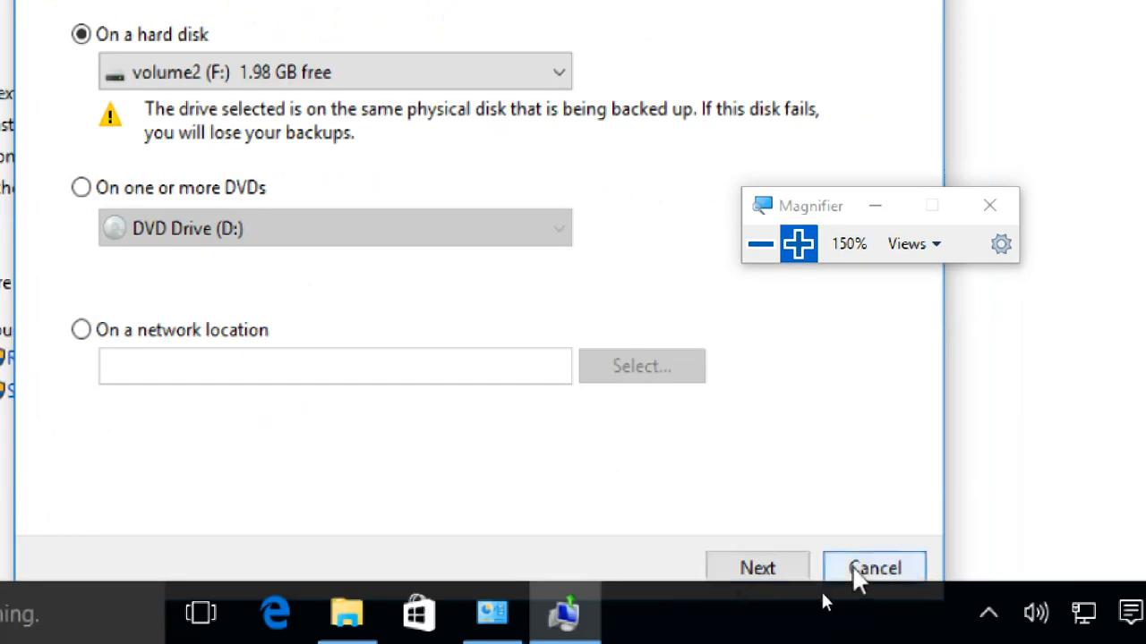
{"action": "left_click", "coordinate": [855, 575]}
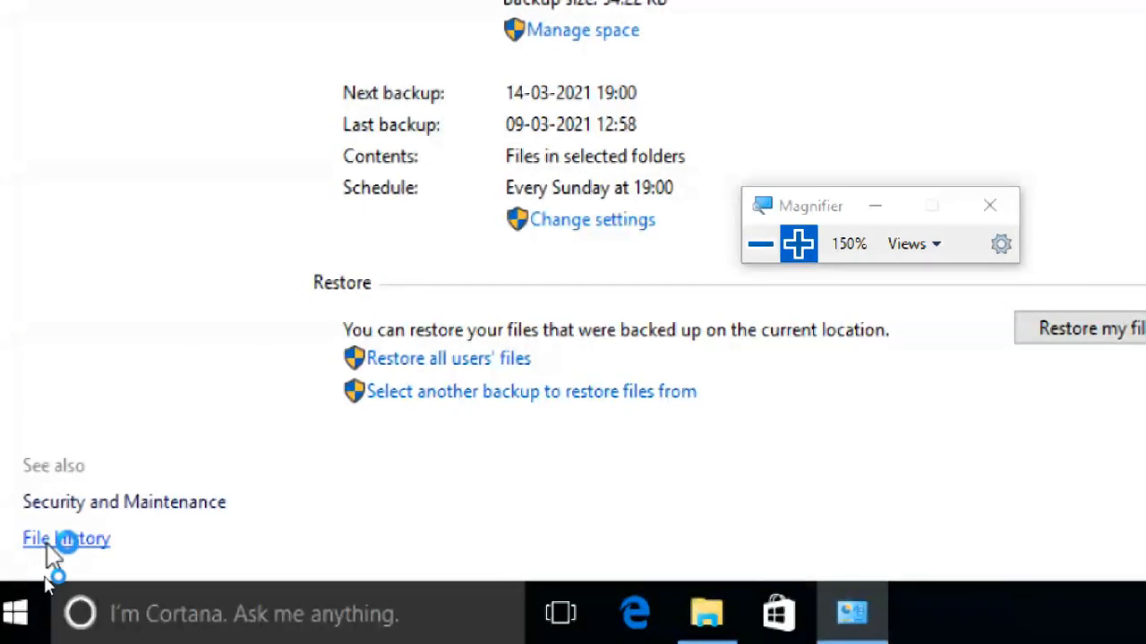
- Open the File History page and move the Magnifier window clear of its first notice
{"action": "left_click", "coordinate": [51, 546]}
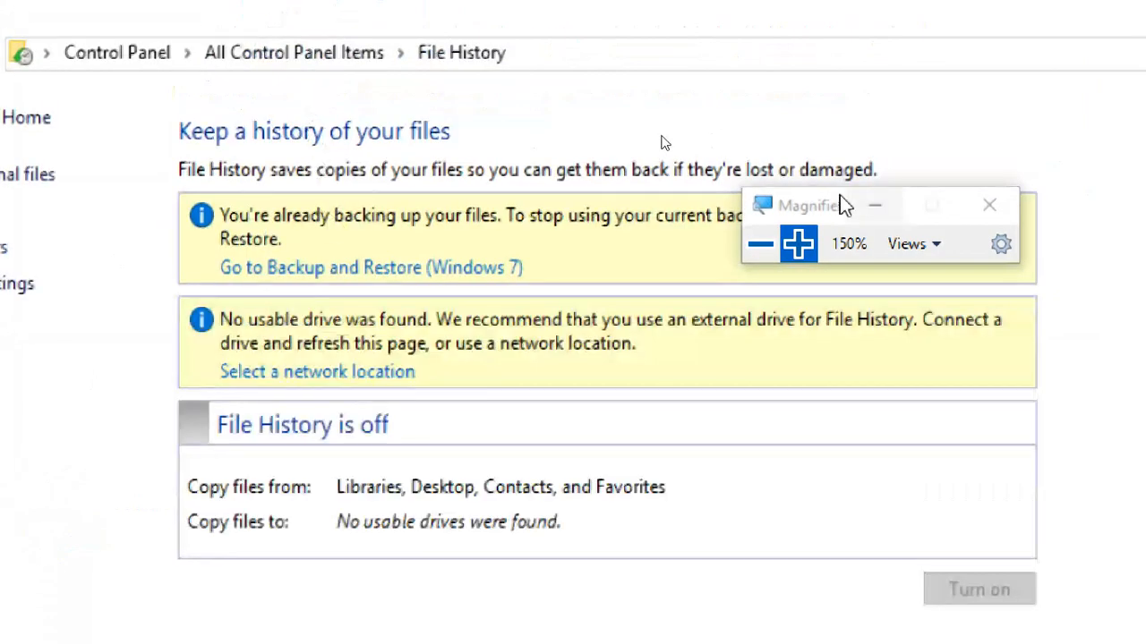
{"action": "left_click_drag", "start_coordinate": [800, 198], "coordinate": [901, 284]}
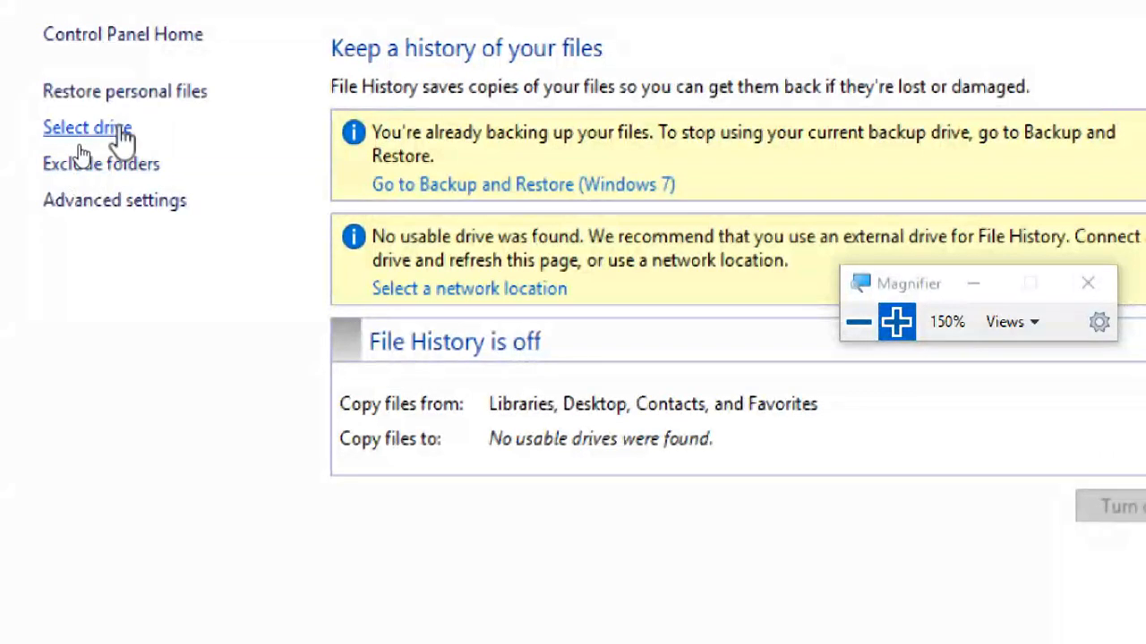
- Check the drives available for File History, return to its main page, and open the advanced settings
{"action": "left_click", "coordinate": [100, 130]}
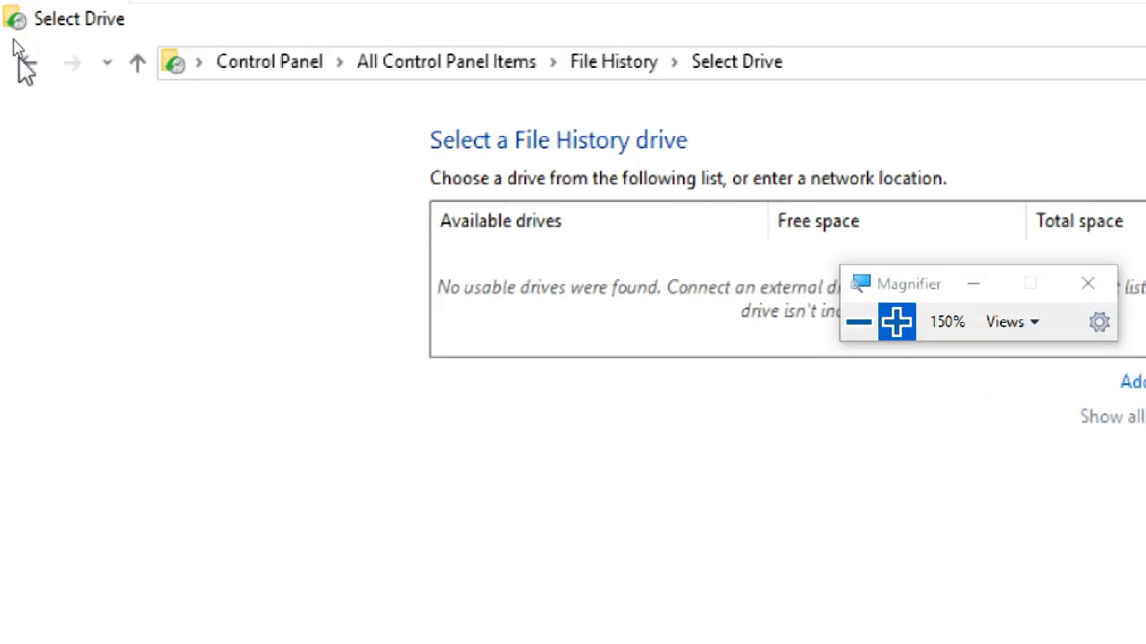
{"action": "left_click", "coordinate": [28, 68]}
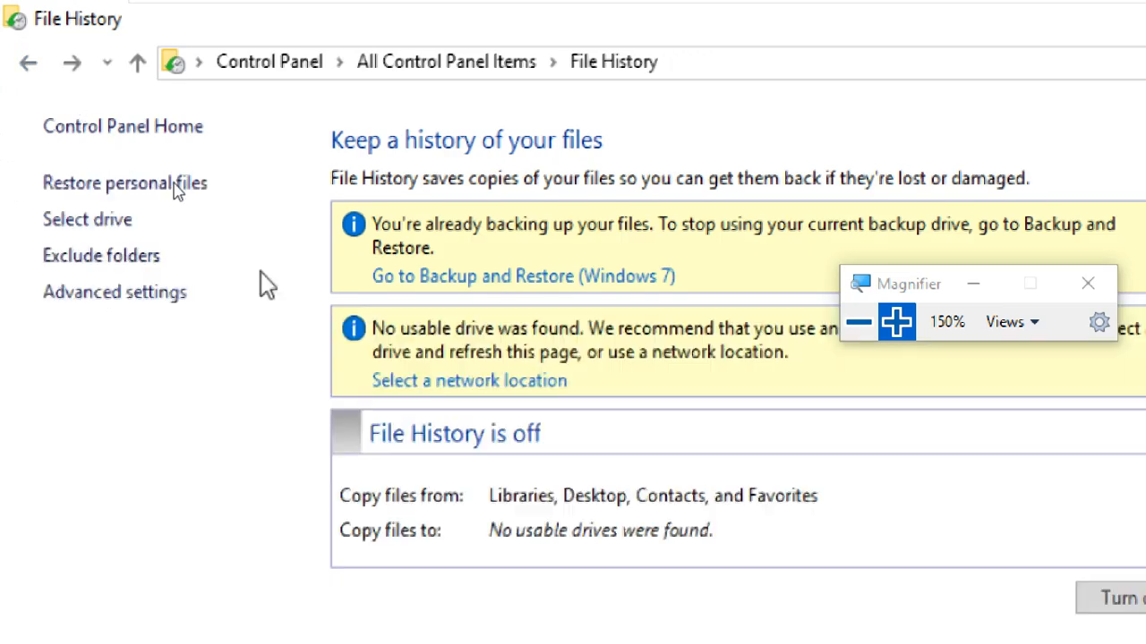
{"action": "left_click", "coordinate": [135, 304]}
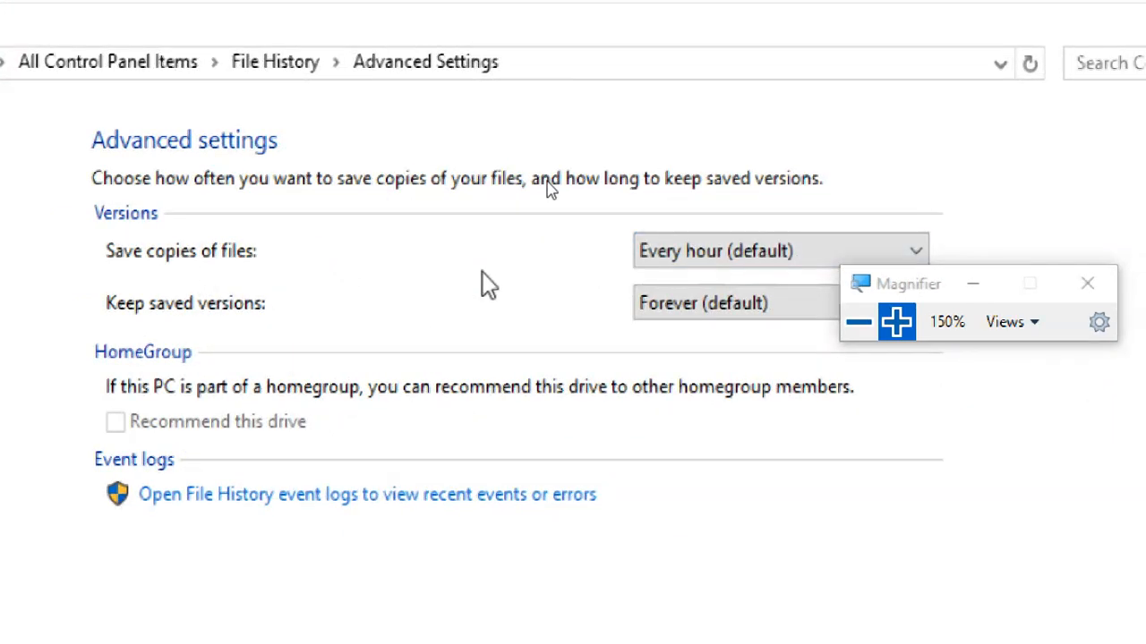
- Try Daily, Every 12 hours and Every 20 minutes for saving copies of files, and return the interval to Every hour (default)
{"action": "left_click", "coordinate": [670, 257]}
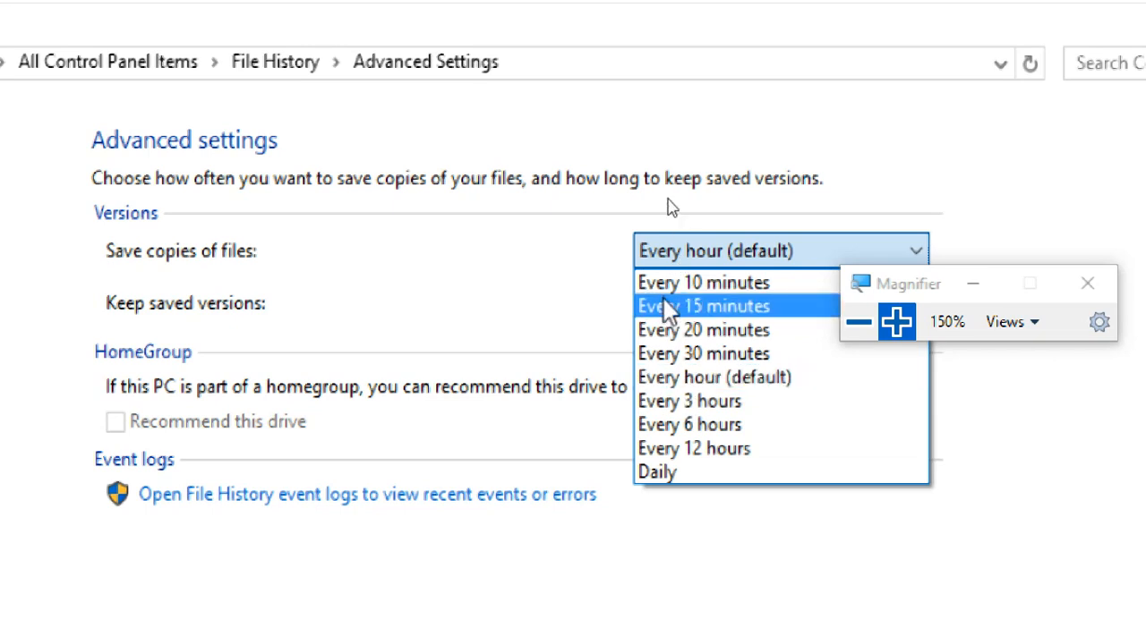
{"action": "left_click", "coordinate": [668, 473]}
{"action": "left_click", "coordinate": [672, 250]}
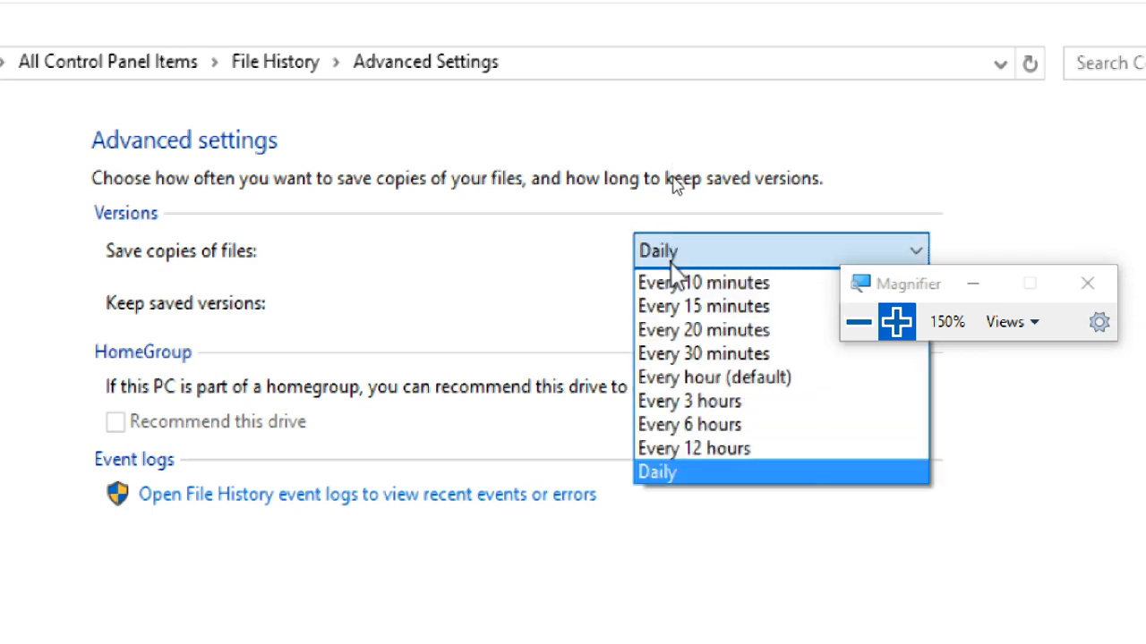
{"action": "left_click", "coordinate": [688, 448]}
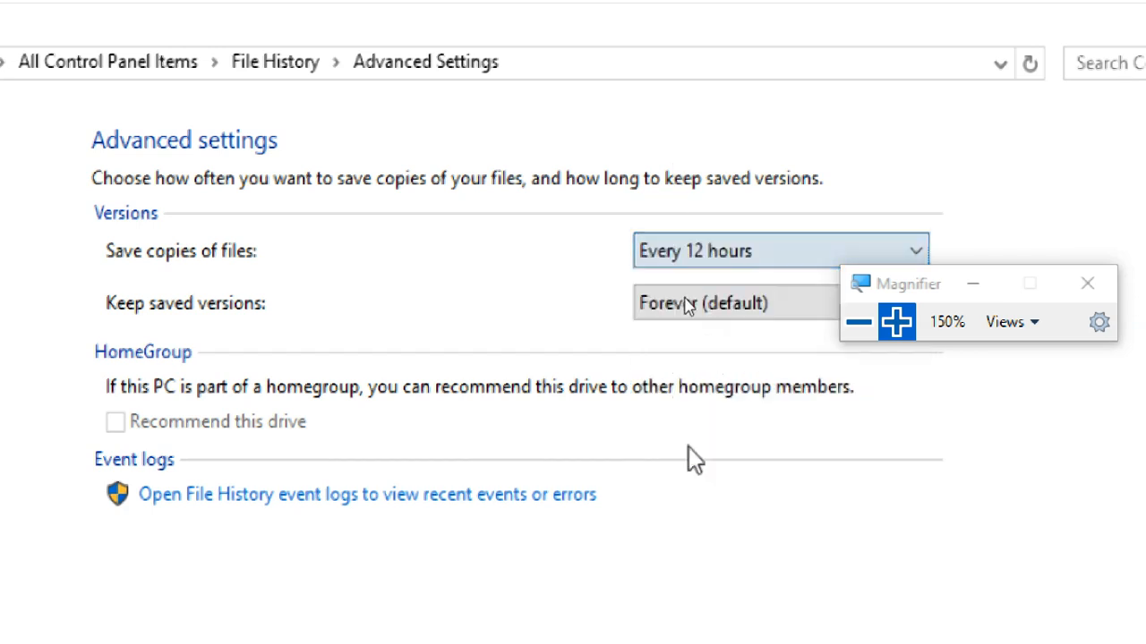
{"action": "left_click", "coordinate": [715, 254]}
{"action": "left_click", "coordinate": [707, 328]}
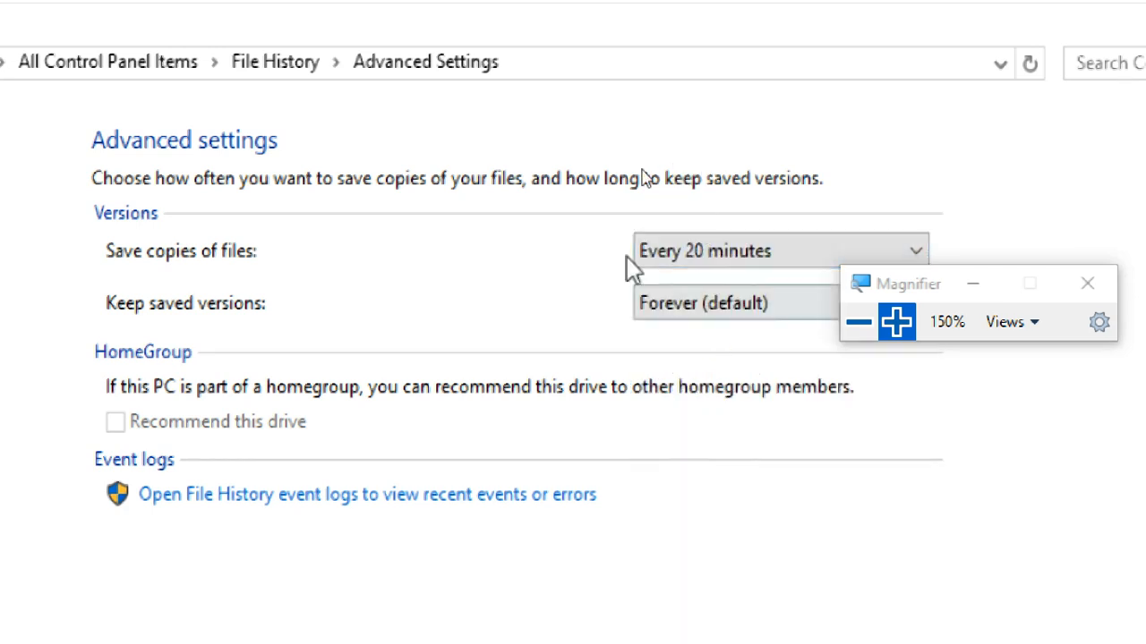
{"action": "left_click", "coordinate": [726, 261]}
{"action": "left_click", "coordinate": [654, 377]}
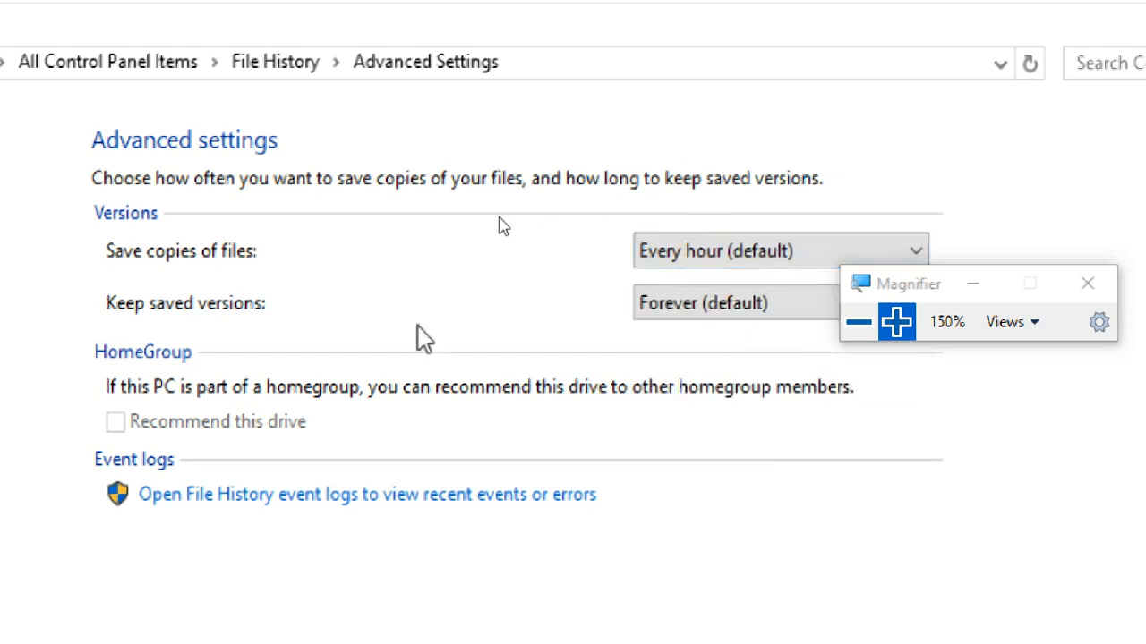
- Set the retention of saved versions to 1 month and change it to 3 months
{"action": "left_click", "coordinate": [642, 303]}
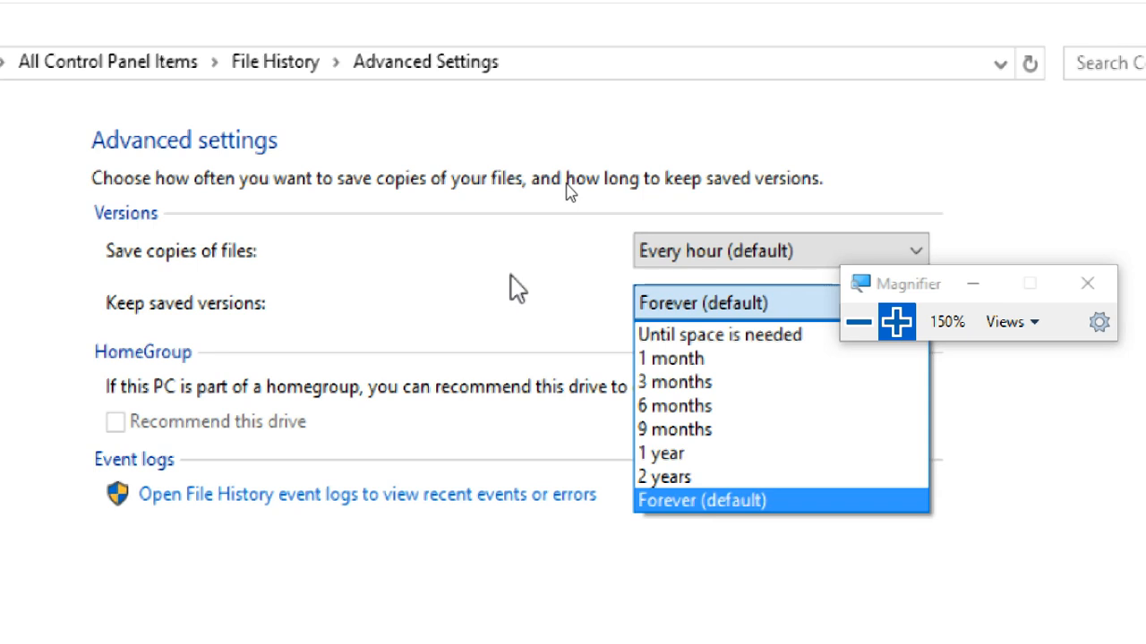
{"action": "left_click", "coordinate": [698, 358]}
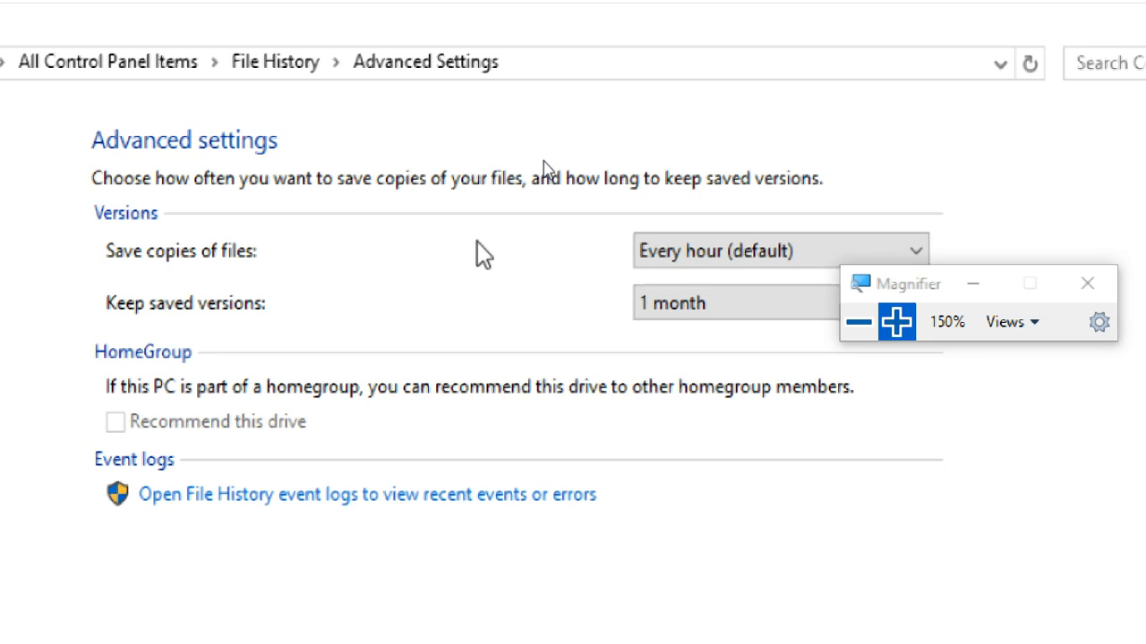
{"action": "left_click", "coordinate": [726, 316]}
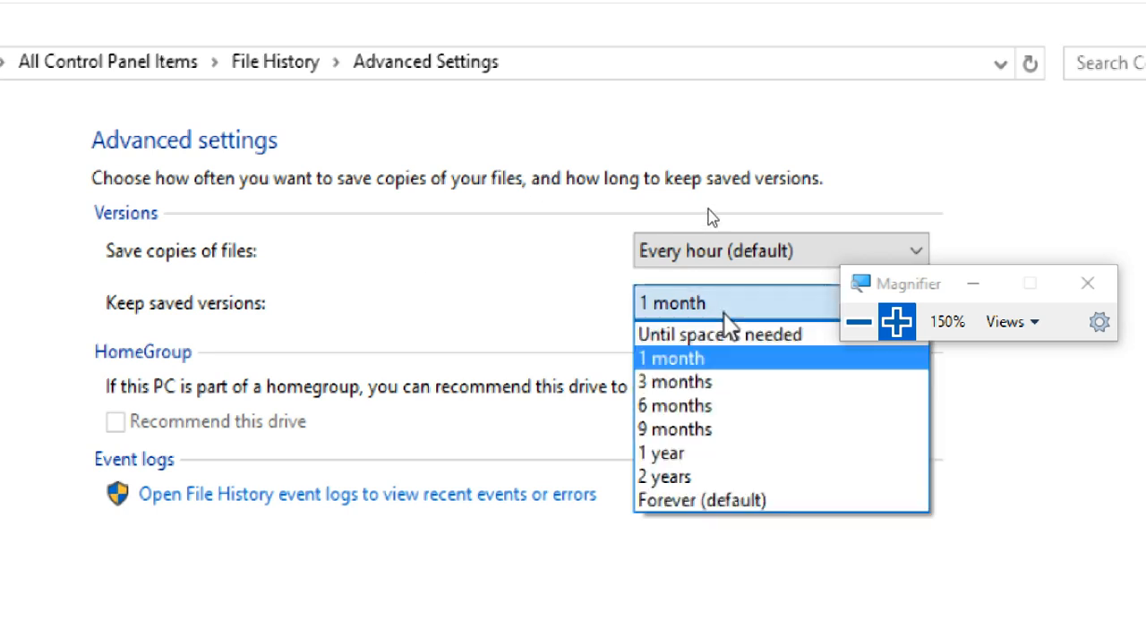
{"action": "left_click", "coordinate": [716, 383]}
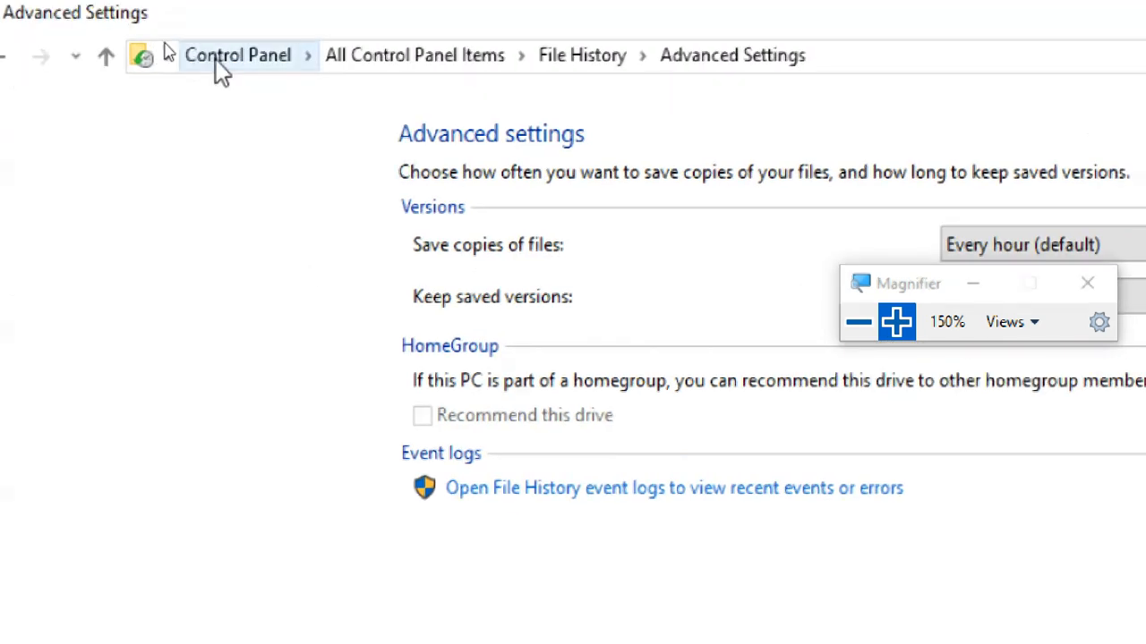
- Return to the main Control Panel, show all items as large icons, and open Backup and Restore (Windows 7)
{"action": "left_click", "coordinate": [215, 61]}
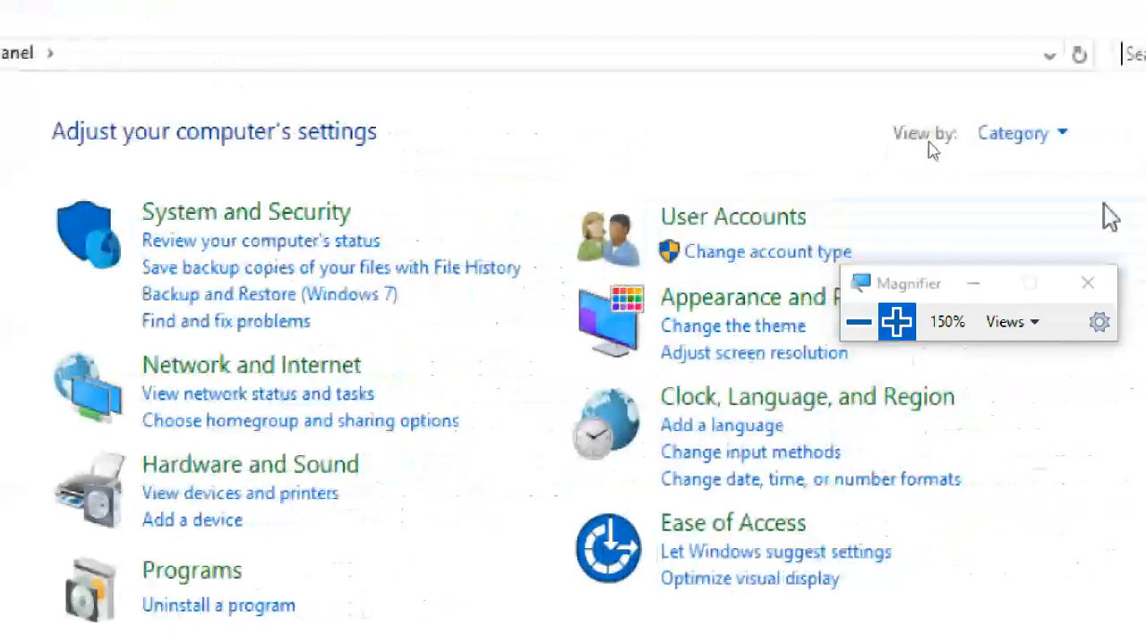
{"action": "left_click", "coordinate": [1016, 134]}
{"action": "left_click", "coordinate": [1045, 221]}
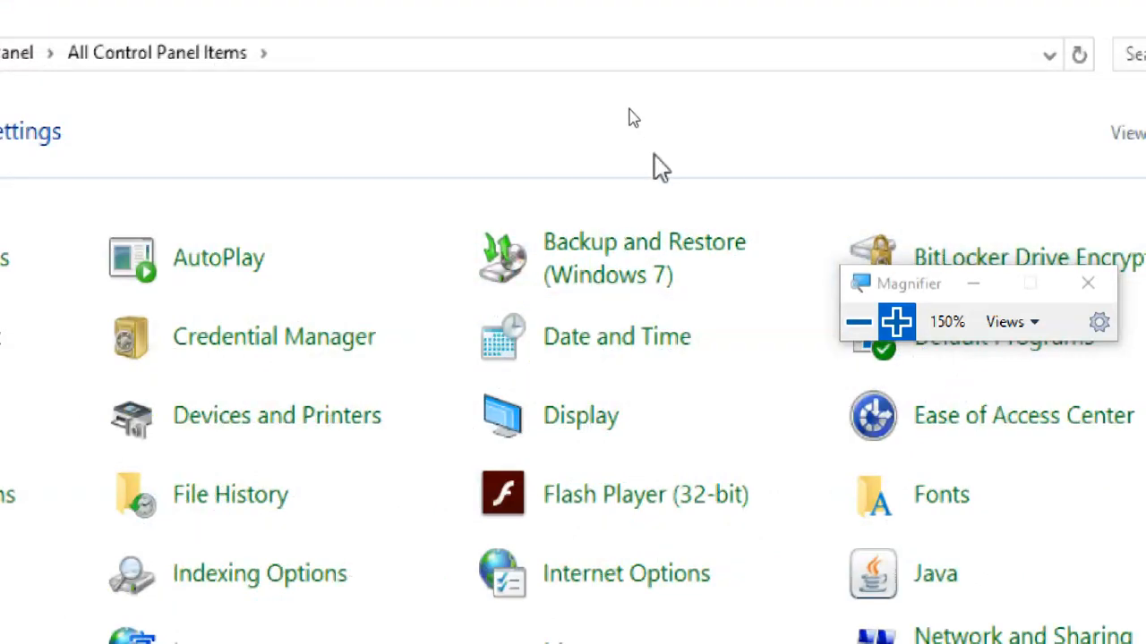
{"action": "left_click", "coordinate": [641, 273]}
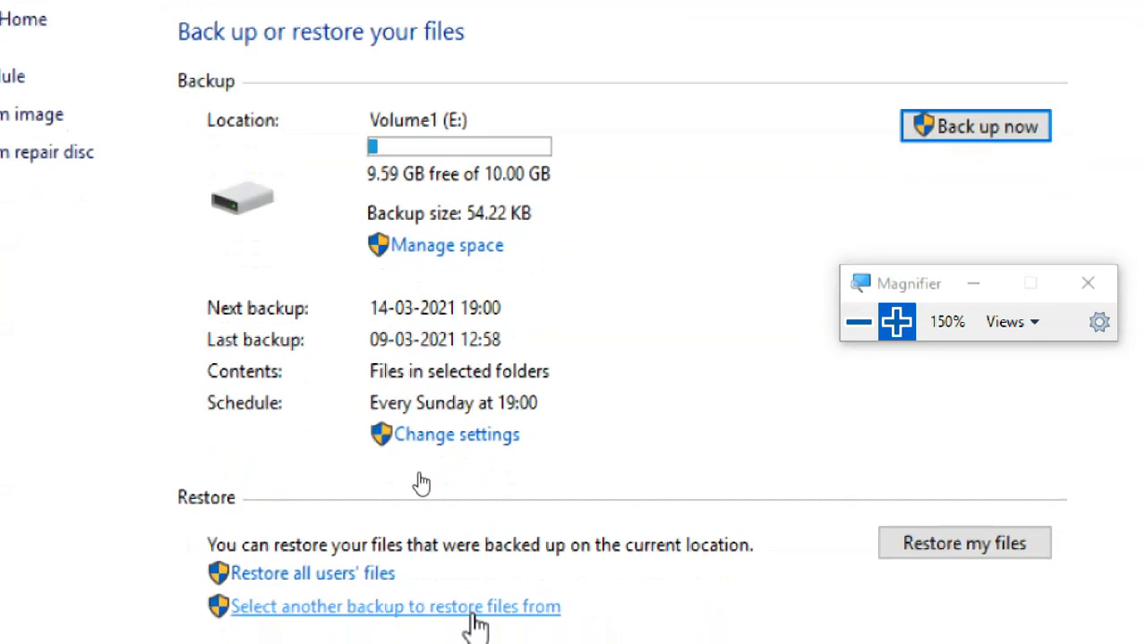
- Change the backup settings, keeping Volume1 (E:) as the destination and selecting Let me choose for the backup contents
{"action": "left_click", "coordinate": [483, 522]}
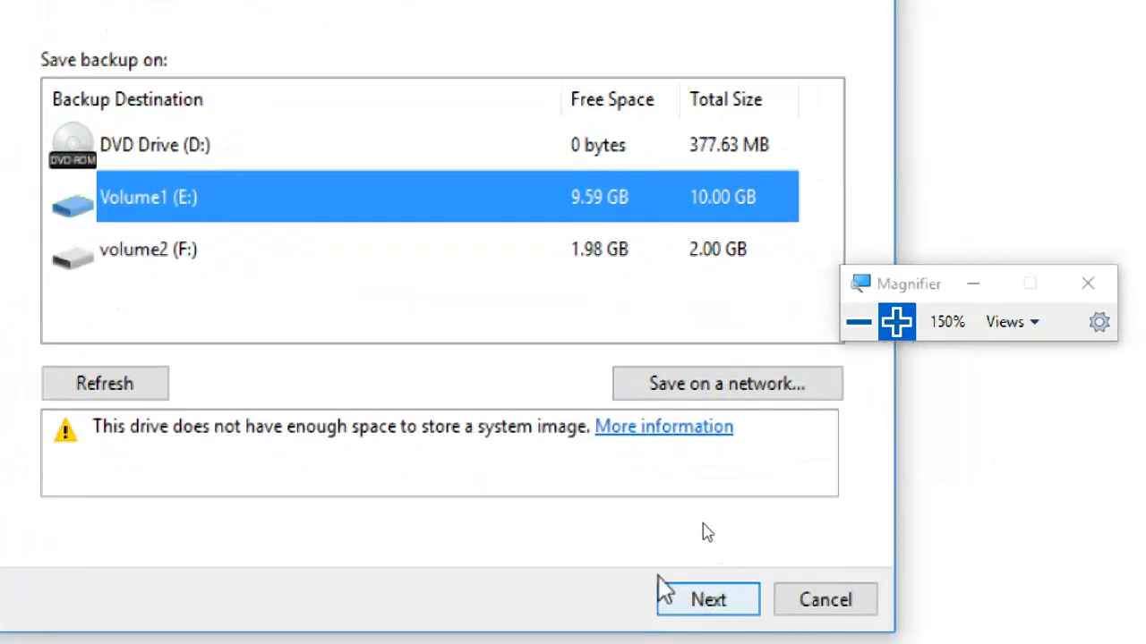
{"action": "left_click", "coordinate": [682, 612]}
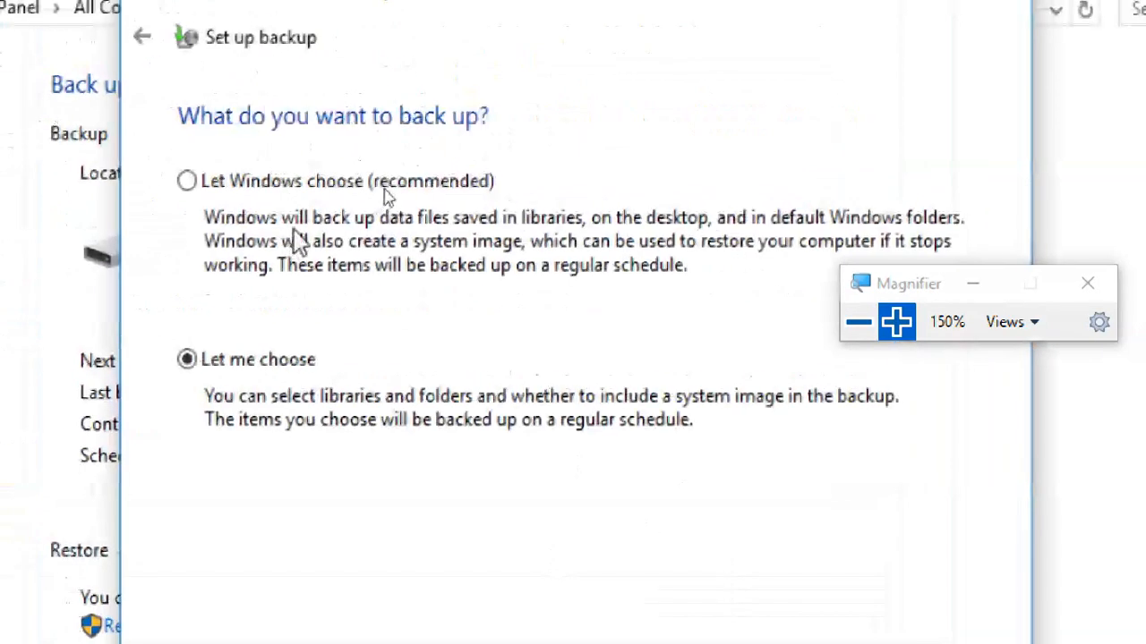
{"action": "left_click", "coordinate": [333, 183]}
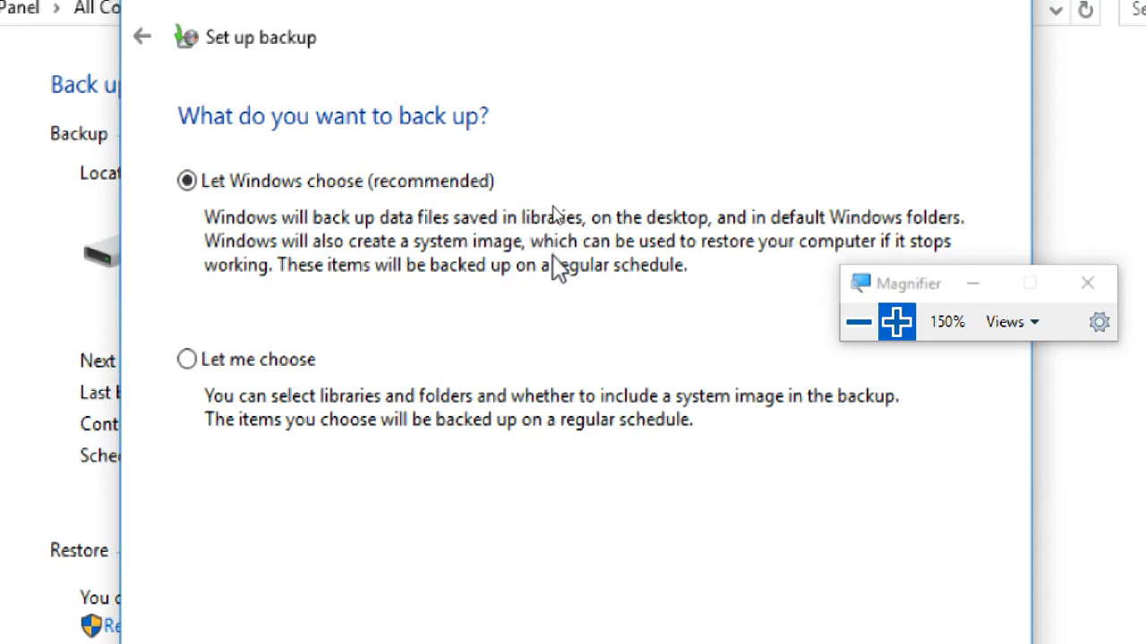
{"action": "left_click", "coordinate": [304, 361]}
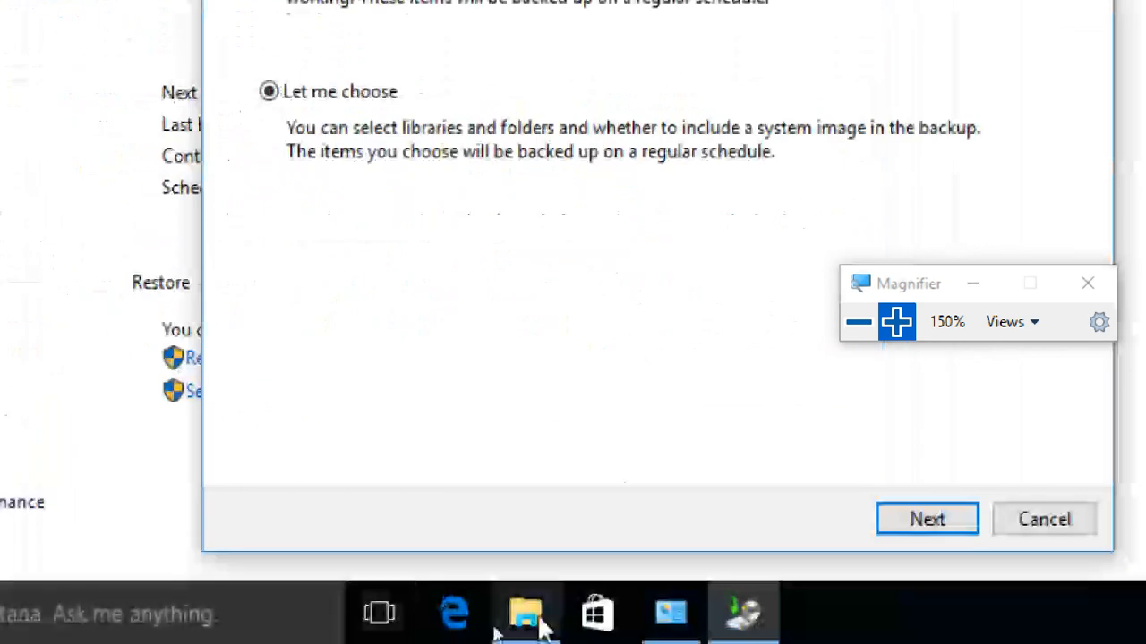
- Create a folder named DATA1 on Local Disk (C:) in File Explorer and open it
{"action": "left_click", "coordinate": [523, 618]}
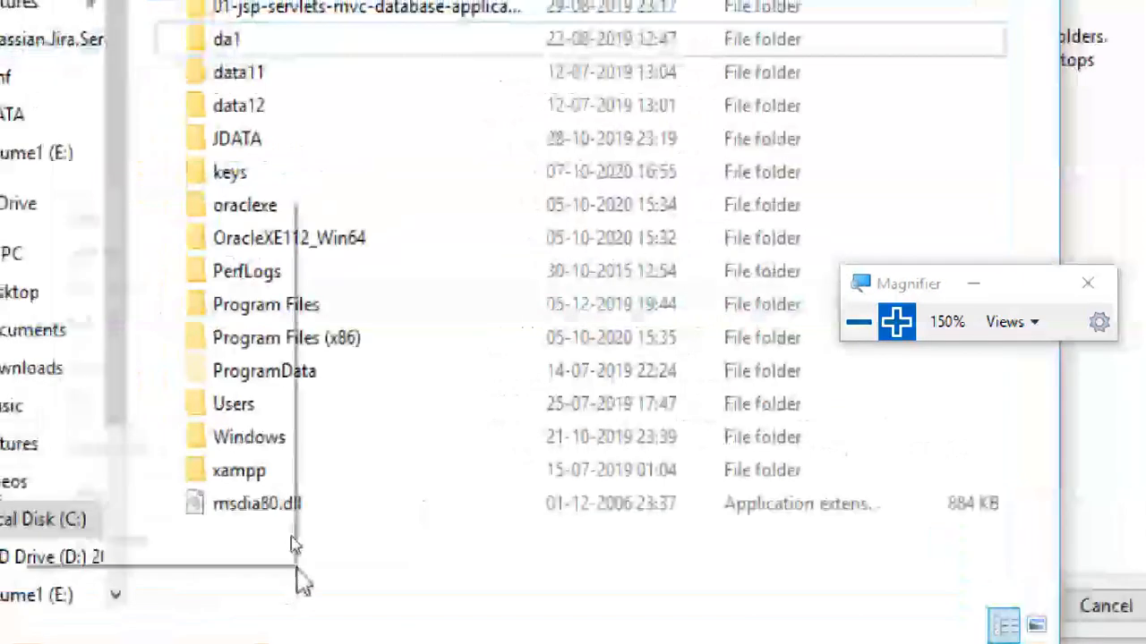
{"action": "right_click", "coordinate": [295, 562]}
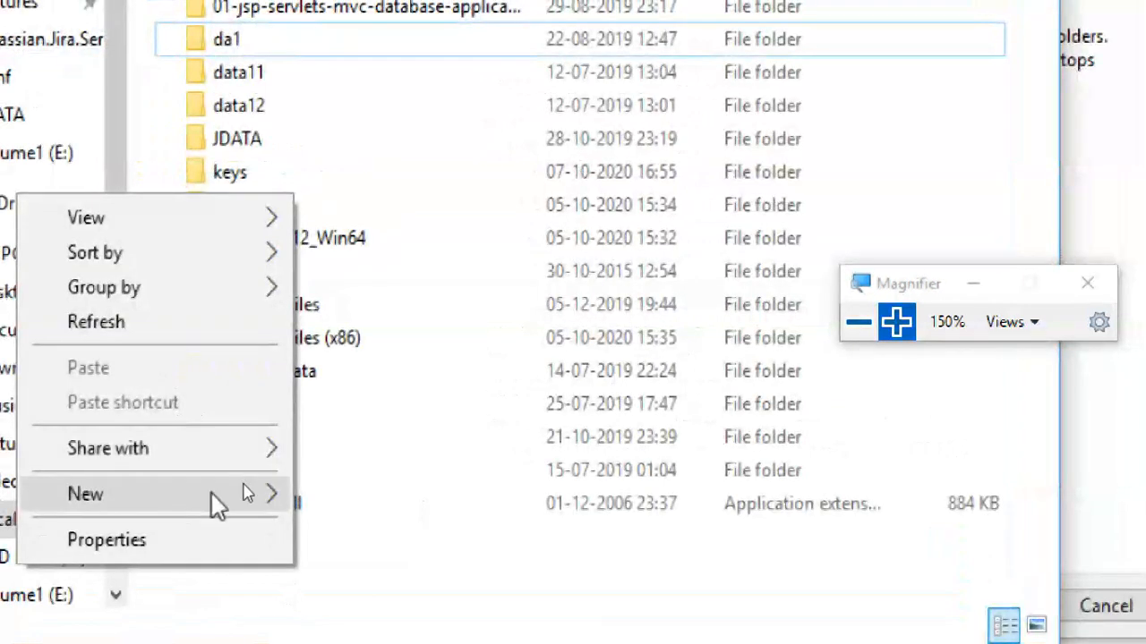
{"action": "mouse_move", "coordinate": [241, 494]}
{"action": "left_click", "coordinate": [353, 497]}
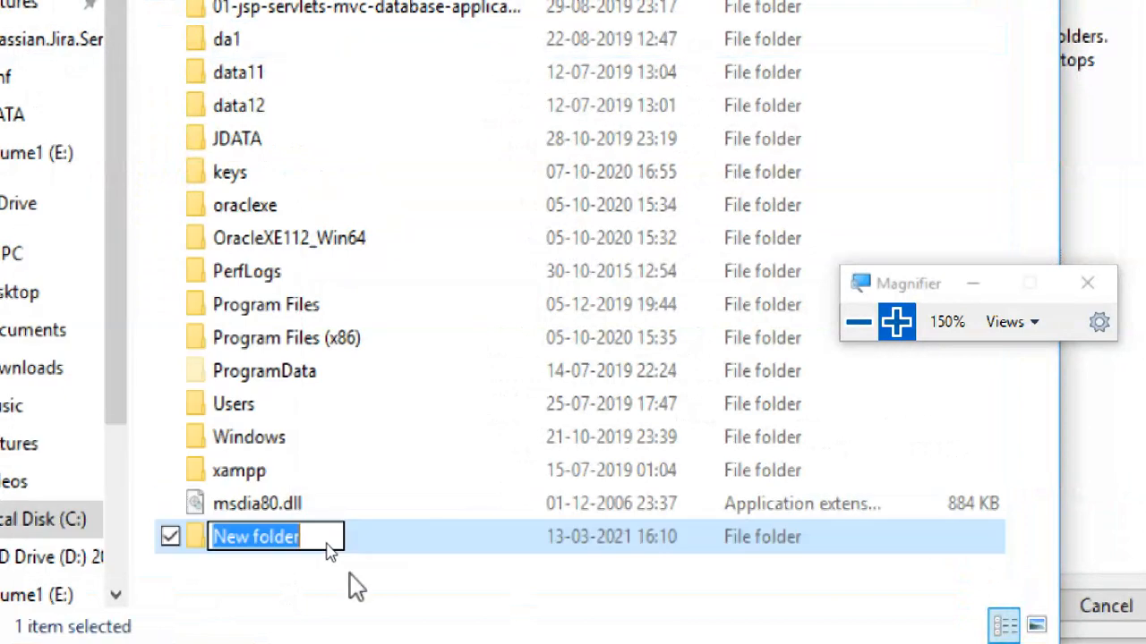
{"action": "type", "text": "DATA1"}
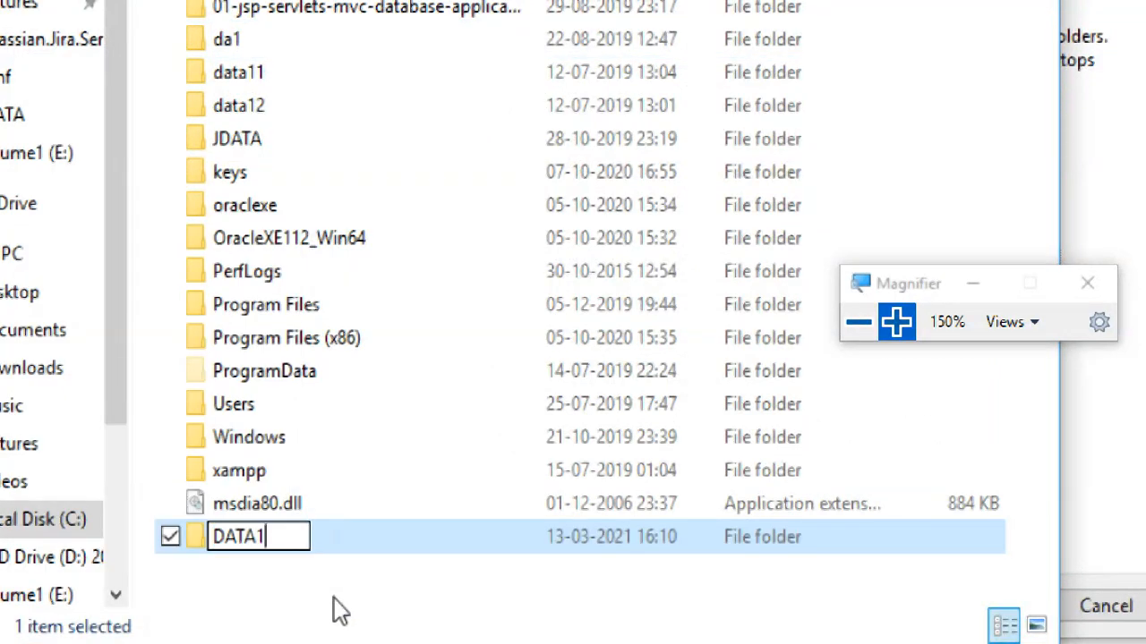
{"action": "key", "text": "Return"}
{"action": "double_click", "coordinate": [298, 537]}
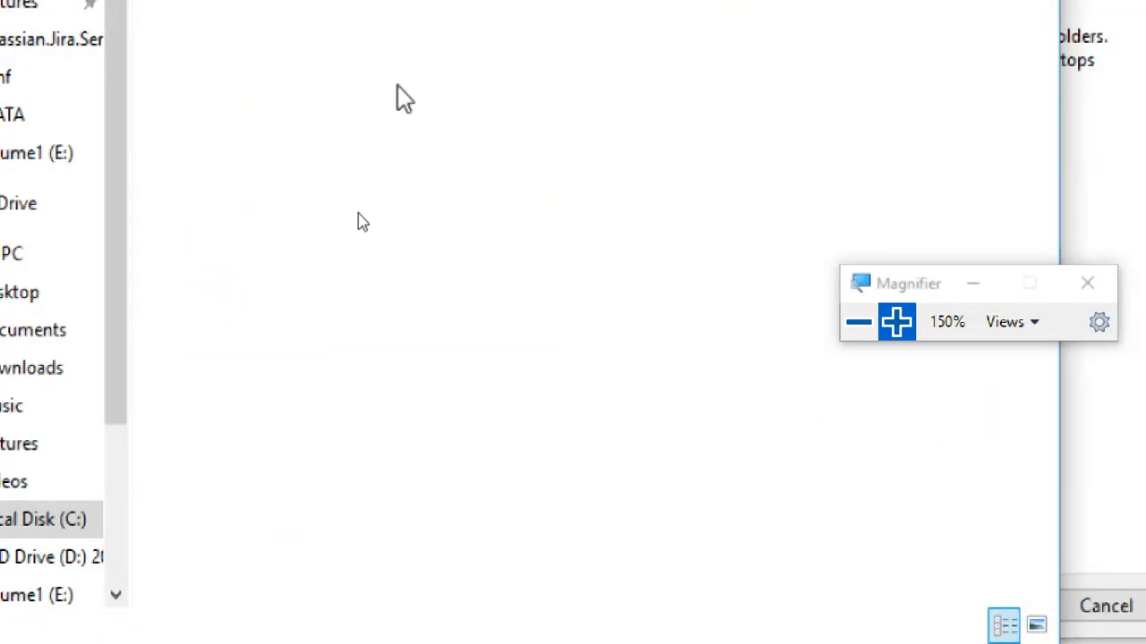
- Create a text document named A1.txt in the DATA1 folder
{"action": "right_click", "coordinate": [383, 239]}
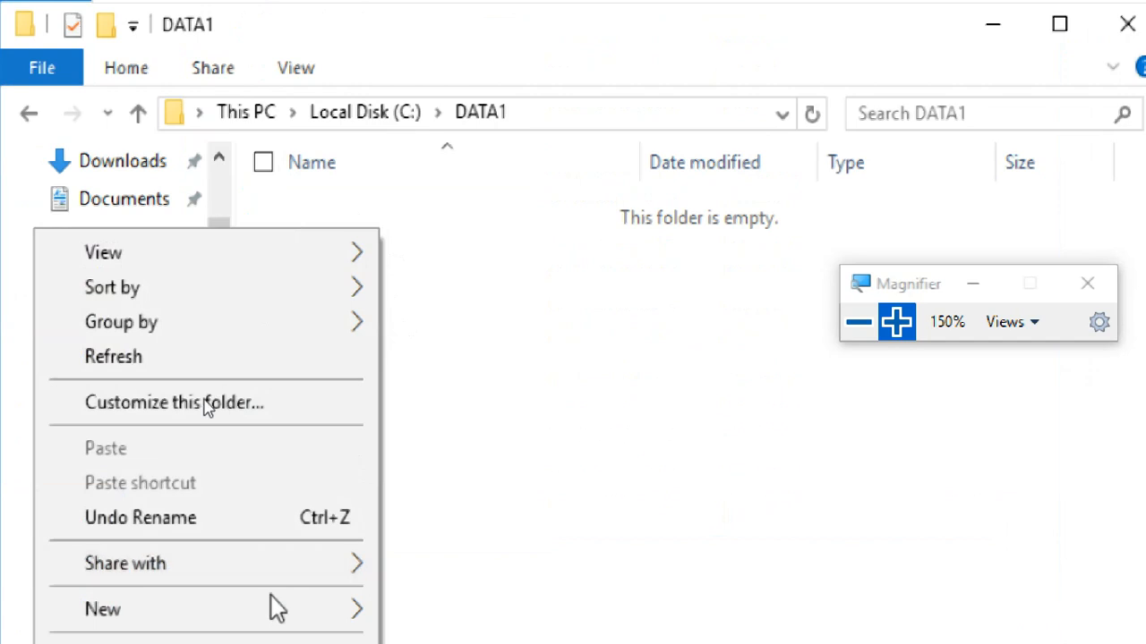
{"action": "mouse_move", "coordinate": [268, 608]}
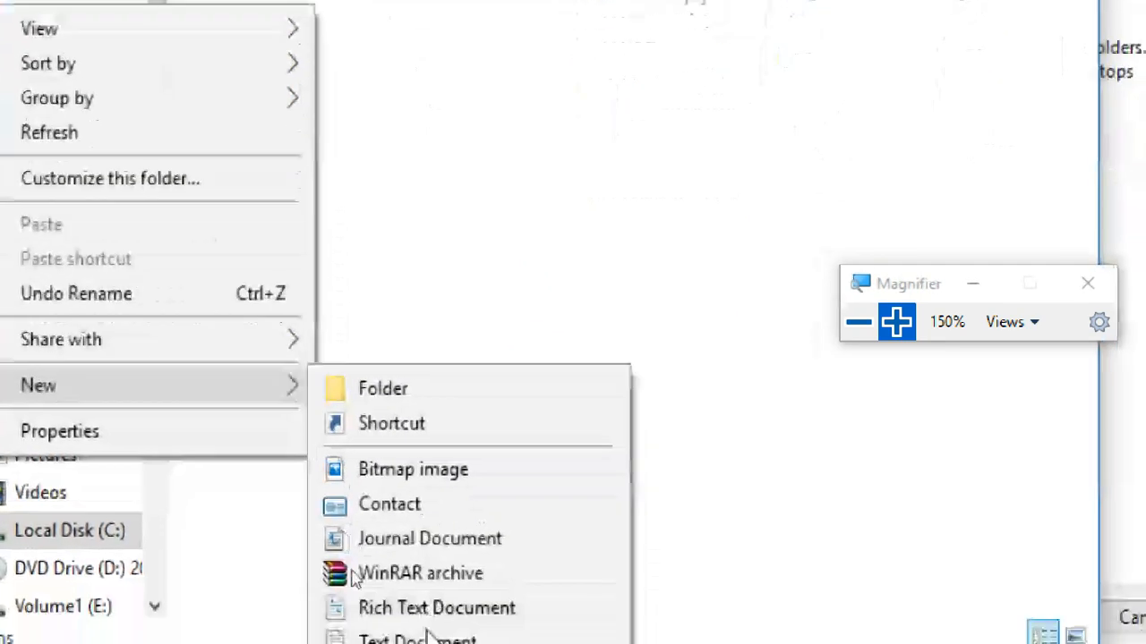
{"action": "left_click", "coordinate": [435, 627]}
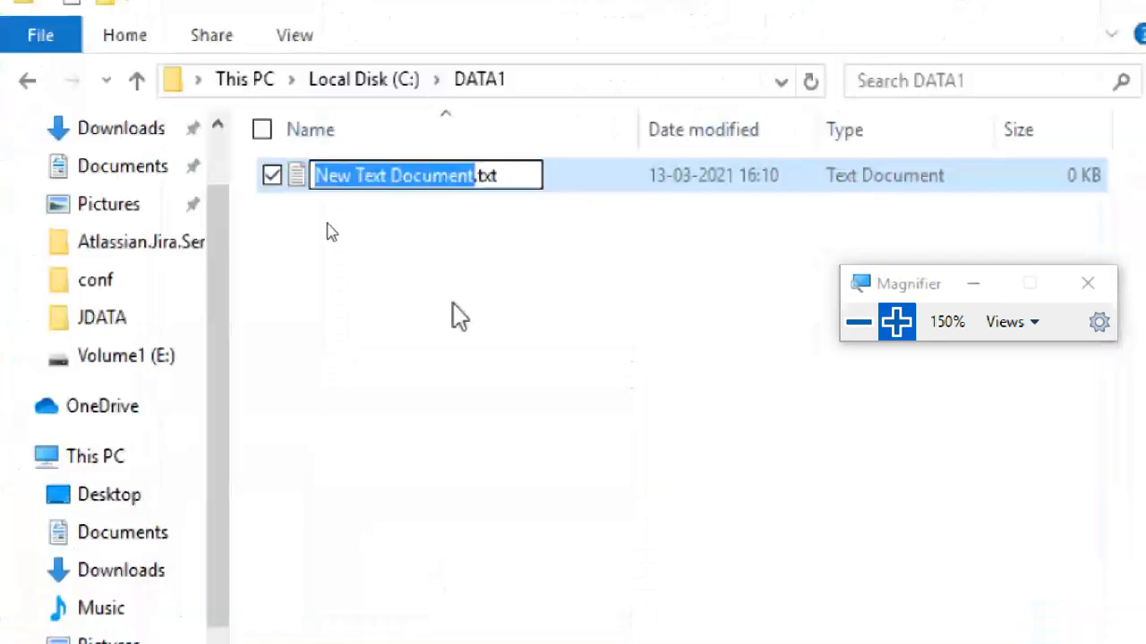
{"action": "type", "text": "AA"}
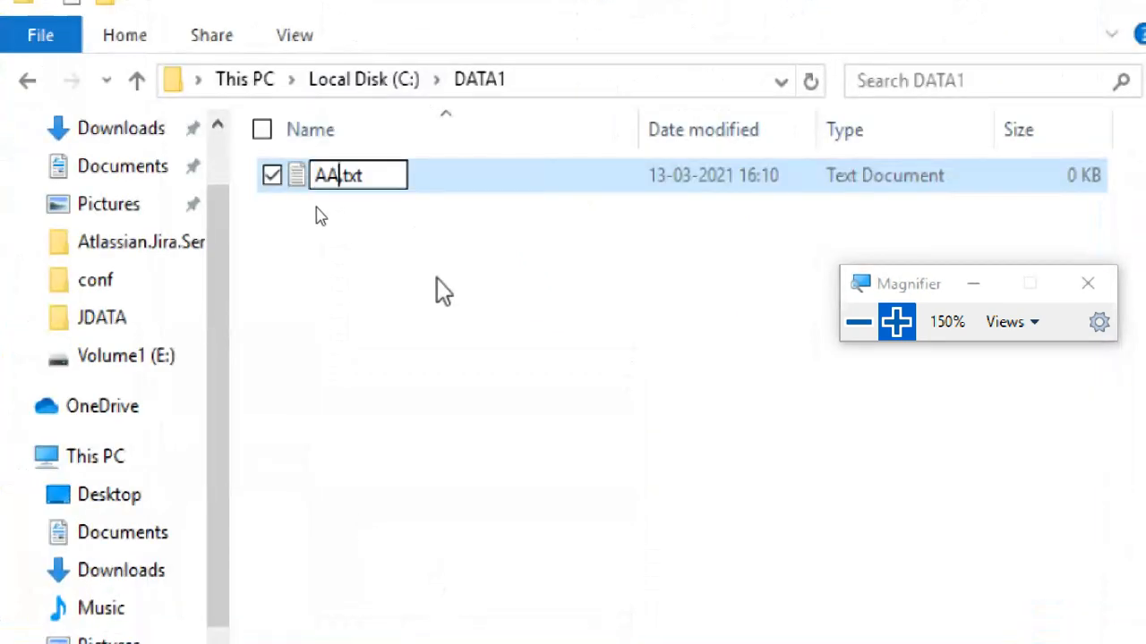
{"action": "key", "text": "BackSpace"}
{"action": "type", "text": "1"}
{"action": "left_click", "coordinate": [439, 269]}
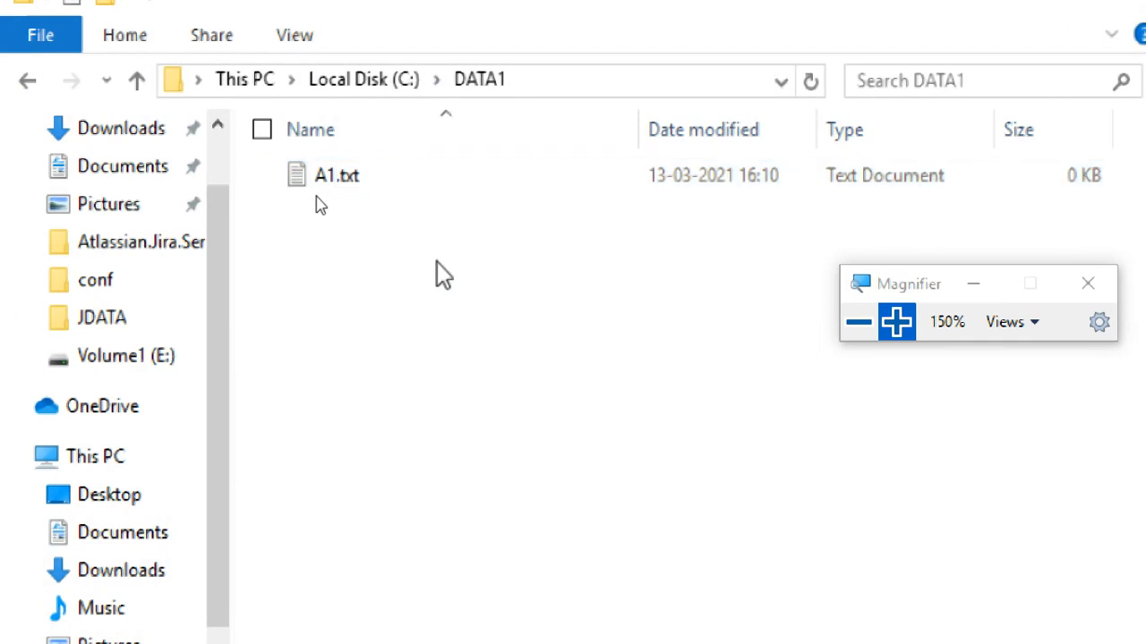
- Add a second text document to the DATA1 folder and name it A2.txt
{"action": "right_click", "coordinate": [438, 268]}
{"action": "mouse_move", "coordinate": [448, 467]}
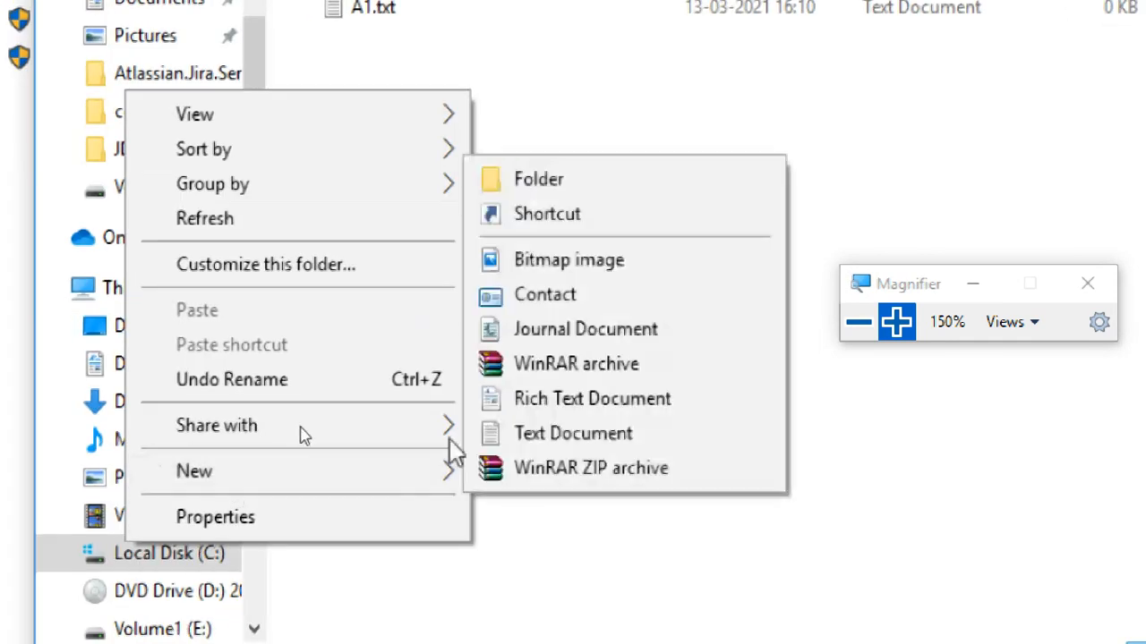
{"action": "left_click", "coordinate": [573, 435]}
{"action": "type", "text": "D"}
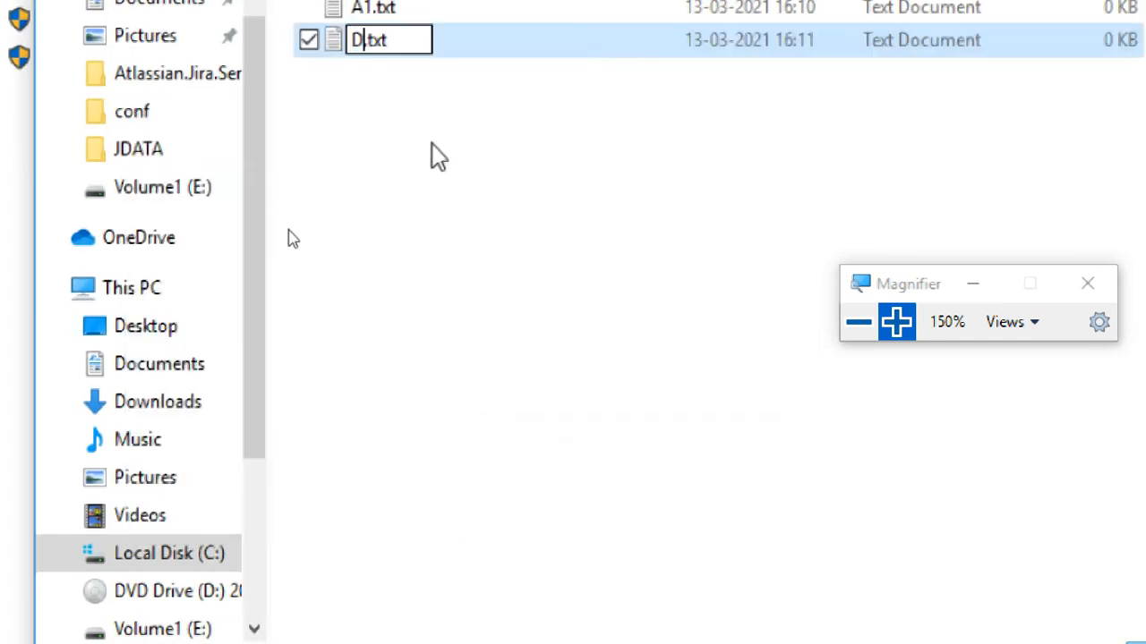
{"action": "key", "text": "BackSpace"}
{"action": "type", "text": "A2"}
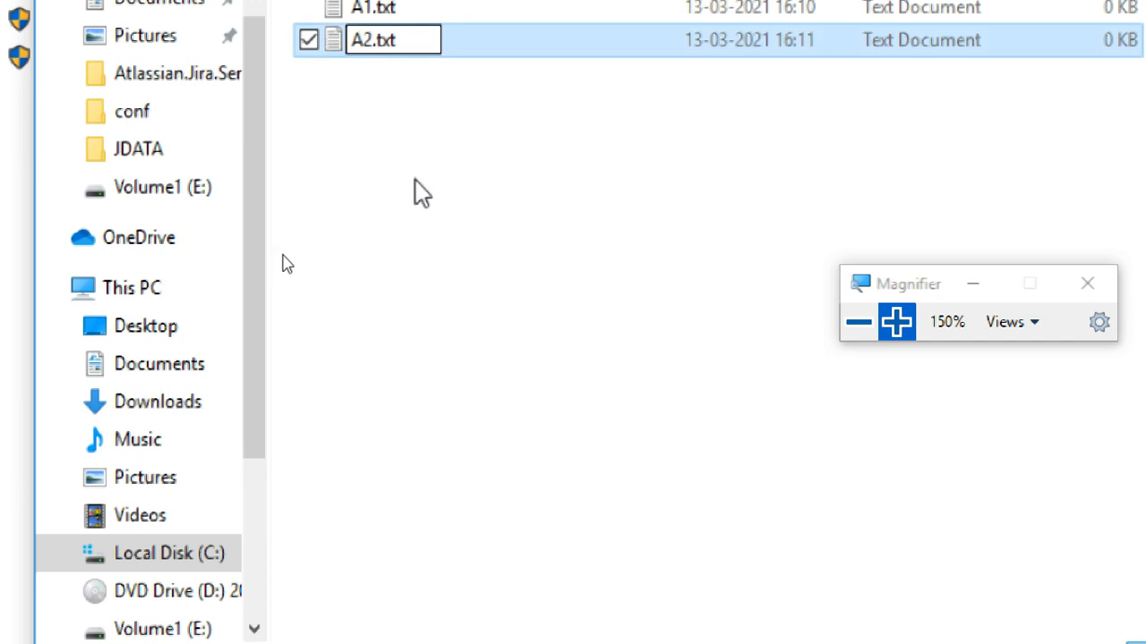
{"action": "left_click", "coordinate": [434, 190]}
- Add a third text document to the DATA1 folder and name it A3.txt
{"action": "right_click", "coordinate": [456, 197]}
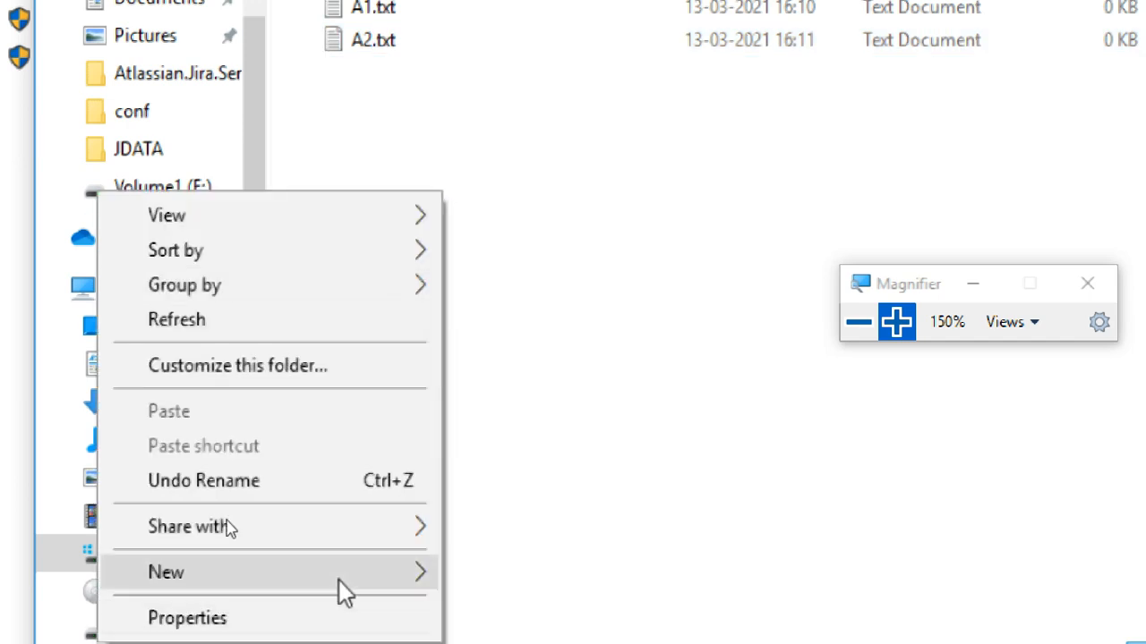
{"action": "mouse_move", "coordinate": [392, 573]}
{"action": "left_click", "coordinate": [662, 603]}
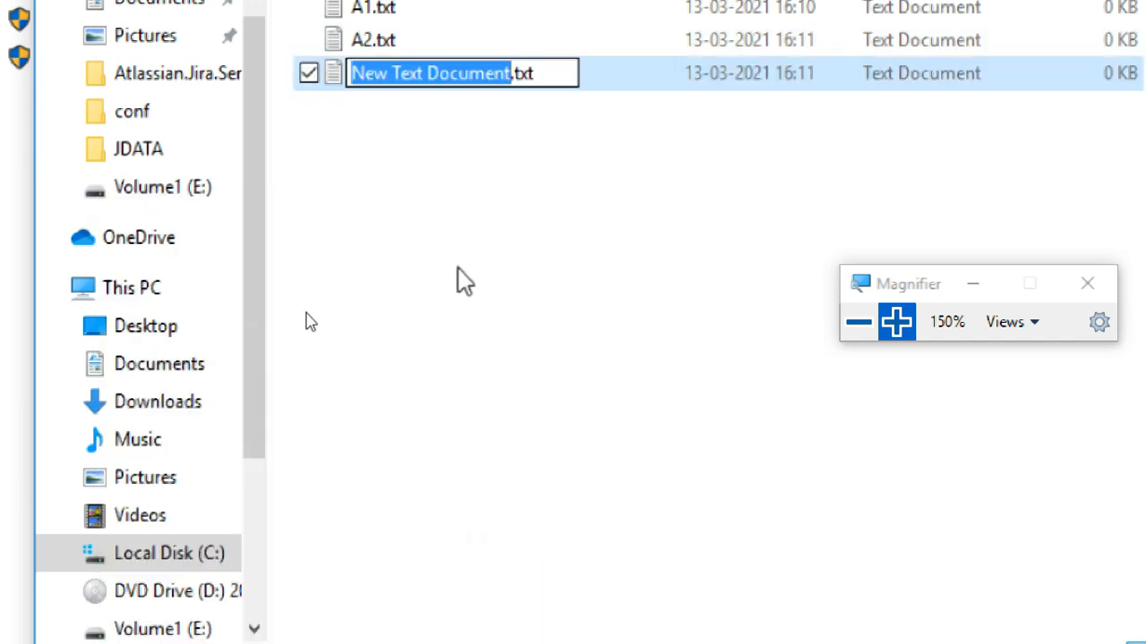
{"action": "type", "text": "A3"}
{"action": "left_click", "coordinate": [468, 253]}
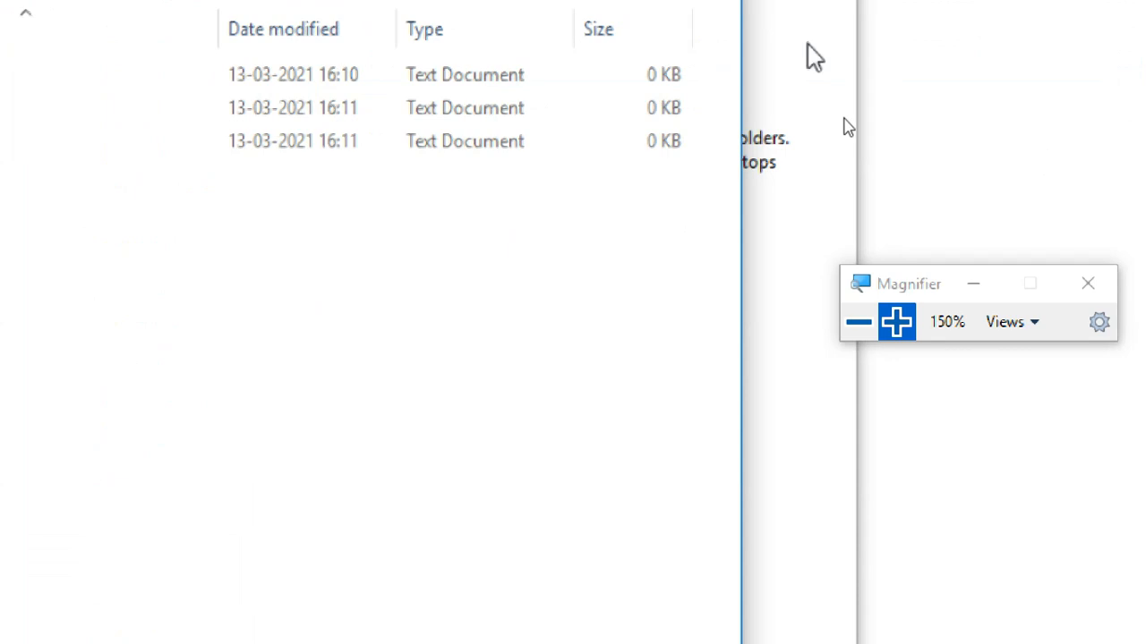
- Add the Attributes column to the details shown for the files in the DATA1 folder
{"action": "left_click_drag", "start_coordinate": [400, 161], "coordinate": [195, 179]}
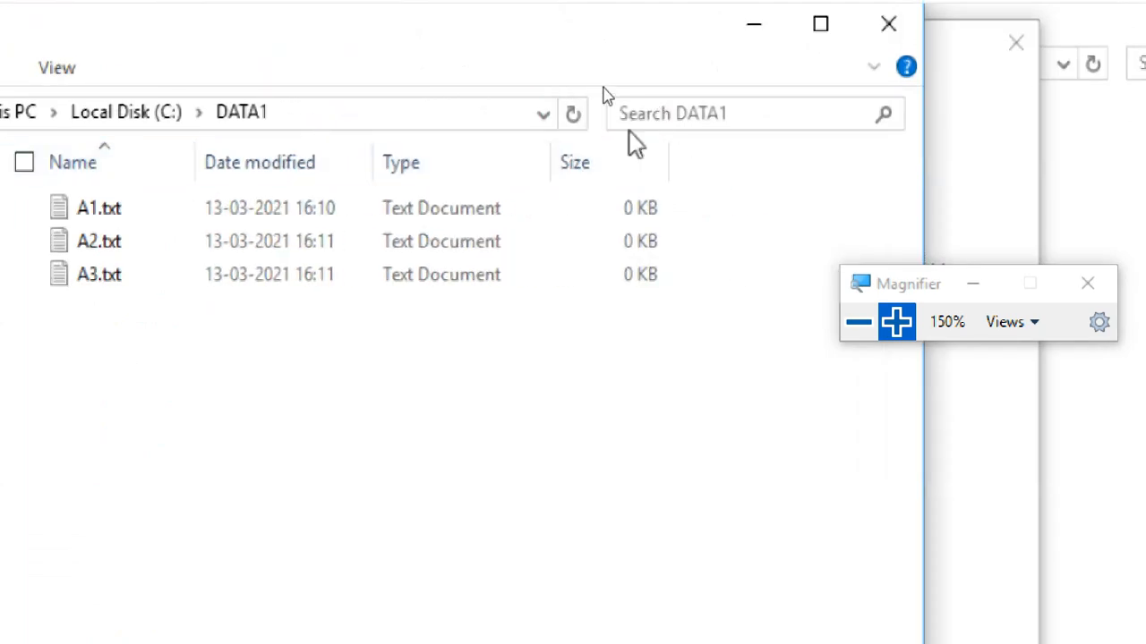
{"action": "right_click", "coordinate": [717, 169]}
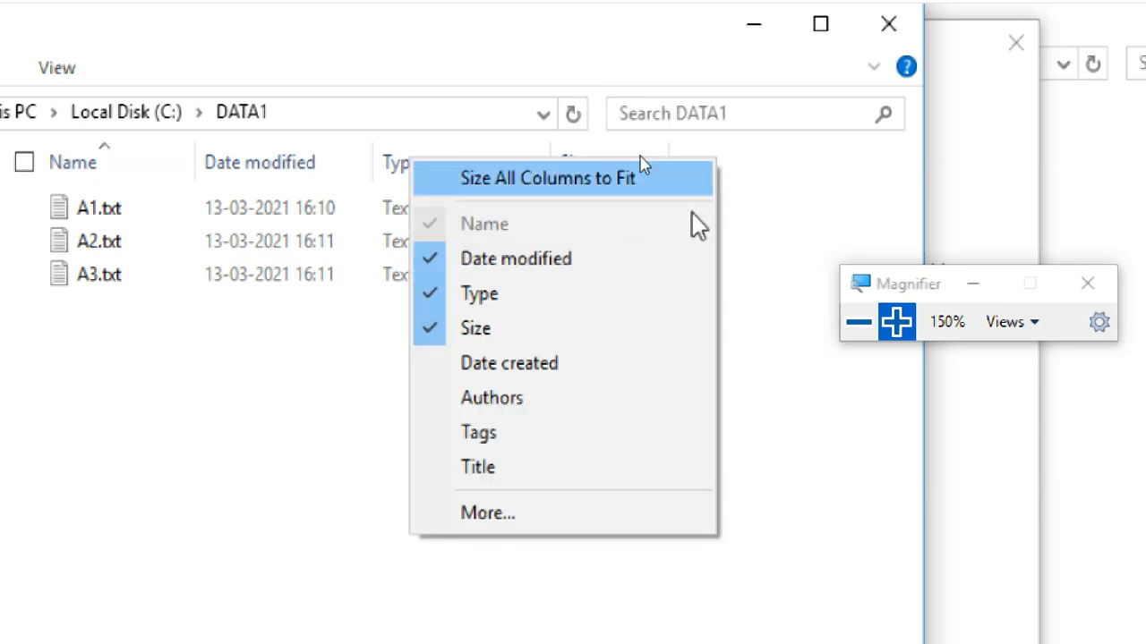
{"action": "left_click", "coordinate": [517, 517]}
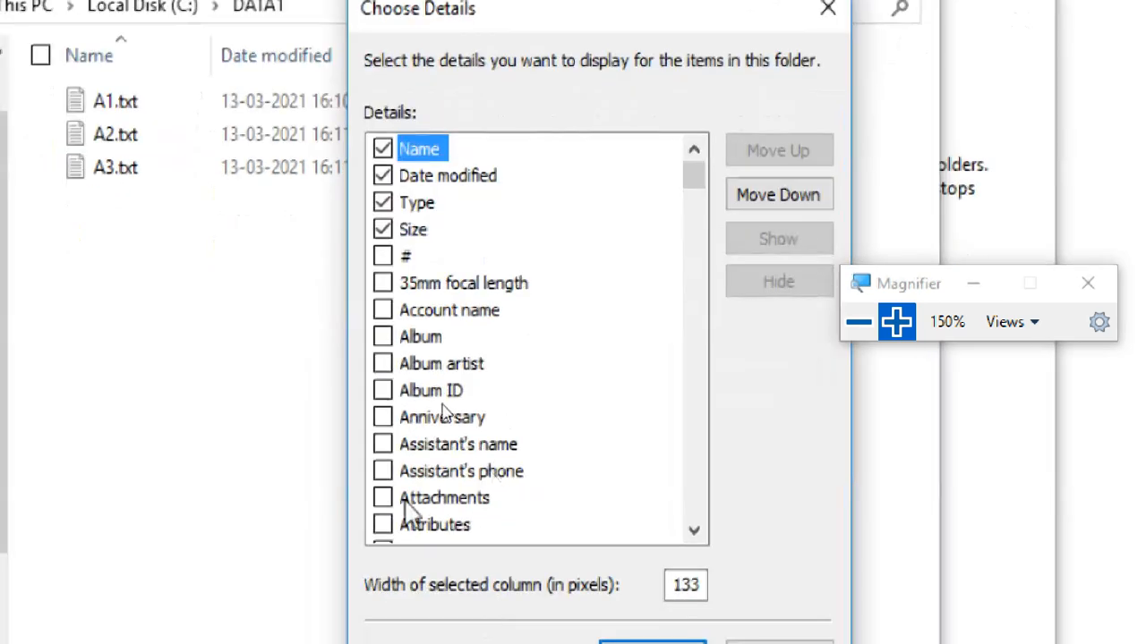
{"action": "scroll", "coordinate": [407, 487], "scroll_direction": "down", "scroll_amount": 2}
{"action": "left_click", "coordinate": [382, 363]}
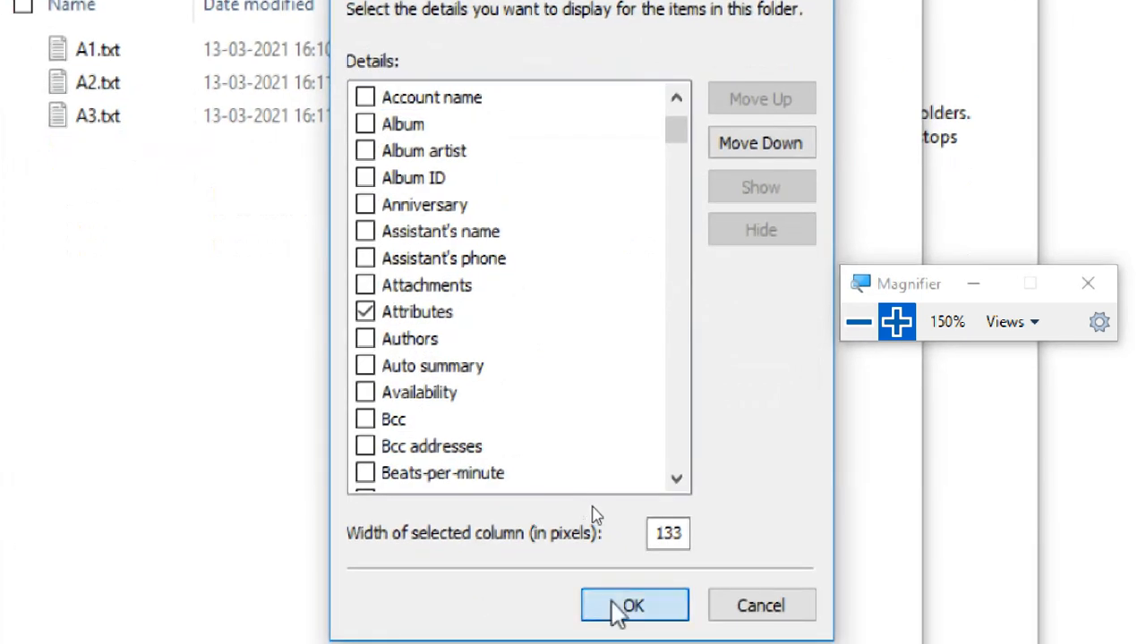
{"action": "left_click", "coordinate": [614, 610]}
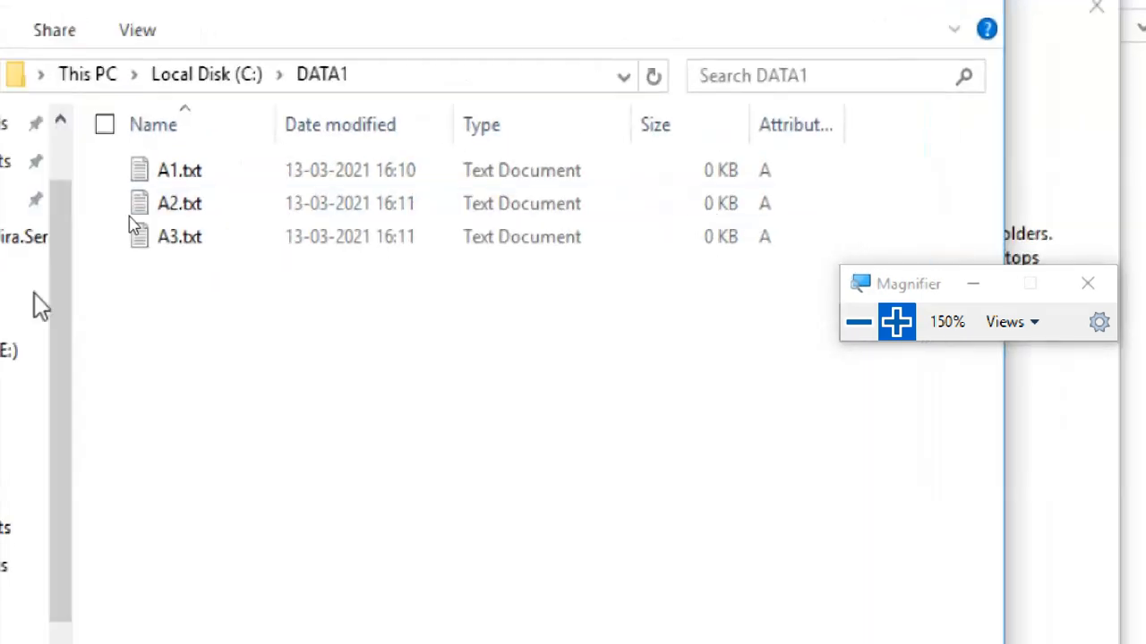
- Write "A1" in A1.txt, then close the file and save its changes
{"action": "left_click", "coordinate": [366, 207]}
{"action": "double_click", "coordinate": [366, 208]}
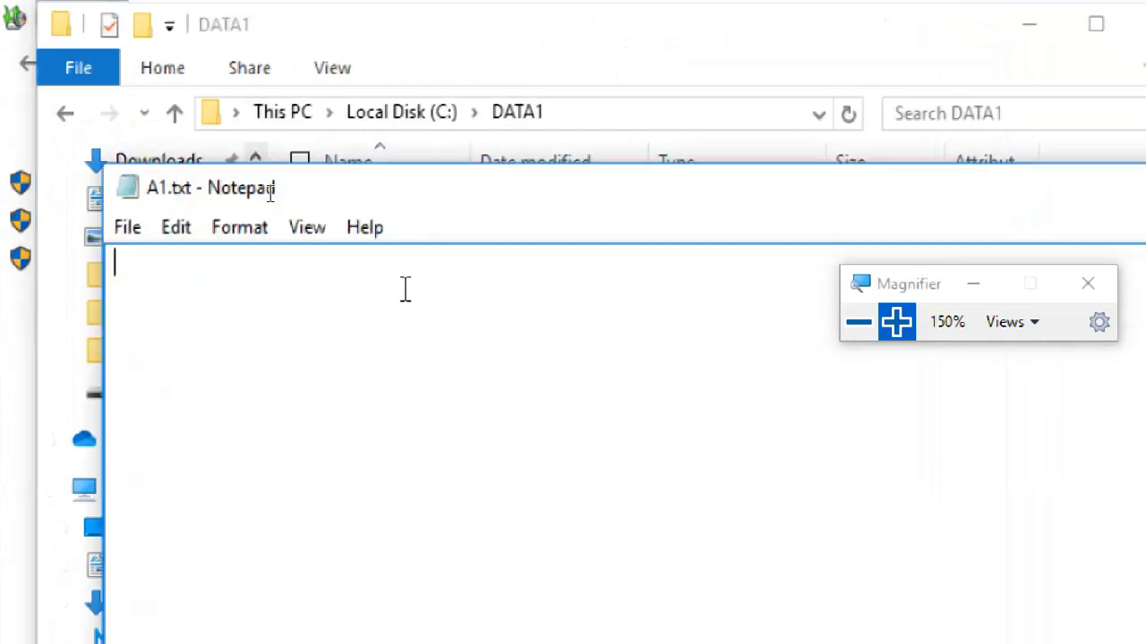
{"action": "type", "text": "A1"}
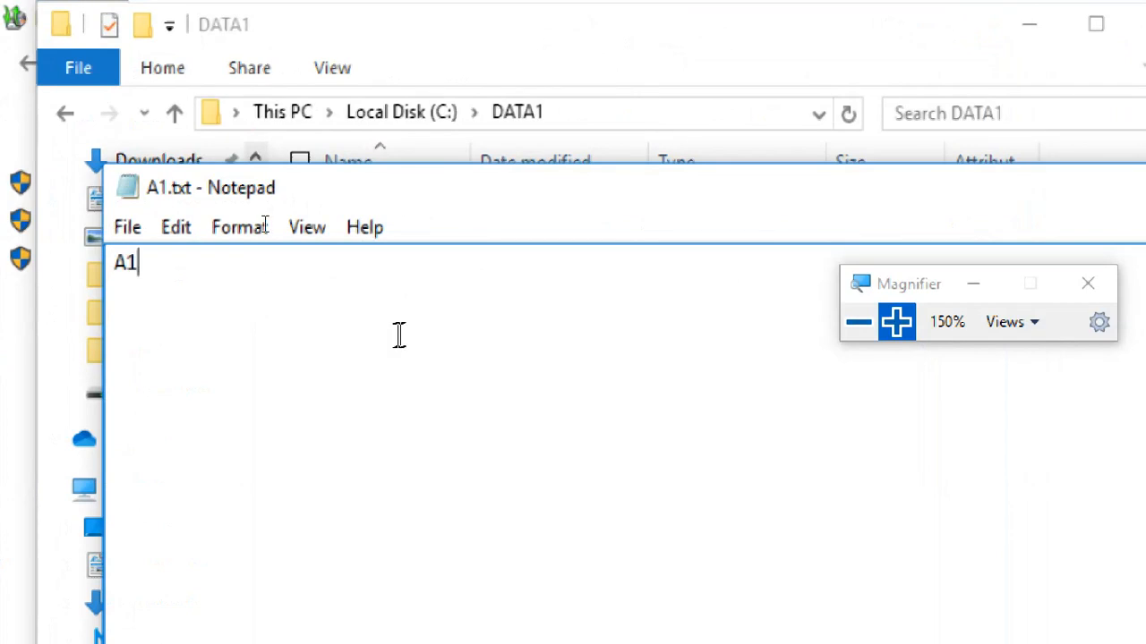
{"action": "left_click", "coordinate": [128, 230]}
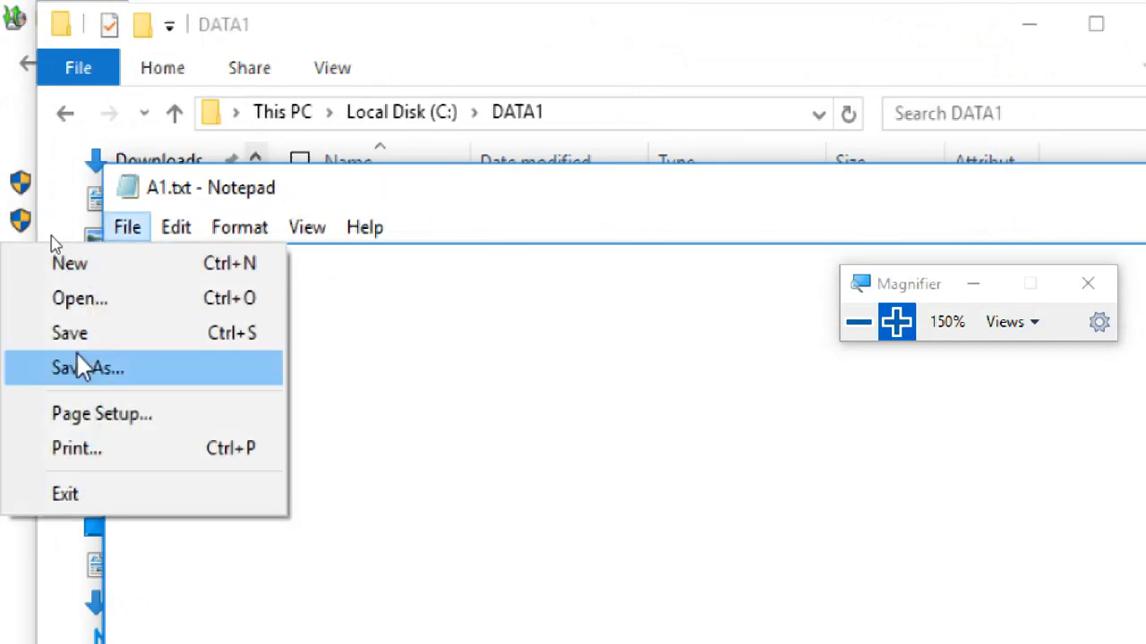
{"action": "left_click", "coordinate": [104, 501]}
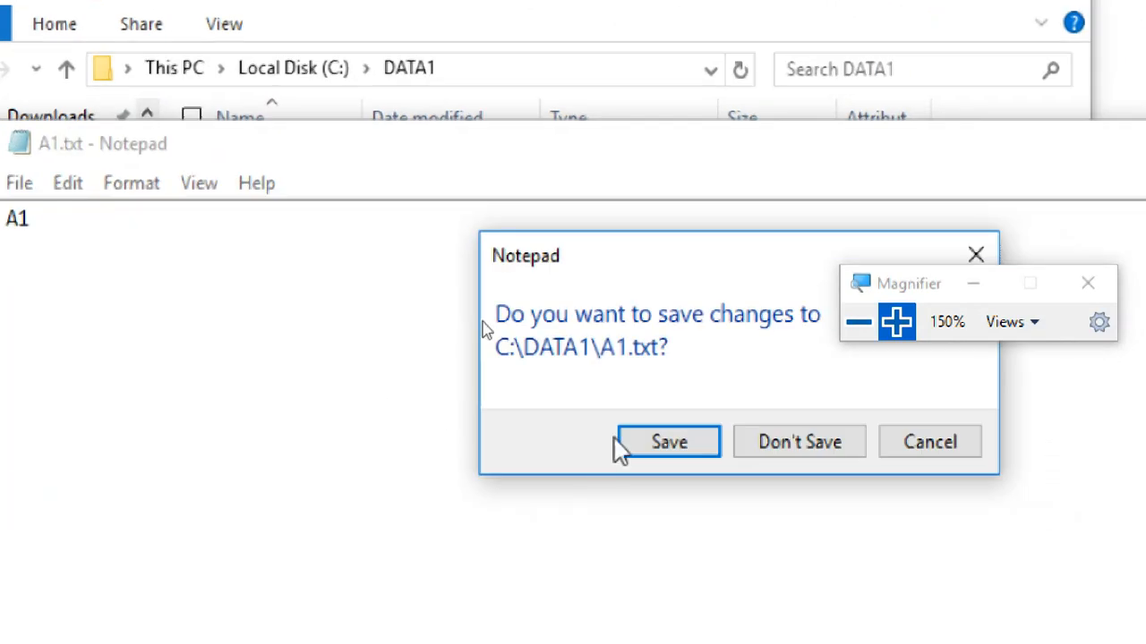
{"action": "left_click", "coordinate": [641, 448]}
- Write "A2" in A2.txt, save it and close the file
{"action": "double_click", "coordinate": [310, 201]}
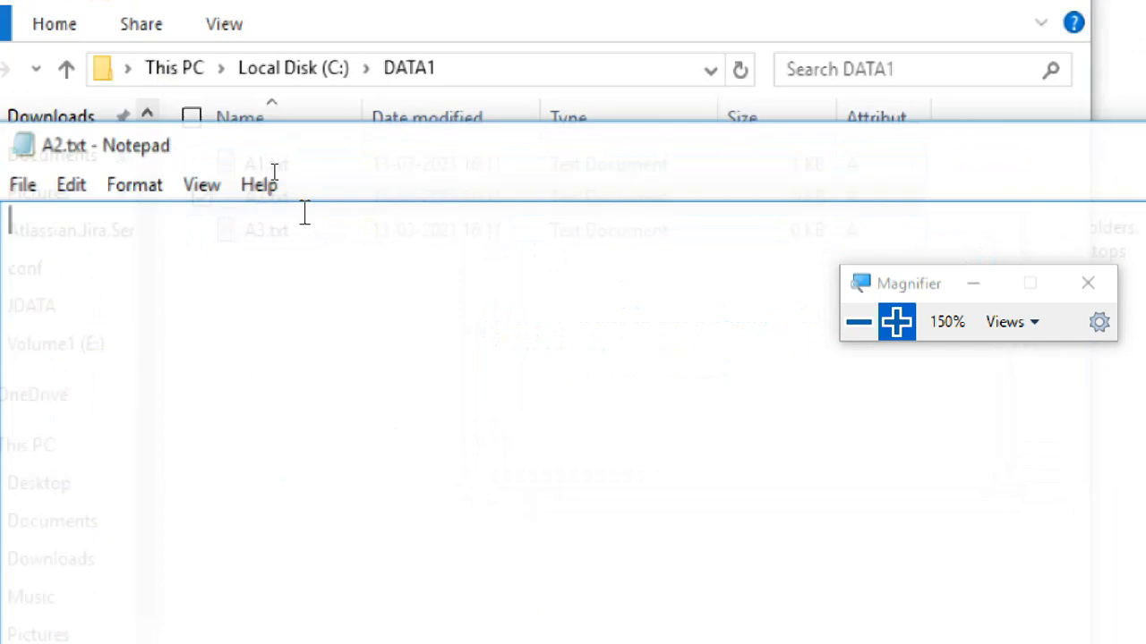
{"action": "type", "text": "A2"}
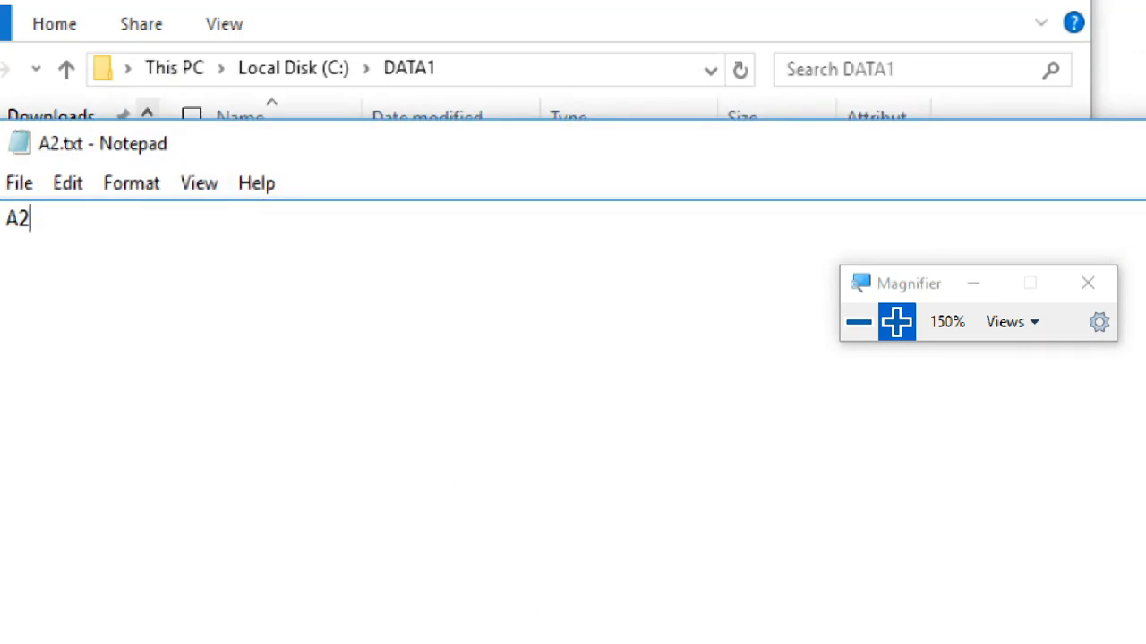
{"action": "left_click", "coordinate": [19, 183]}
{"action": "left_click", "coordinate": [137, 253]}
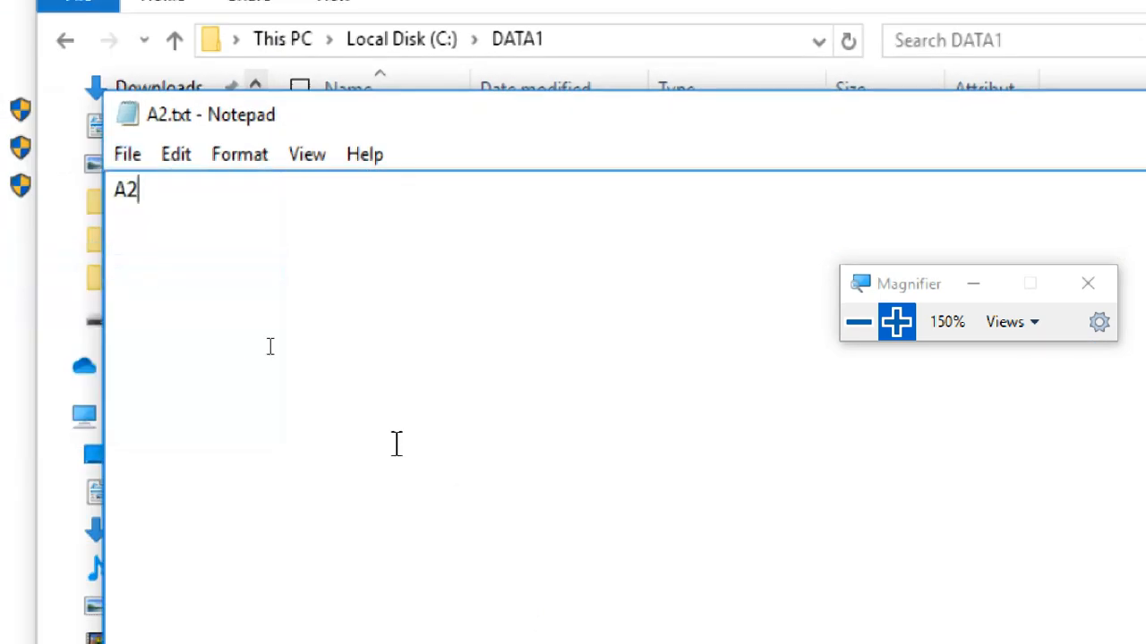
{"action": "left_click", "coordinate": [134, 158]}
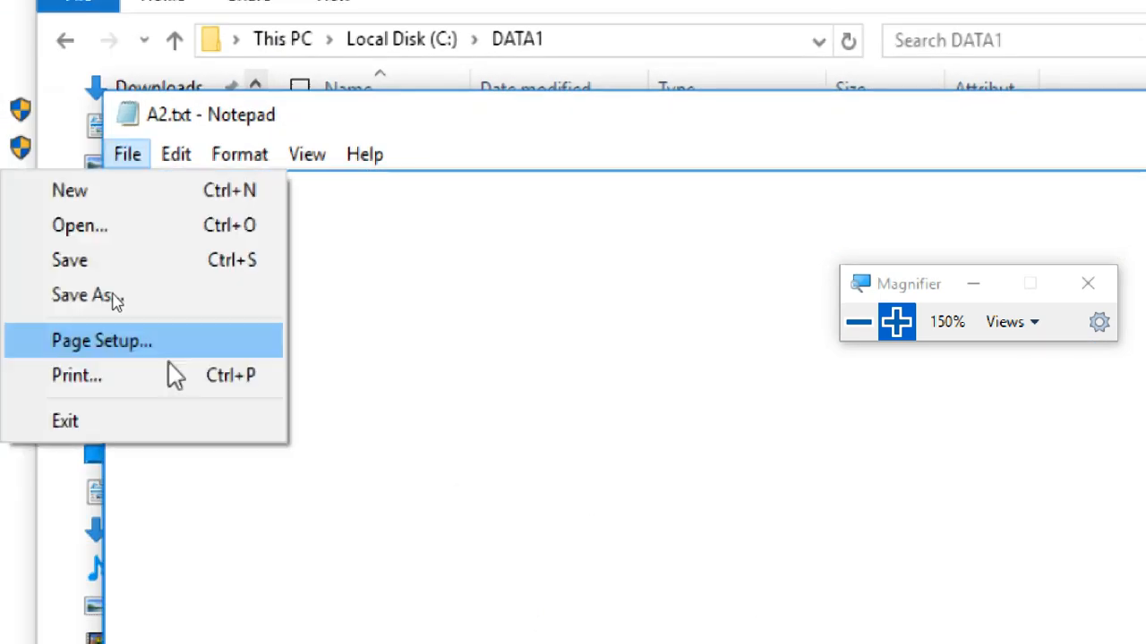
{"action": "left_click", "coordinate": [143, 420]}
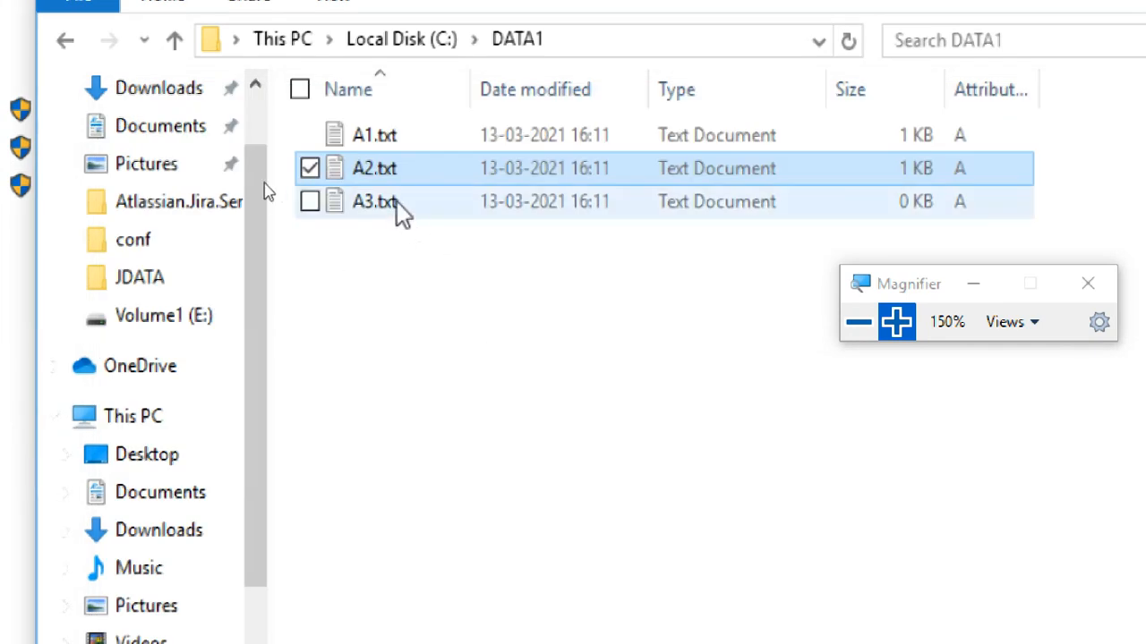
- Write "A3" in A3.txt, save it and close the file
{"action": "double_click", "coordinate": [396, 202]}
{"action": "type", "text": "A"}
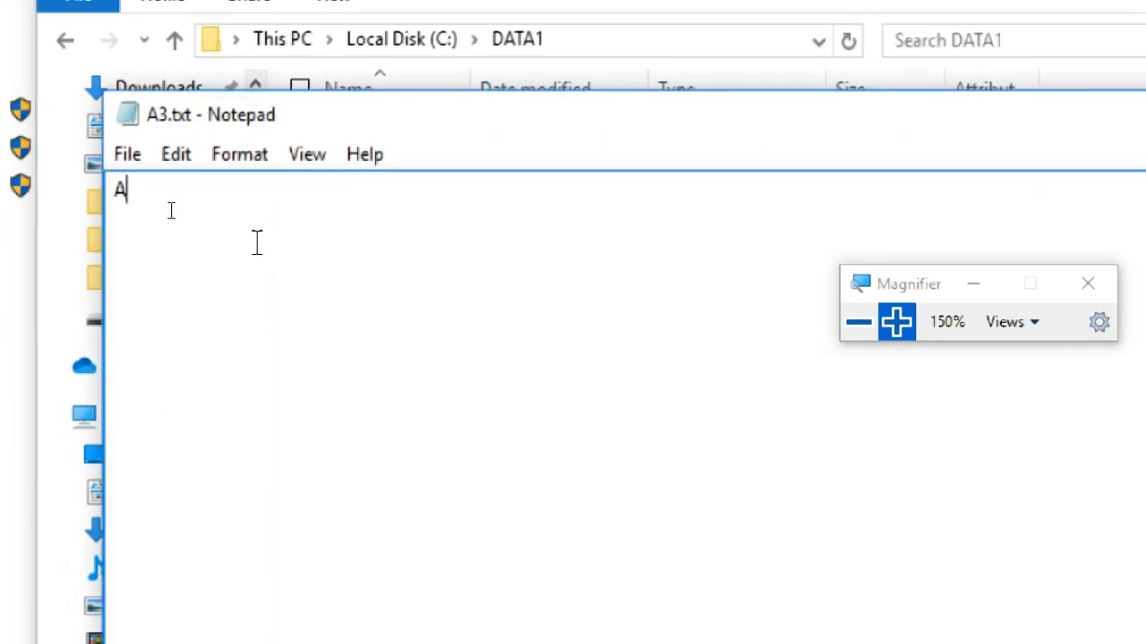
{"action": "type", "text": "3"}
{"action": "left_click", "coordinate": [139, 161]}
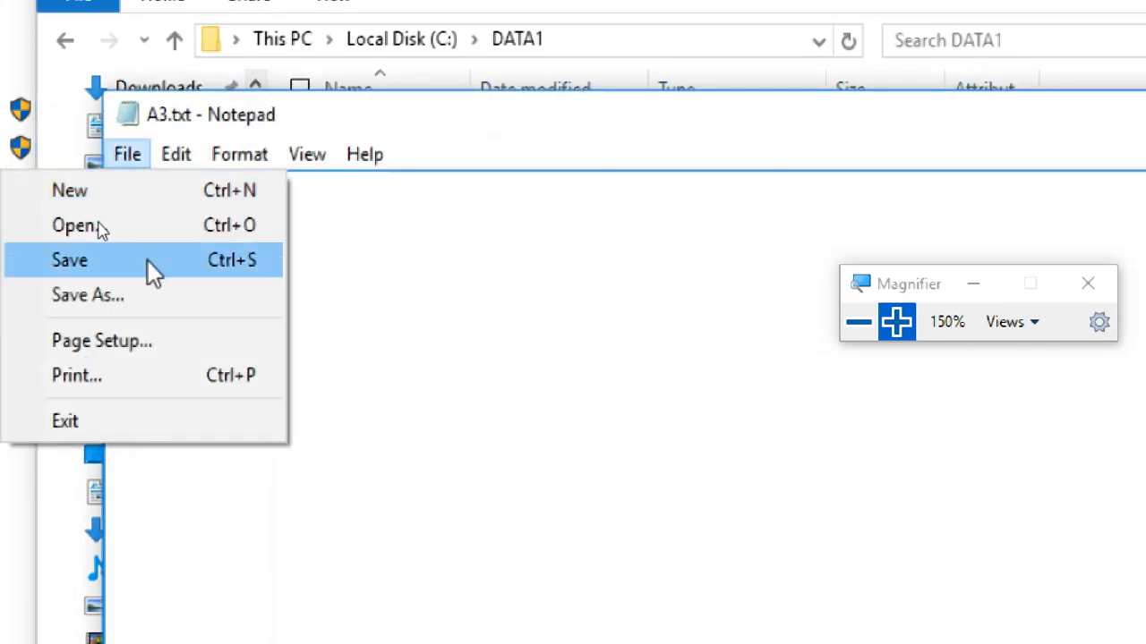
{"action": "left_click", "coordinate": [147, 260]}
{"action": "left_click", "coordinate": [139, 159]}
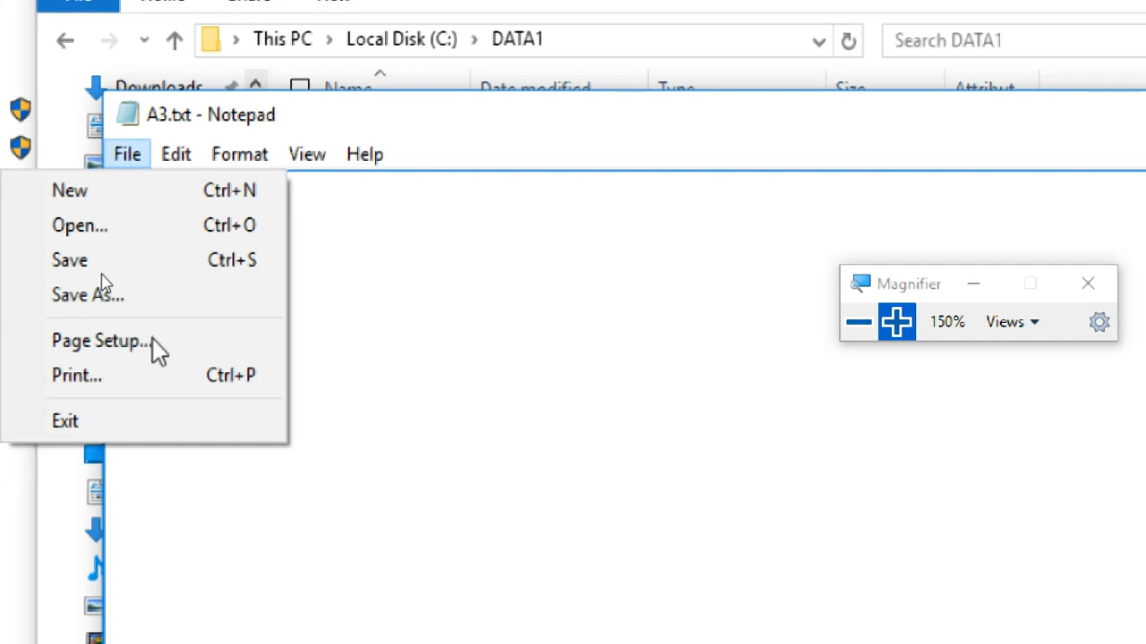
{"action": "left_click", "coordinate": [150, 423]}
{"action": "left_click", "coordinate": [534, 268]}
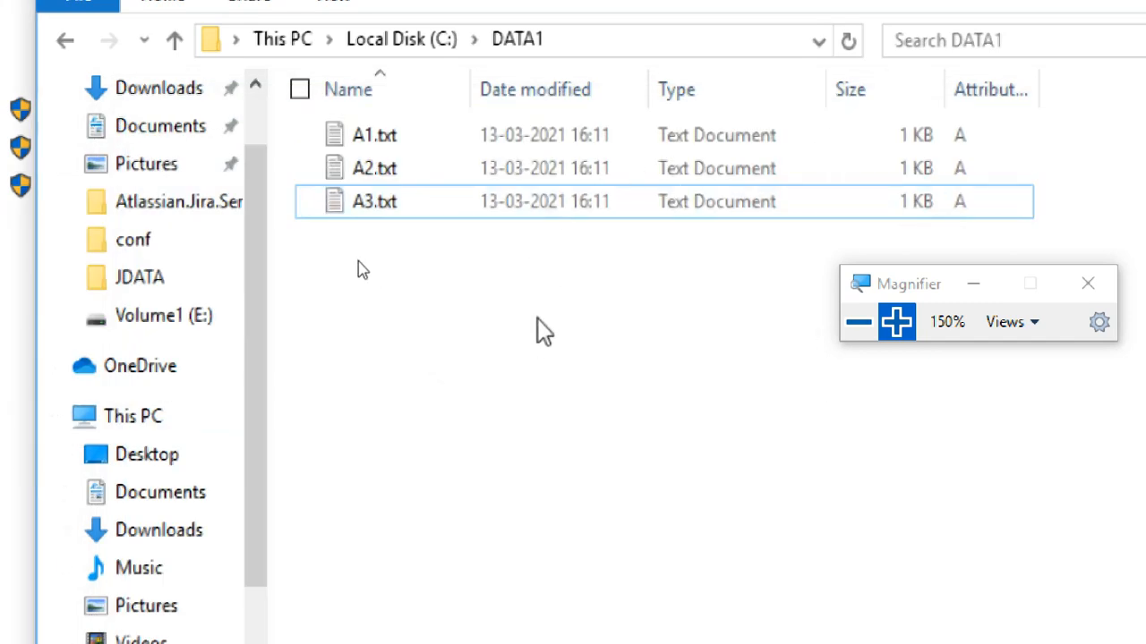
- Return to the Backup and Restore window, open the backup settings and proceed with the Let me choose option
{"action": "left_click", "coordinate": [376, 40]}
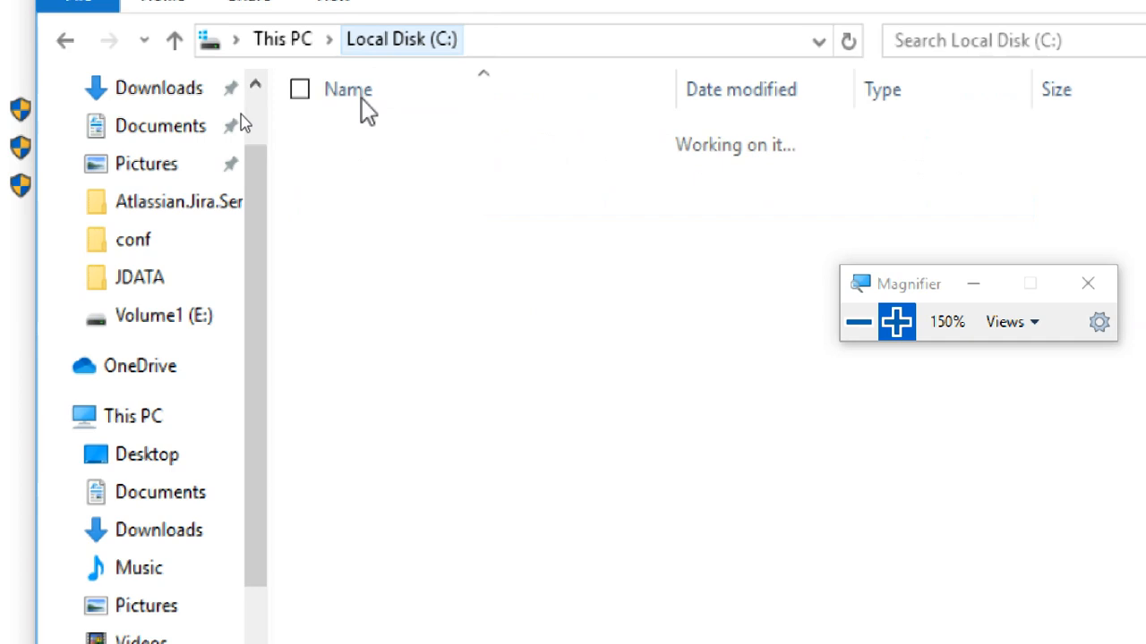
{"action": "left_click", "coordinate": [8, 294]}
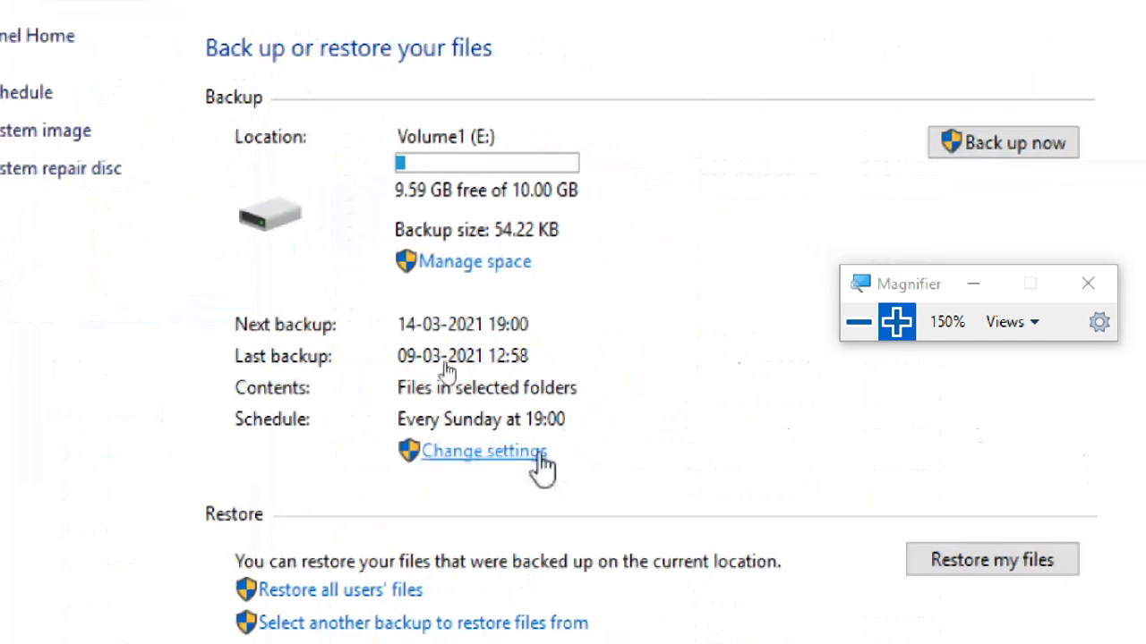
{"action": "left_click", "coordinate": [540, 462]}
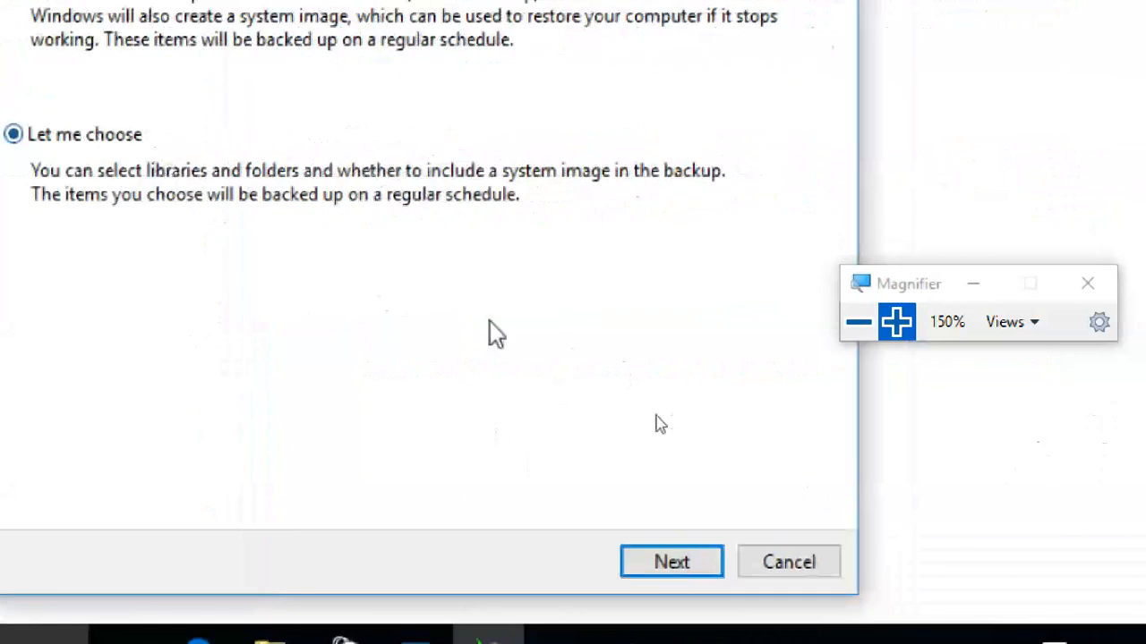
{"action": "left_click", "coordinate": [681, 553]}
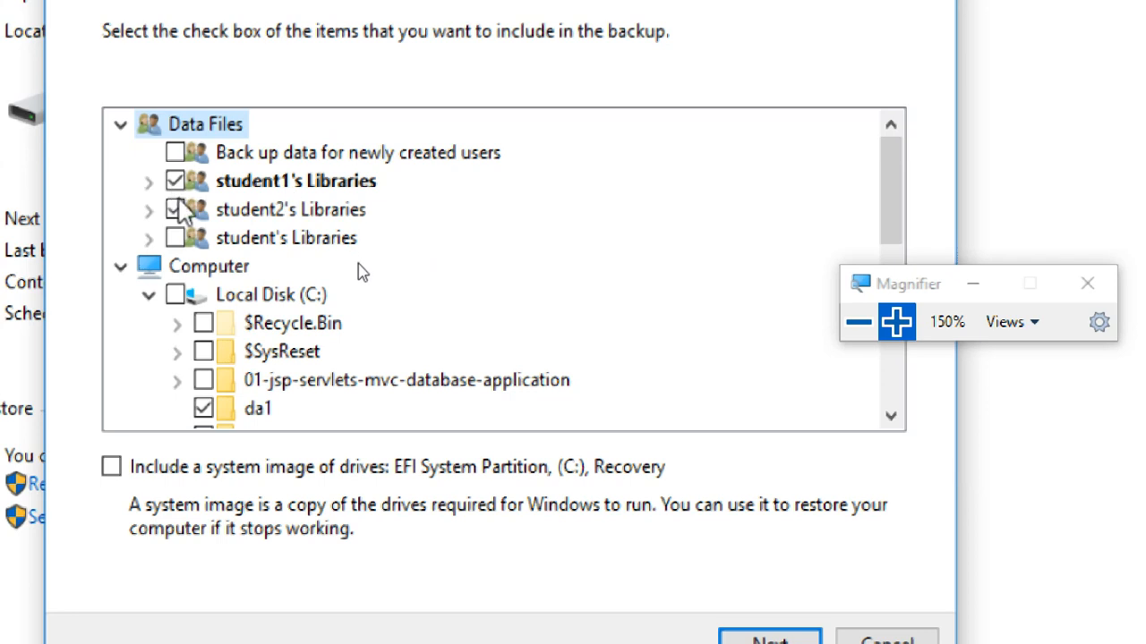
- Exclude the libraries of all listed users from the backup under Data Files
{"action": "left_click", "coordinate": [175, 238]}
{"action": "left_click", "coordinate": [175, 210]}
{"action": "left_click", "coordinate": [174, 181]}
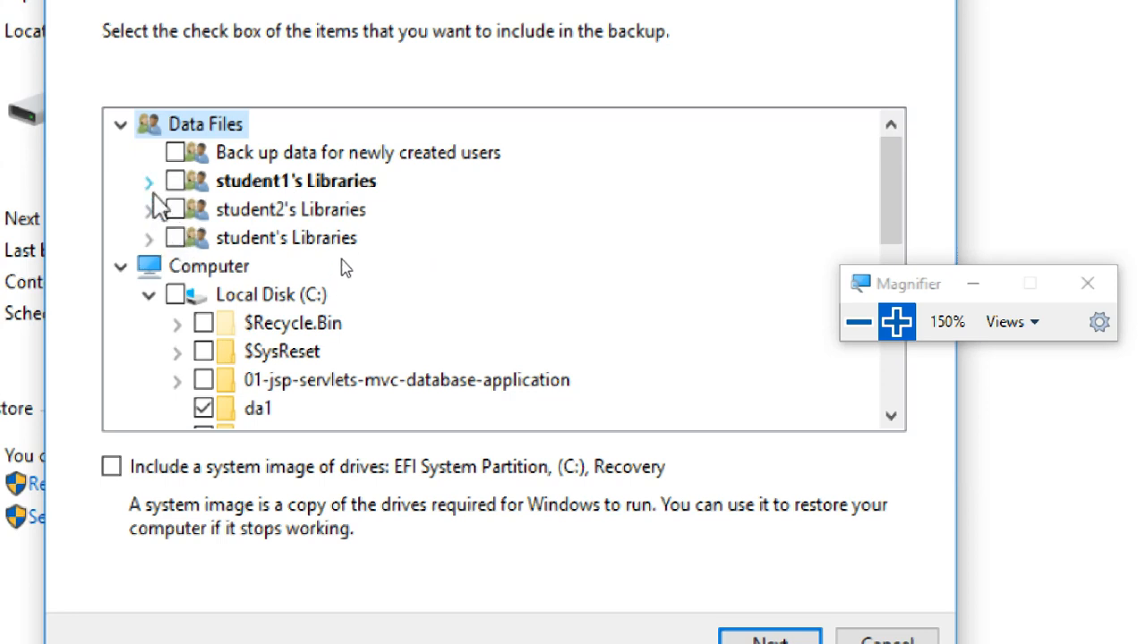
- Examine which libraries each user's entry contains under Data Files, collapsing each entry again
{"action": "left_click", "coordinate": [148, 180]}
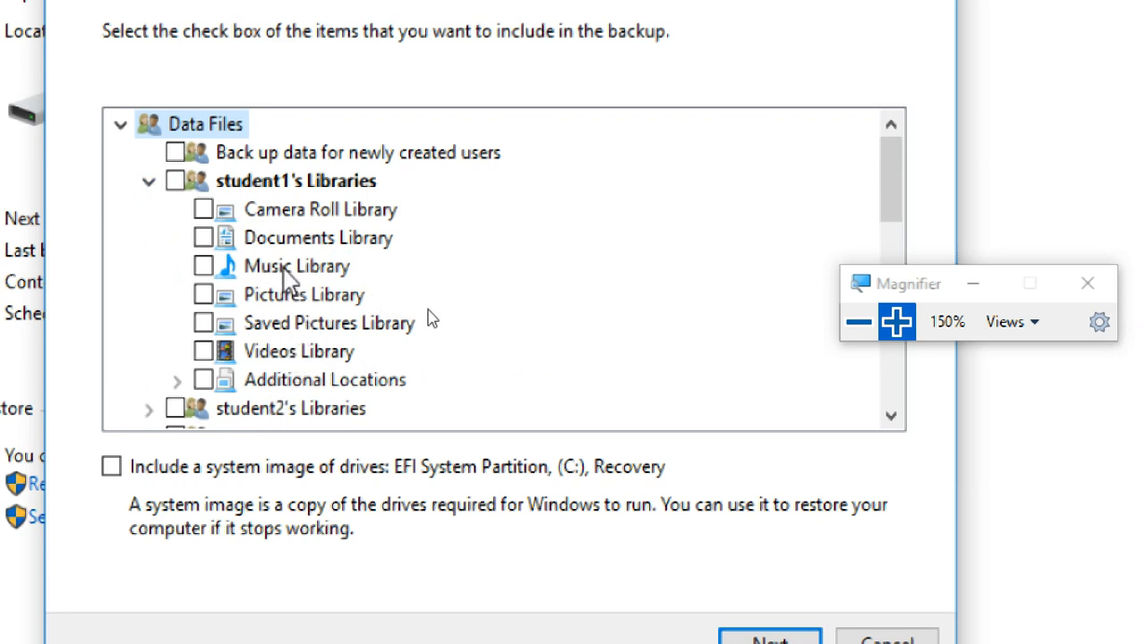
{"action": "left_click", "coordinate": [150, 184]}
{"action": "left_click", "coordinate": [154, 209]}
{"action": "left_click", "coordinate": [150, 211]}
{"action": "left_click", "coordinate": [148, 238]}
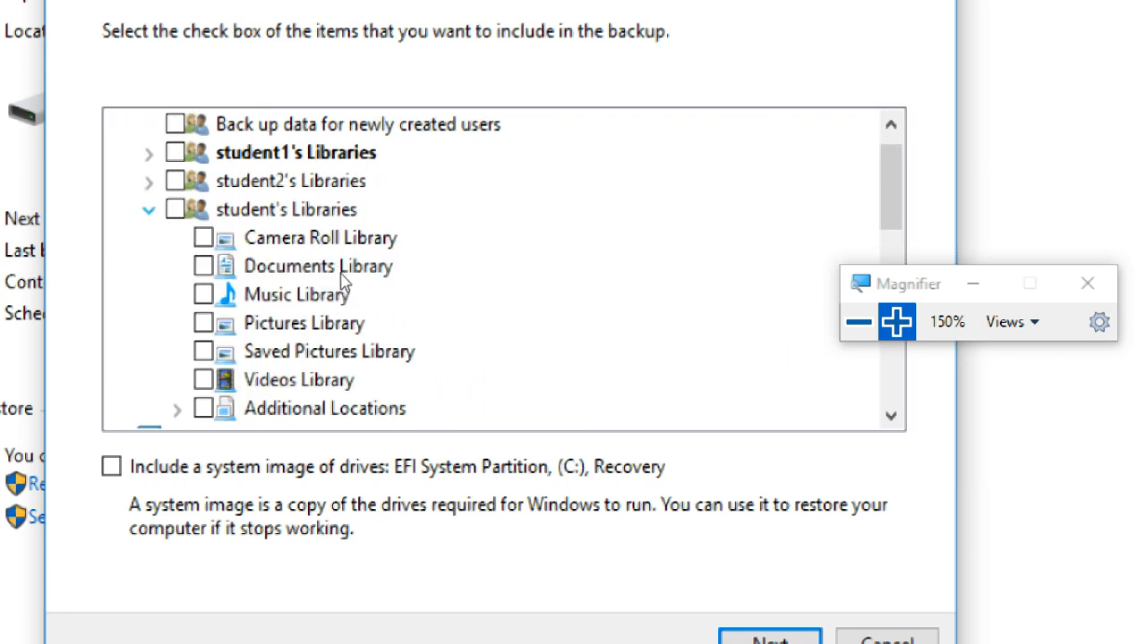
{"action": "left_click", "coordinate": [149, 209]}
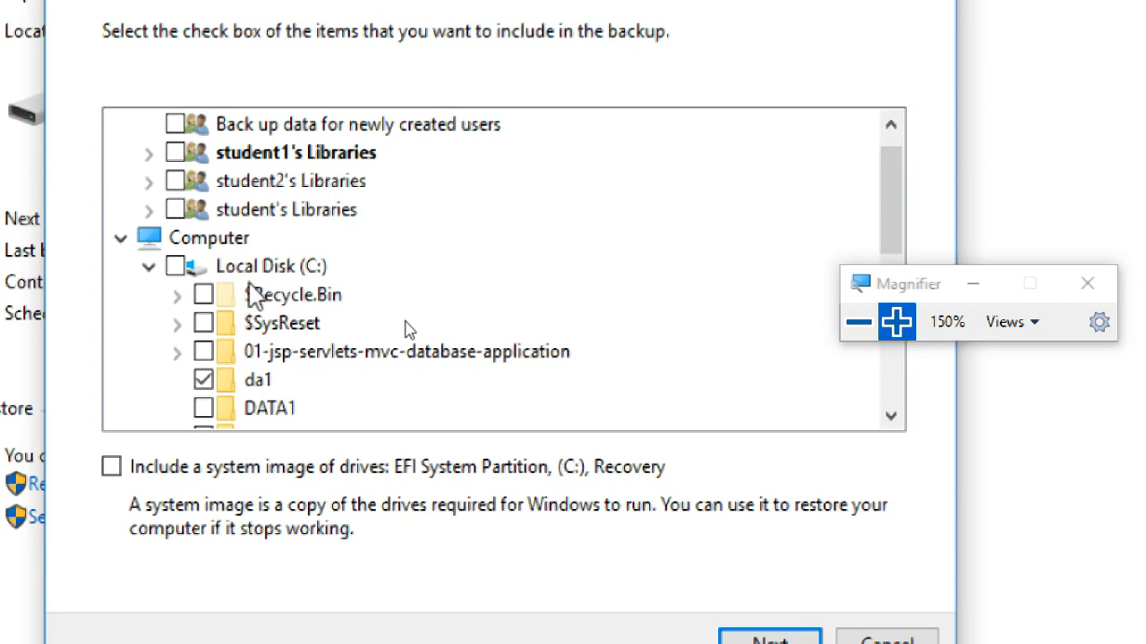
- Clear the existing folder selection on Local Disk (C:) and include only the DATA1 folder in the backup
{"action": "scroll", "coordinate": [403, 327], "scroll_direction": "down", "scroll_amount": 1}
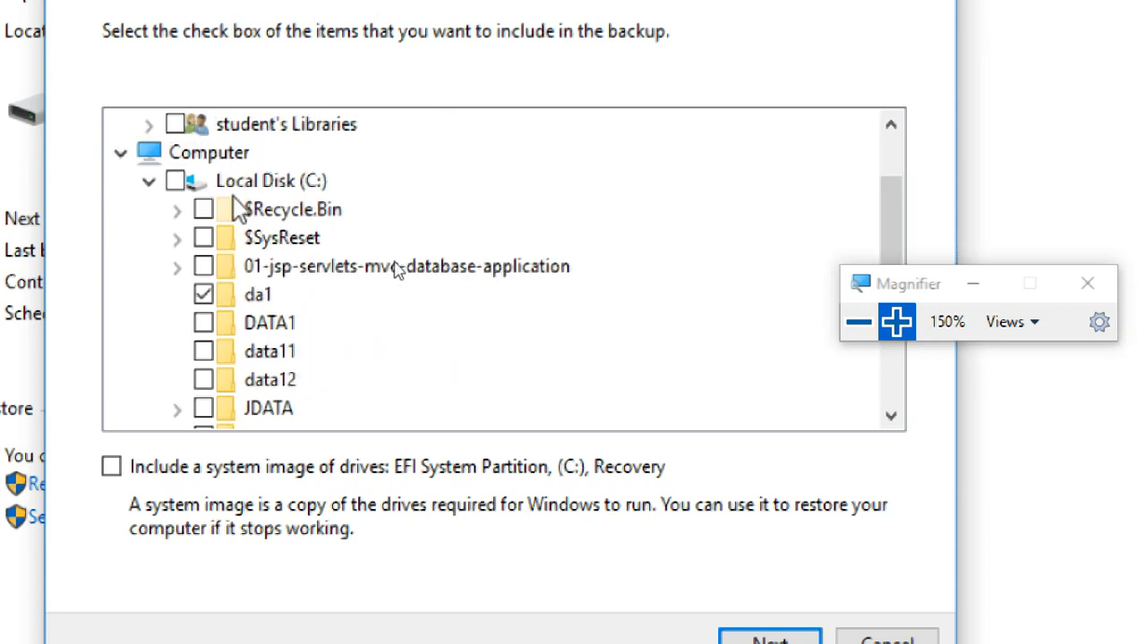
{"action": "left_click", "coordinate": [175, 181]}
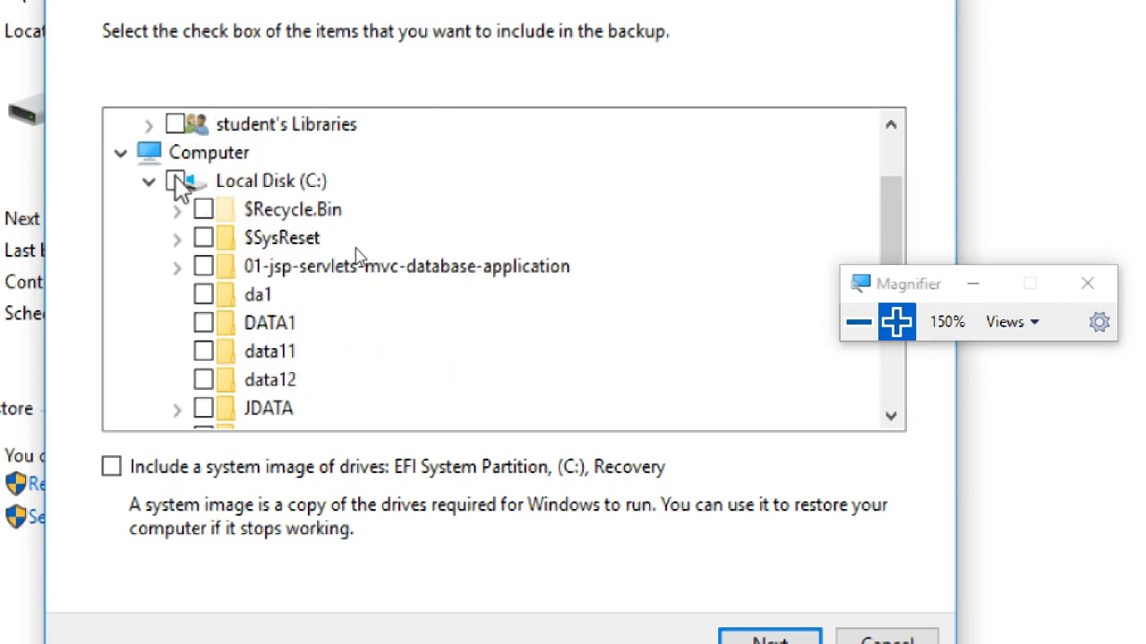
{"action": "scroll", "coordinate": [402, 325], "scroll_direction": "down", "scroll_amount": 5}
{"action": "scroll", "coordinate": [433, 393], "scroll_direction": "up", "scroll_amount": 3}
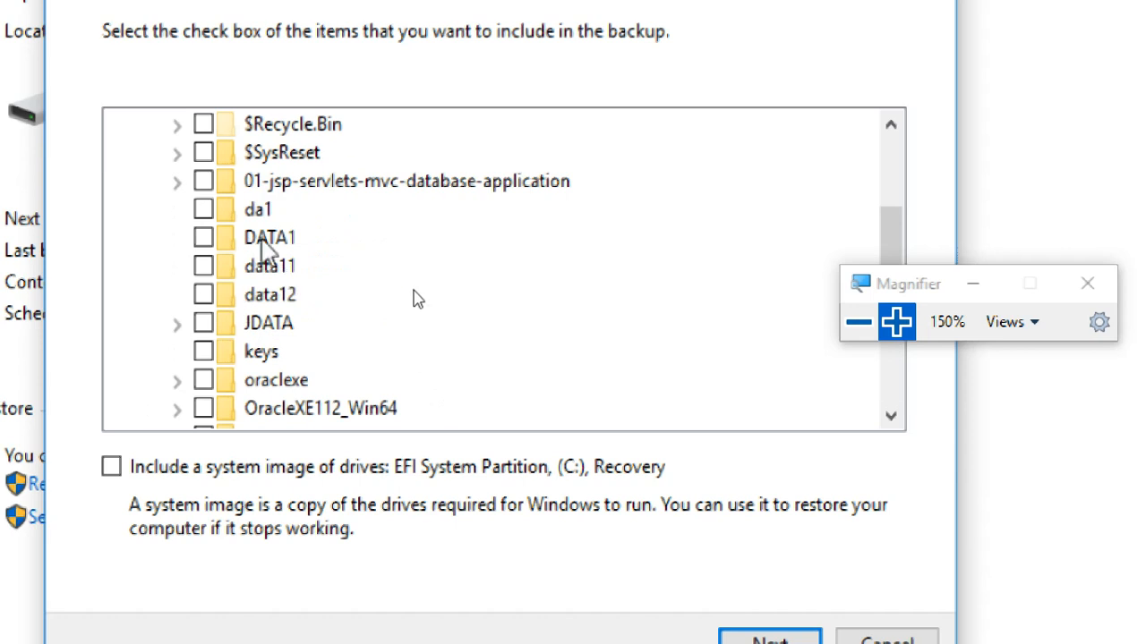
{"action": "left_click", "coordinate": [261, 238]}
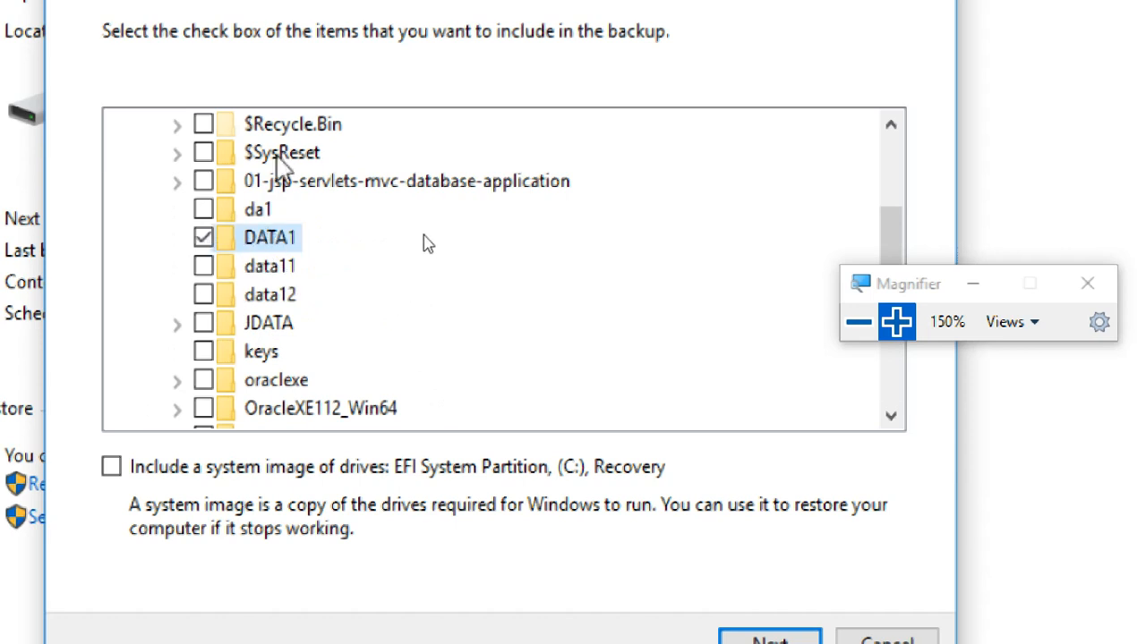
- Proceed with only DATA1 selected and no system image included, and save the backup settings
{"action": "scroll", "coordinate": [286, 339], "scroll_direction": "up", "scroll_amount": 2}
{"action": "scroll", "coordinate": [302, 338], "scroll_direction": "down", "scroll_amount": 3}
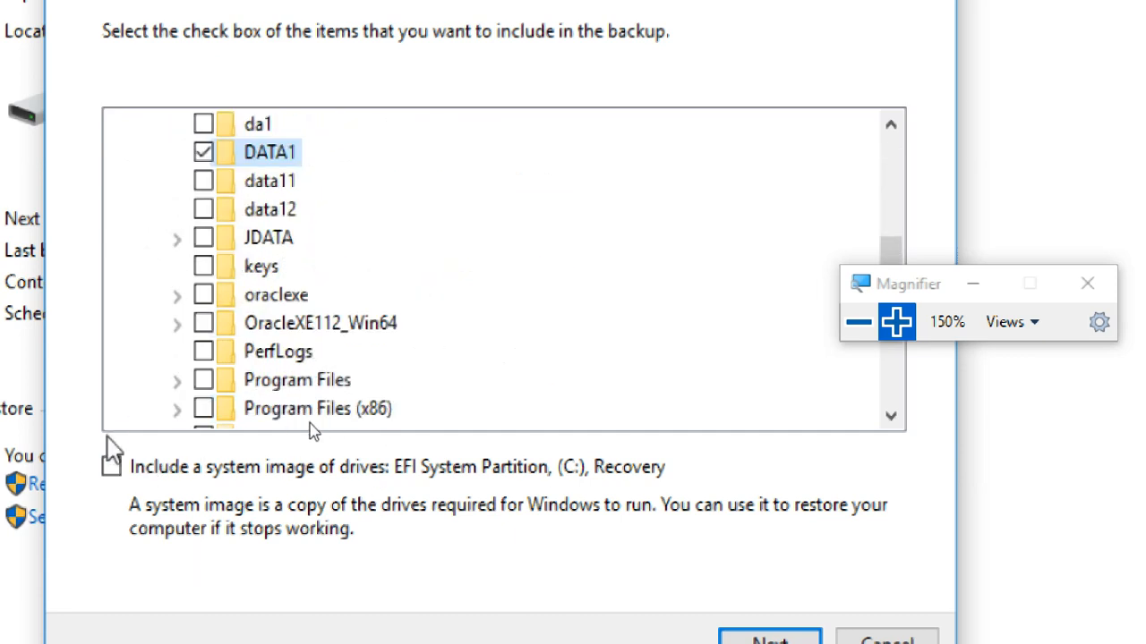
{"action": "left_click", "coordinate": [113, 466]}
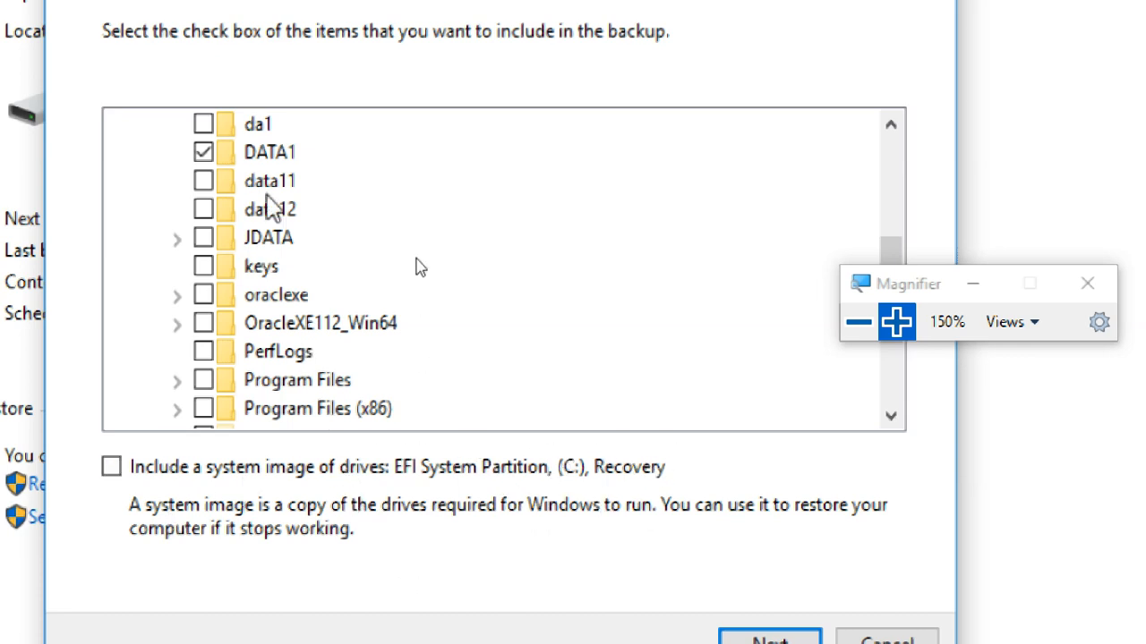
{"action": "left_click", "coordinate": [269, 153]}
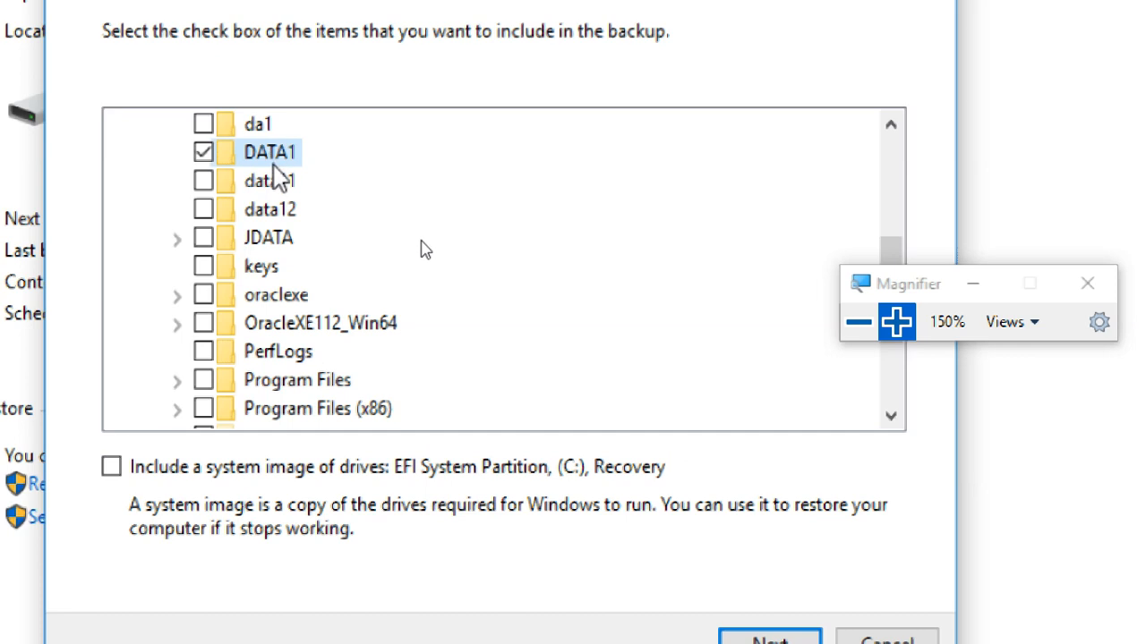
{"action": "left_click", "coordinate": [768, 639]}
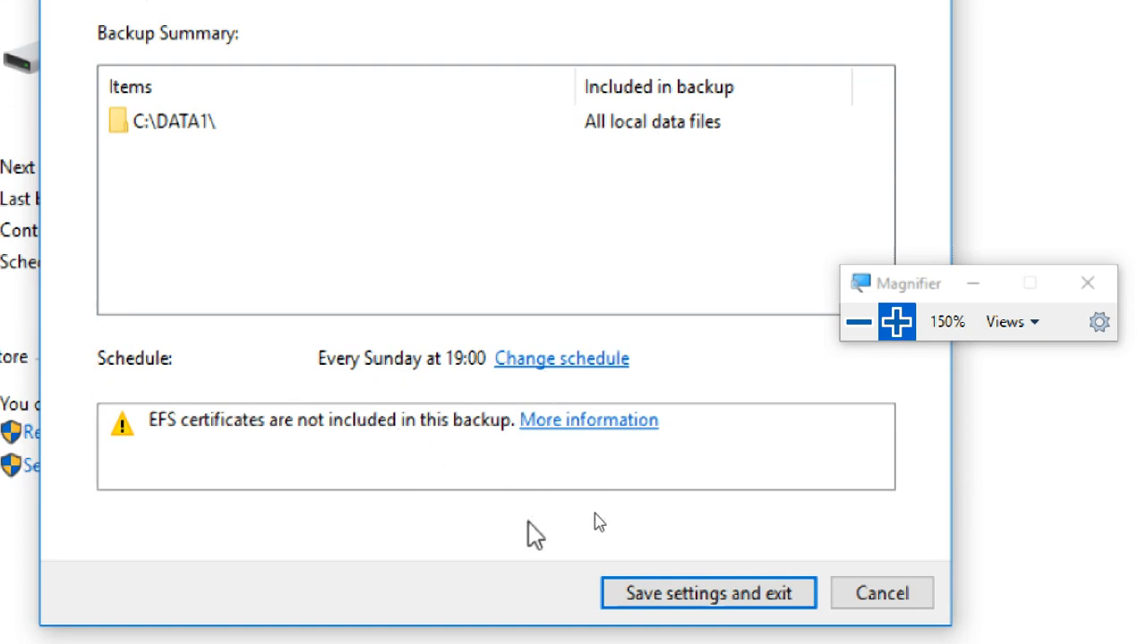
{"action": "left_click", "coordinate": [725, 596]}
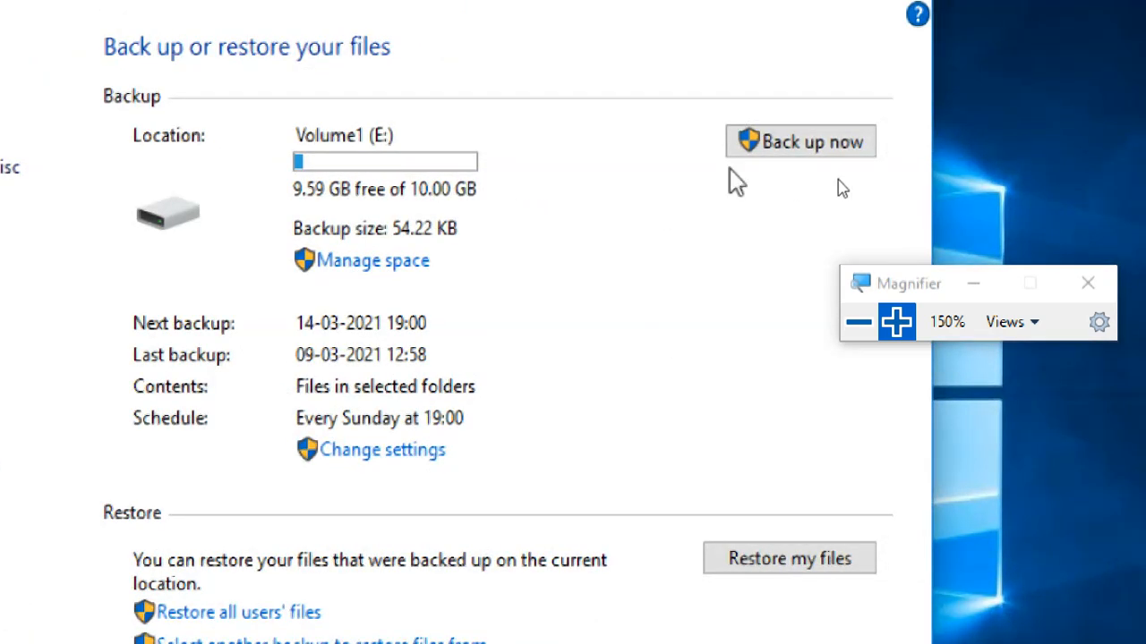
- Run the configured backup to Volume1 (E:) immediately, view its progress details, and close the progress window when finished
{"action": "left_click", "coordinate": [792, 144]}
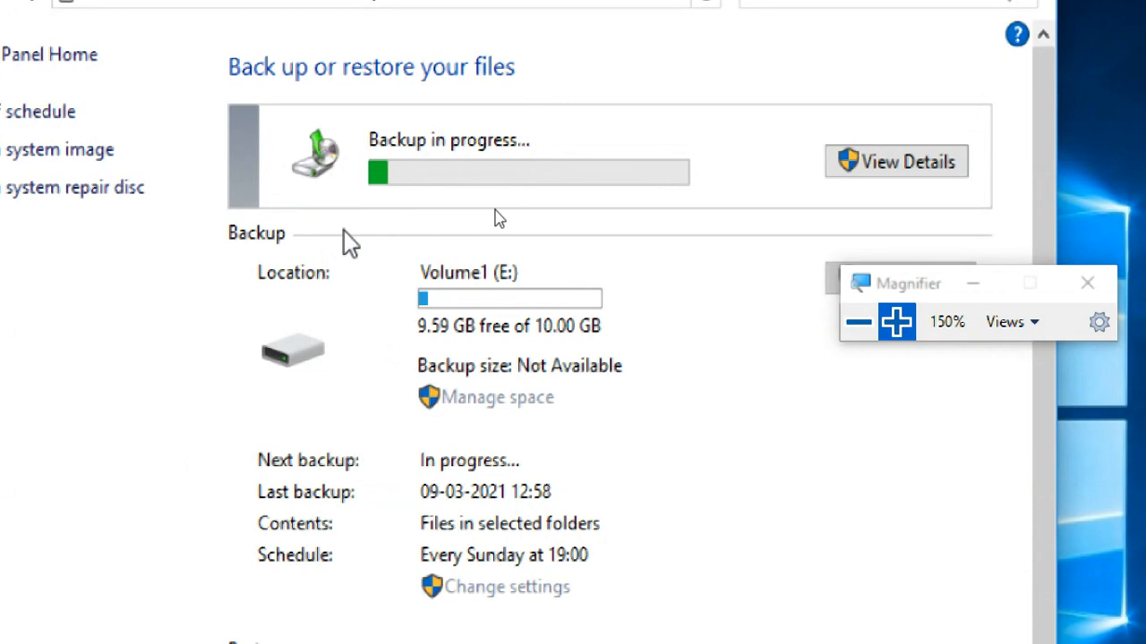
{"action": "left_click", "coordinate": [886, 171]}
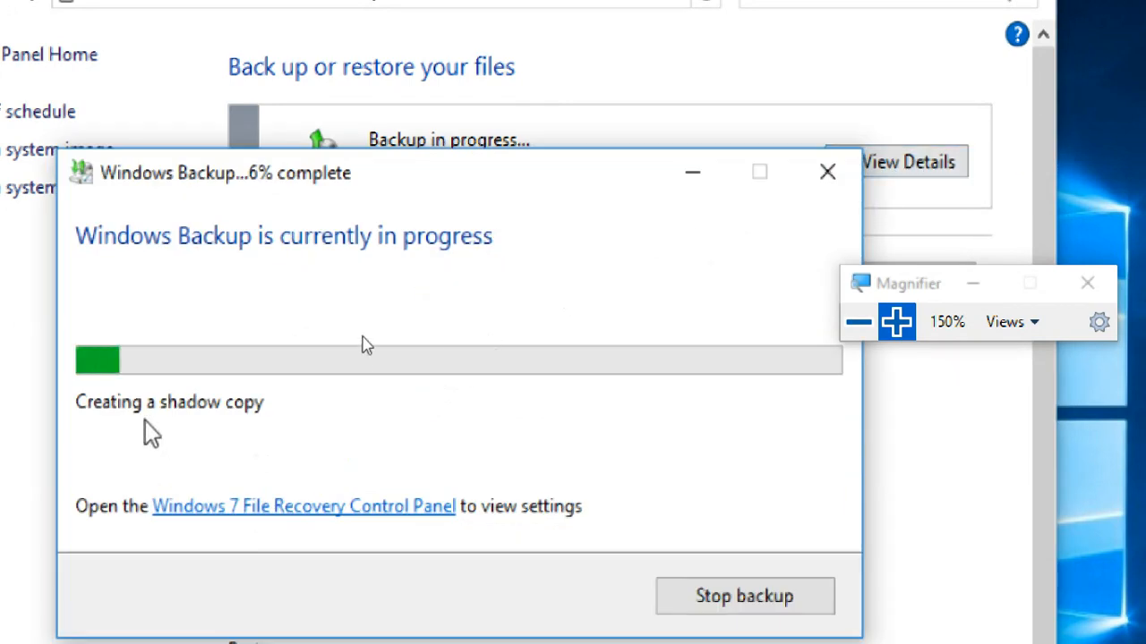
{"action": "left_click_drag", "start_coordinate": [337, 185], "coordinate": [398, 80]}
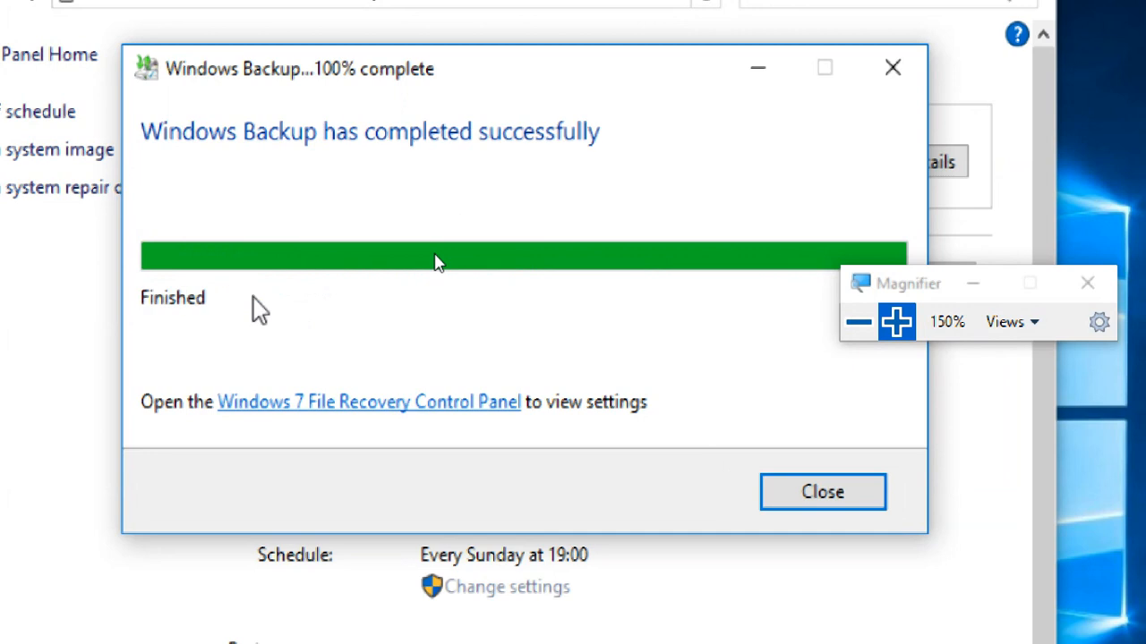
{"action": "left_click", "coordinate": [841, 491]}
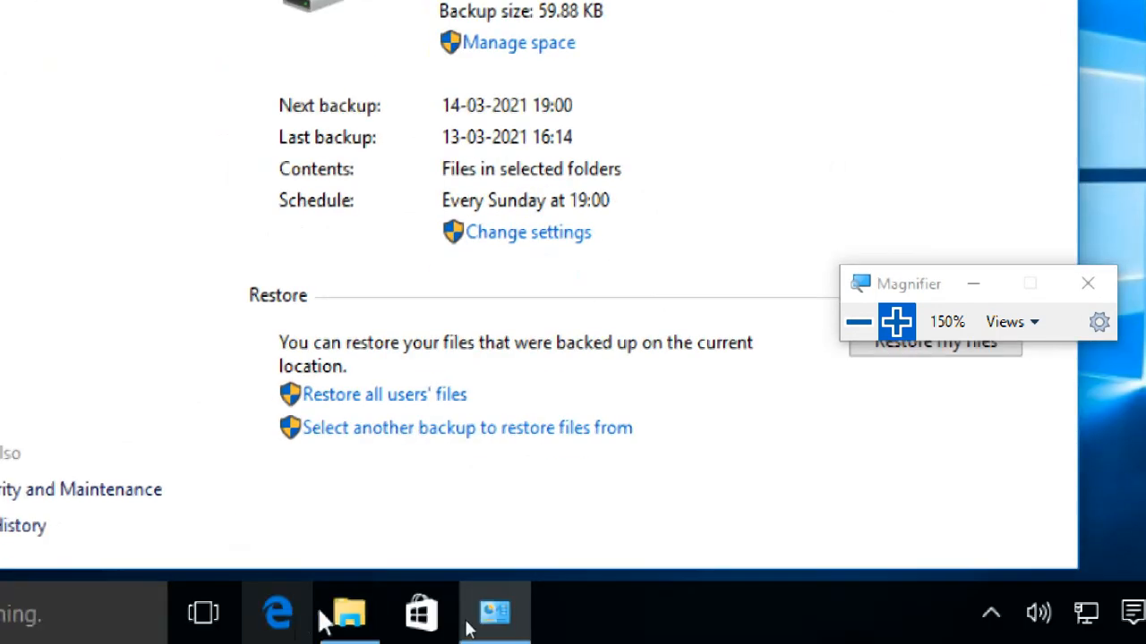
- Open the computer's Windows Backup set stored on Volume1 (E:) to display its restore options
{"action": "left_click", "coordinate": [349, 616]}
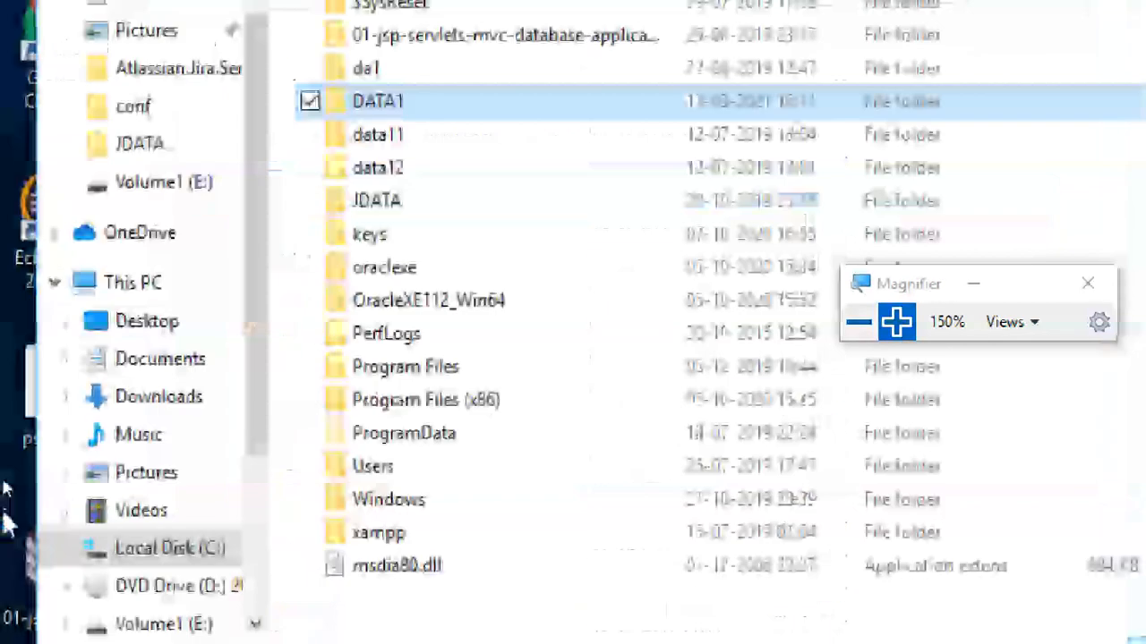
{"action": "left_click", "coordinate": [166, 624]}
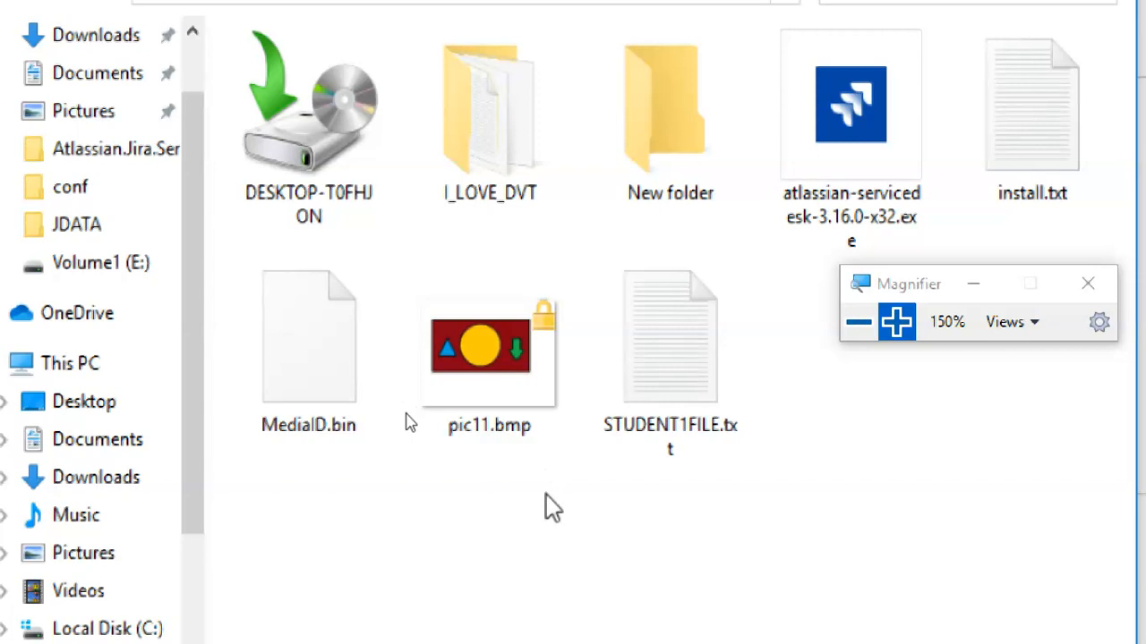
{"action": "left_click", "coordinate": [327, 215]}
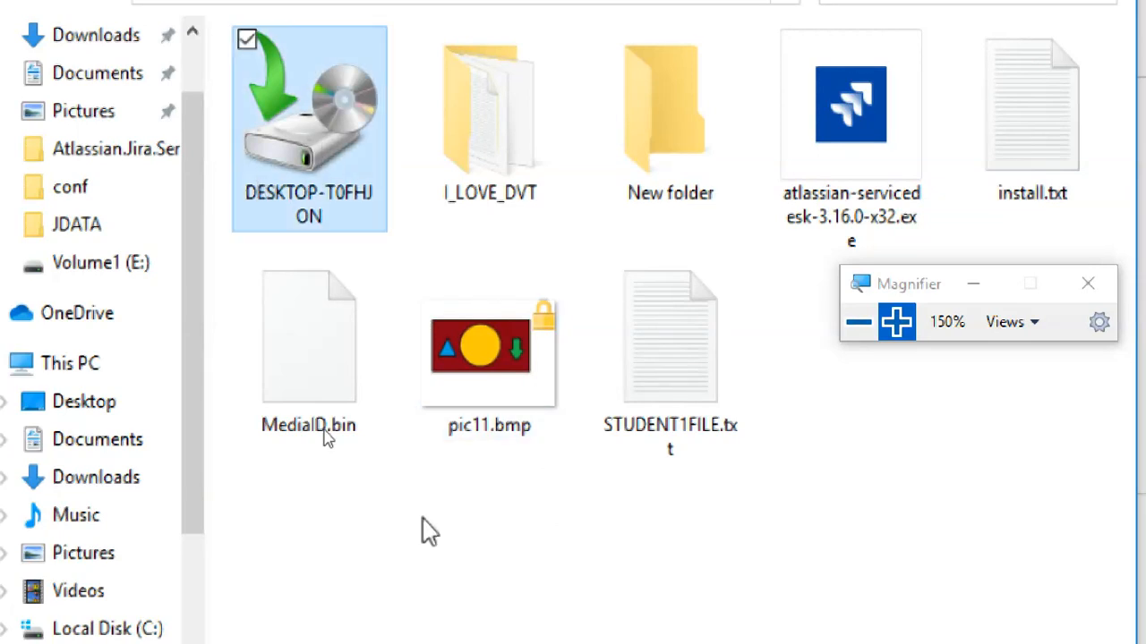
{"action": "double_click", "coordinate": [307, 130]}
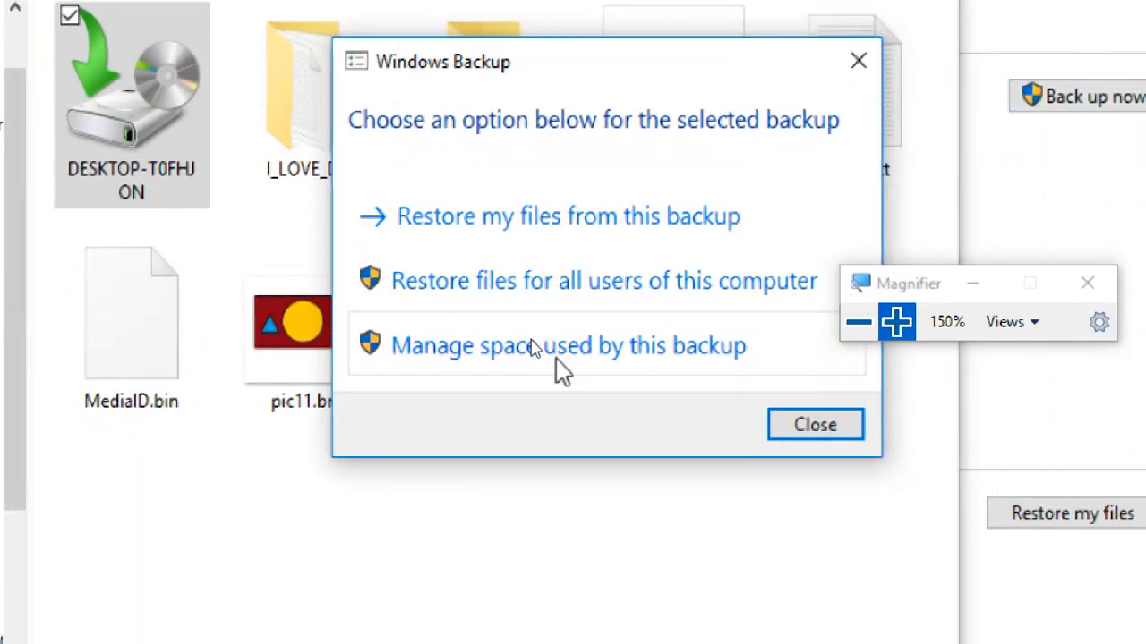
- Browse the backup's files in DATA1 under Backup of C:, and cancel the restore without adding any files
{"action": "left_click", "coordinate": [533, 222]}
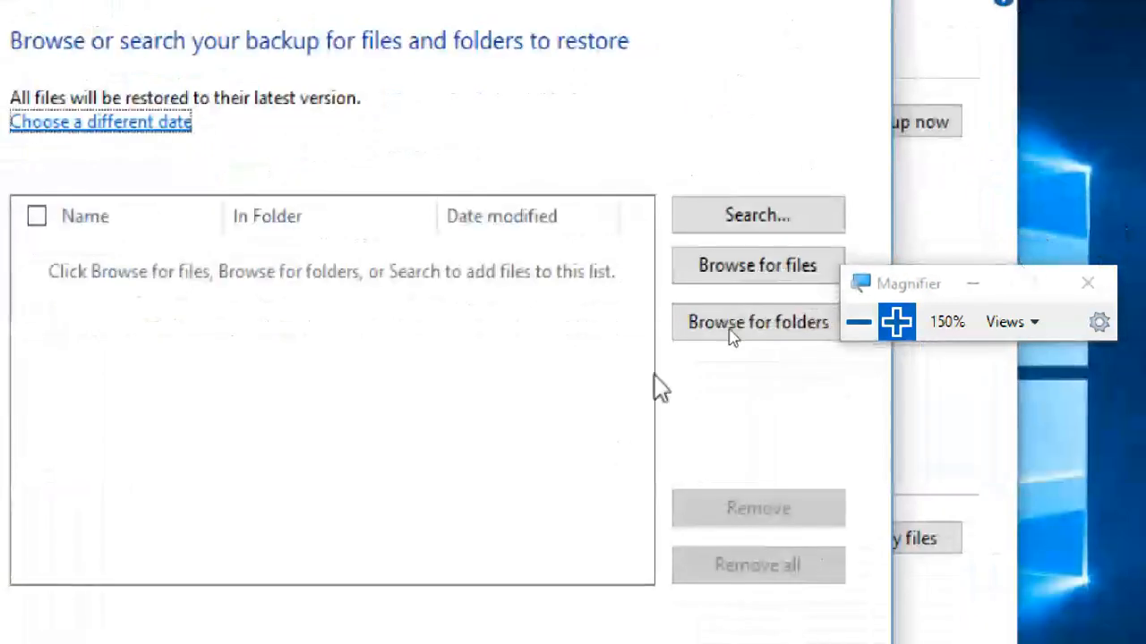
{"action": "left_click", "coordinate": [757, 265]}
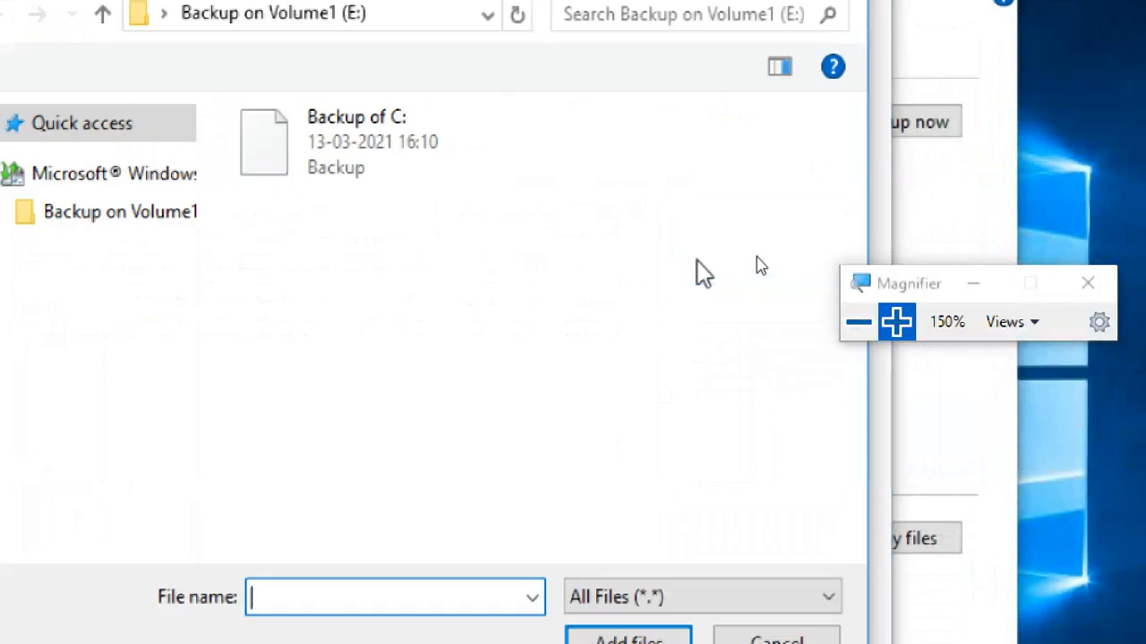
{"action": "double_click", "coordinate": [320, 153]}
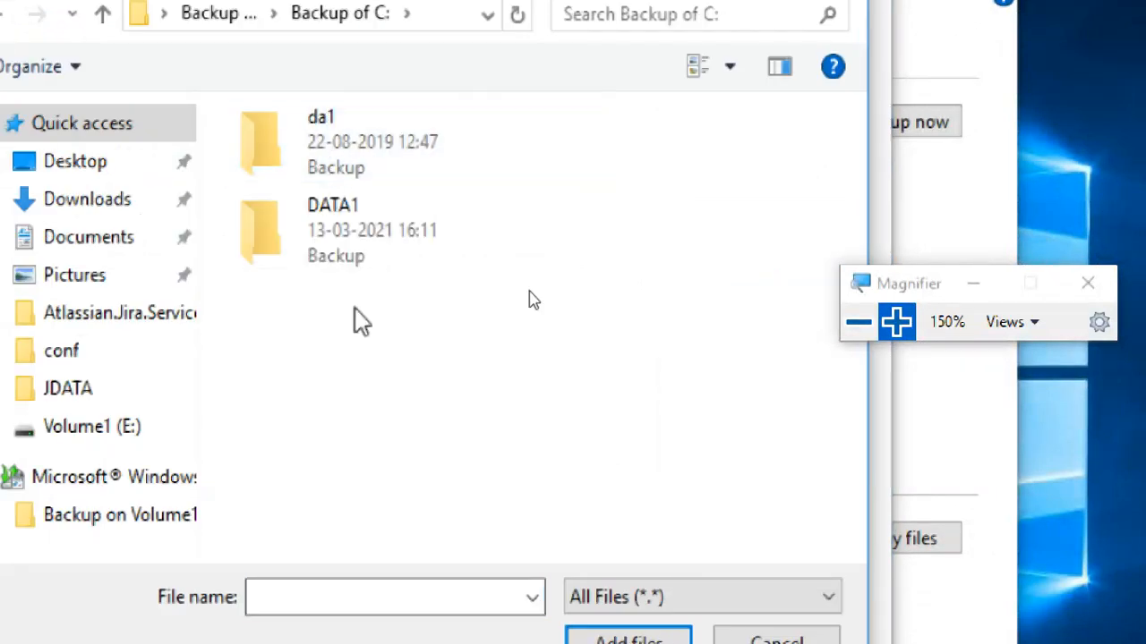
{"action": "double_click", "coordinate": [333, 234]}
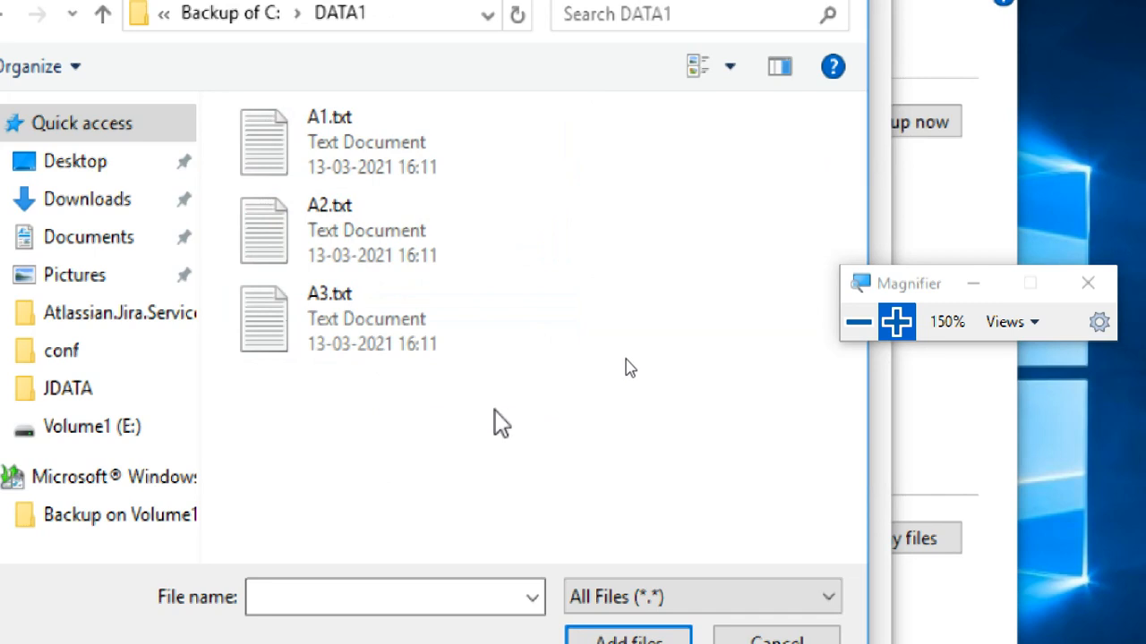
{"action": "left_click", "coordinate": [736, 635]}
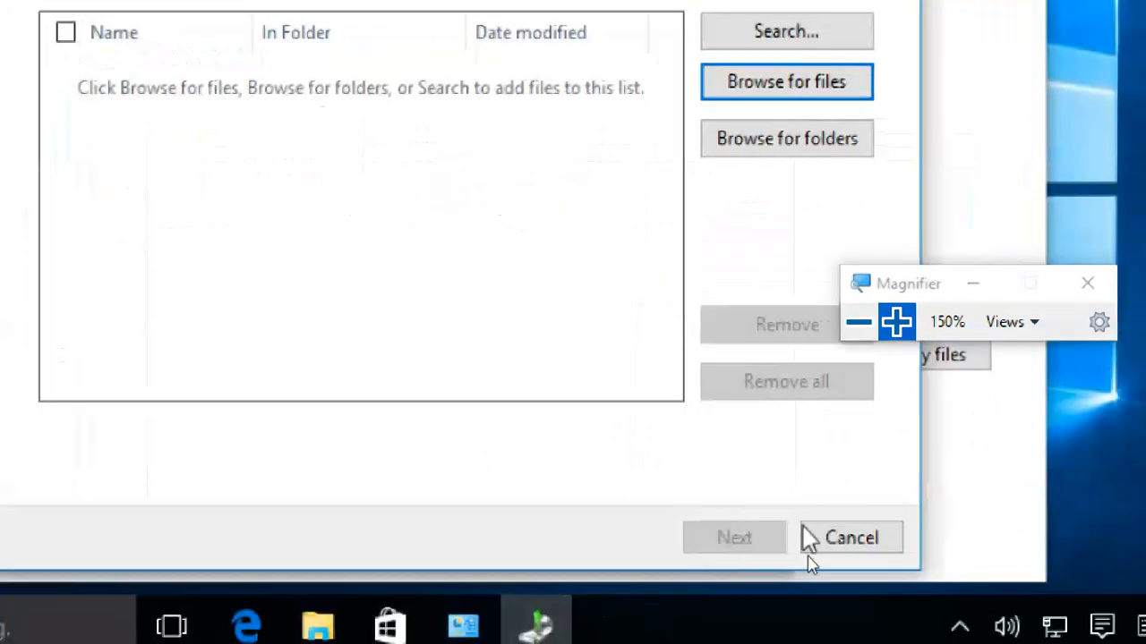
{"action": "left_click", "coordinate": [832, 547]}
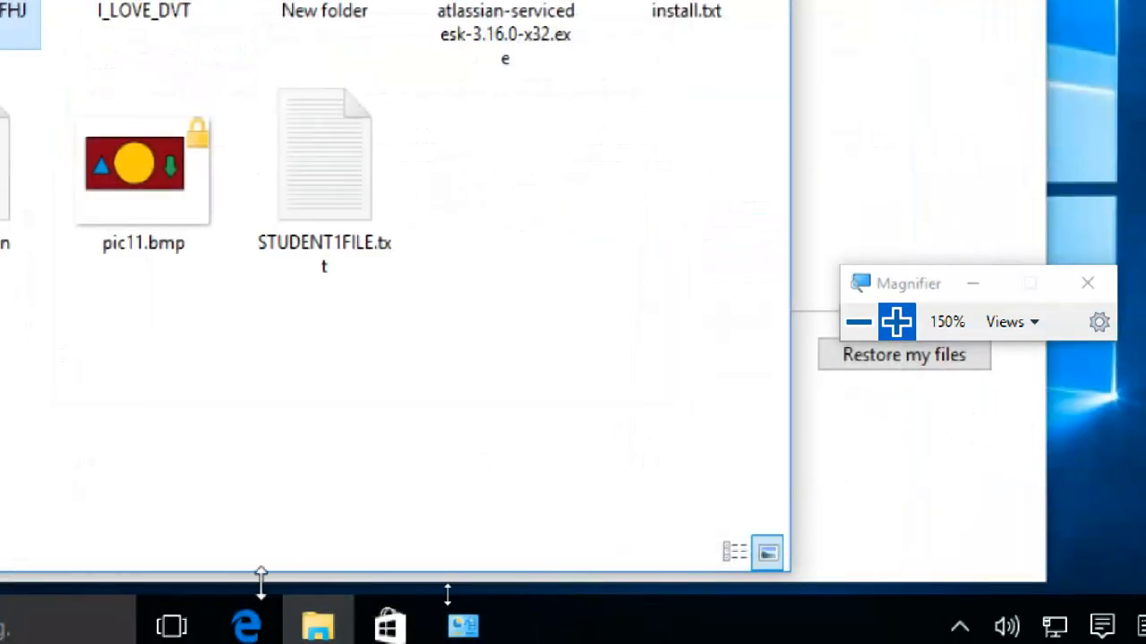
- Permanently delete A1.txt, A2.txt and A3.txt from the DATA1 folder on Local Disk (C:)
{"action": "left_click", "coordinate": [911, 438]}
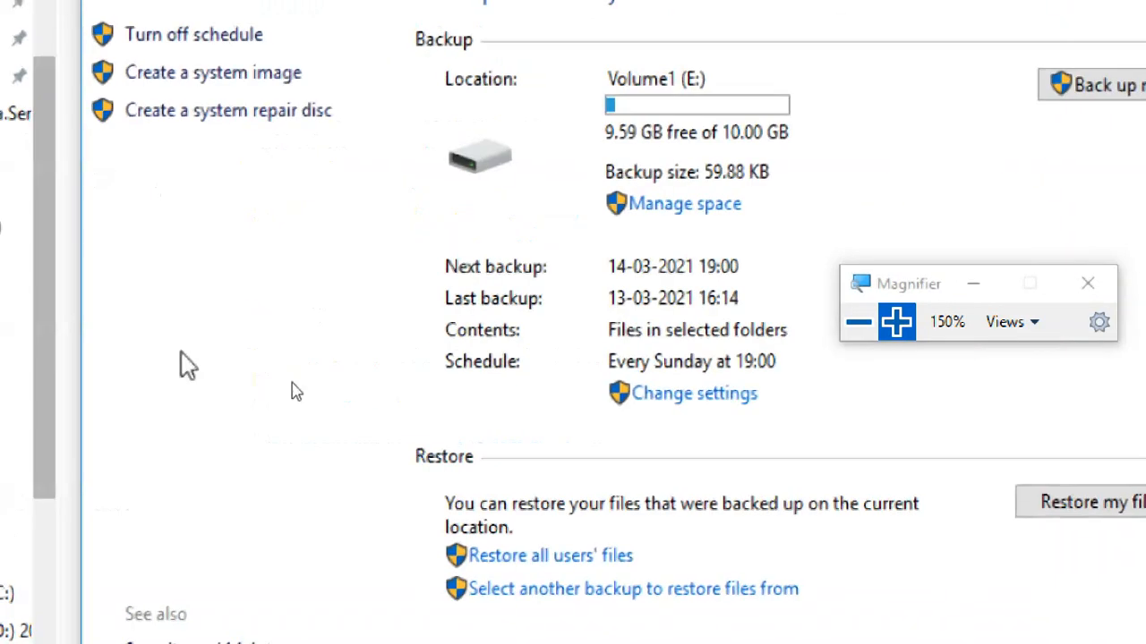
{"action": "left_click", "coordinate": [488, 613]}
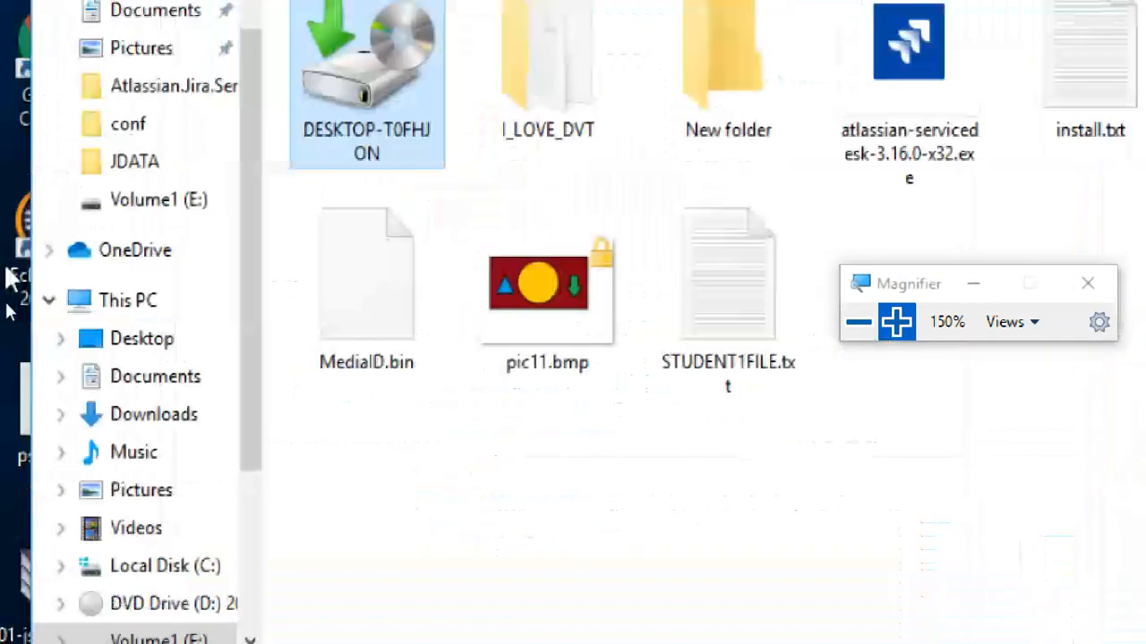
{"action": "left_click", "coordinate": [197, 569]}
{"action": "double_click", "coordinate": [394, 117]}
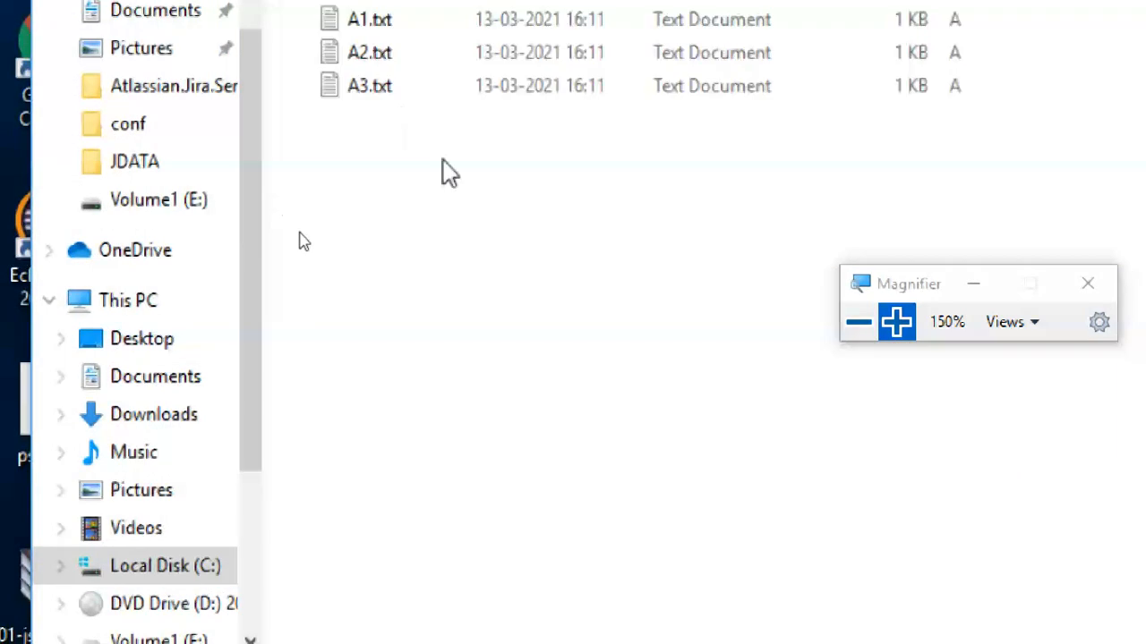
{"action": "left_click_drag", "start_coordinate": [445, 161], "coordinate": [383, 26]}
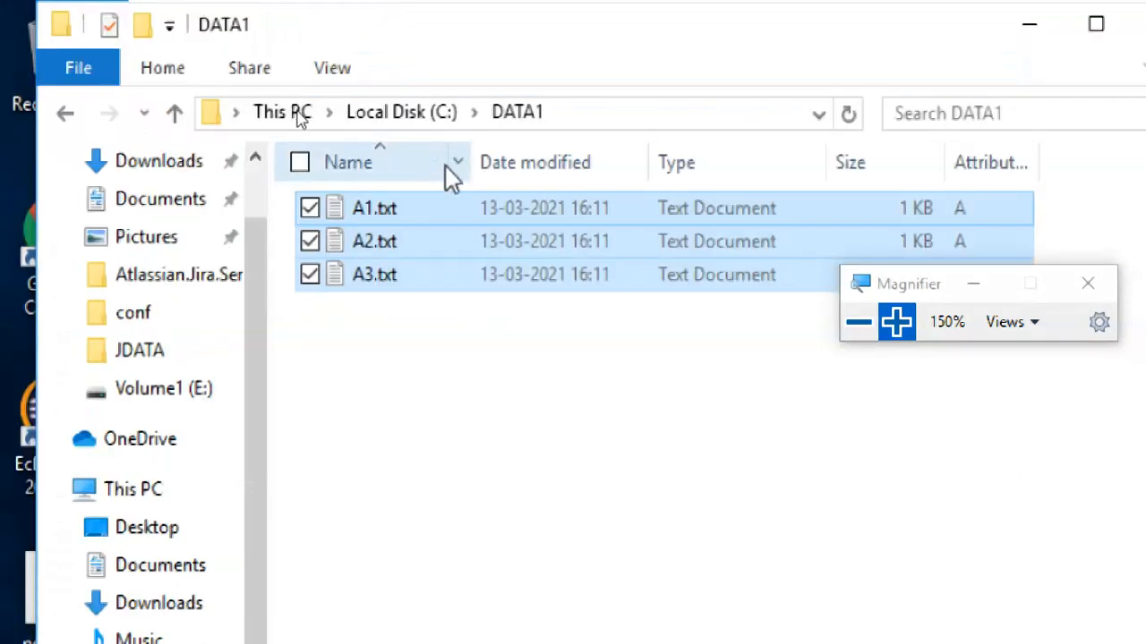
{"action": "key", "text": "shift+Delete"}
{"action": "key", "text": "Return"}
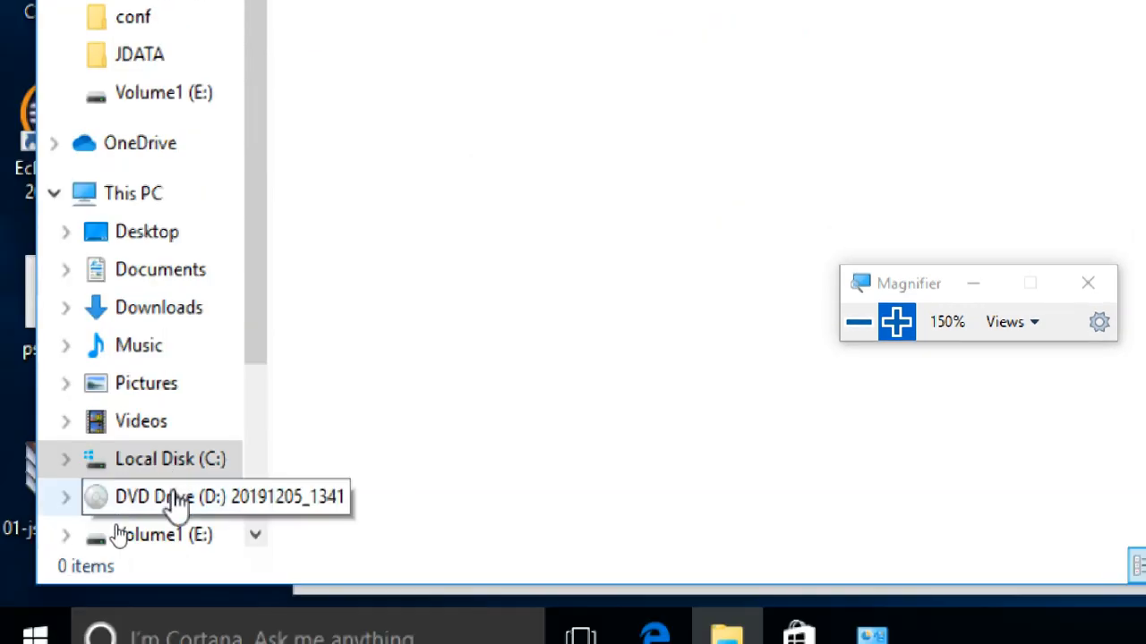
- From the backup set on Volume1 (E:), add A1.txt, A2.txt and A3.txt in DATA1 to the files to restore
{"action": "left_click", "coordinate": [184, 541]}
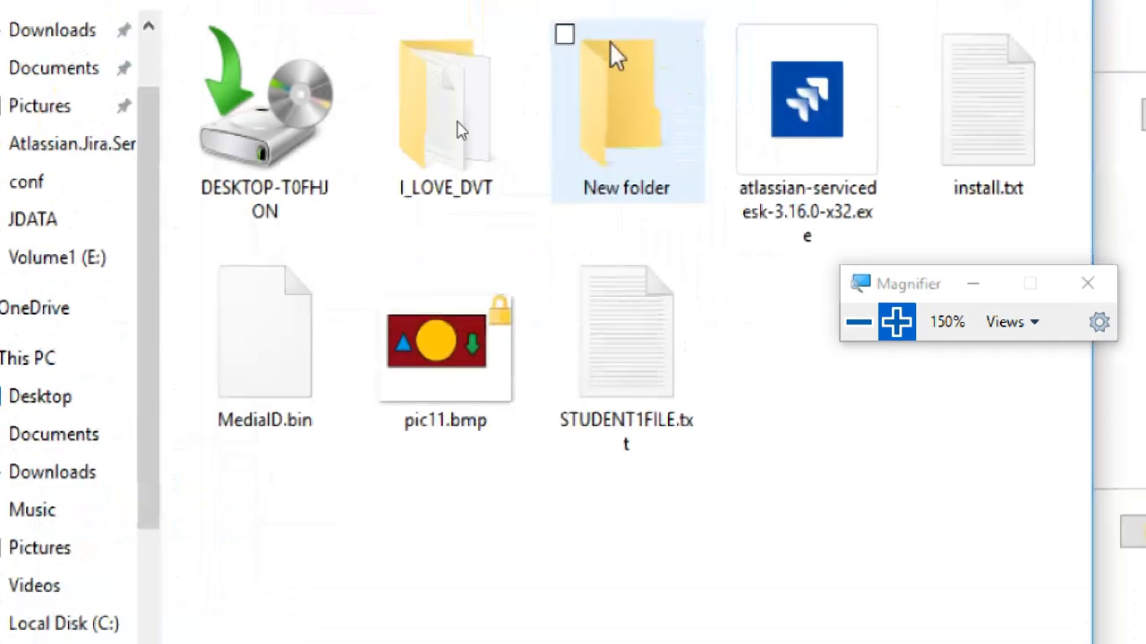
{"action": "double_click", "coordinate": [286, 143]}
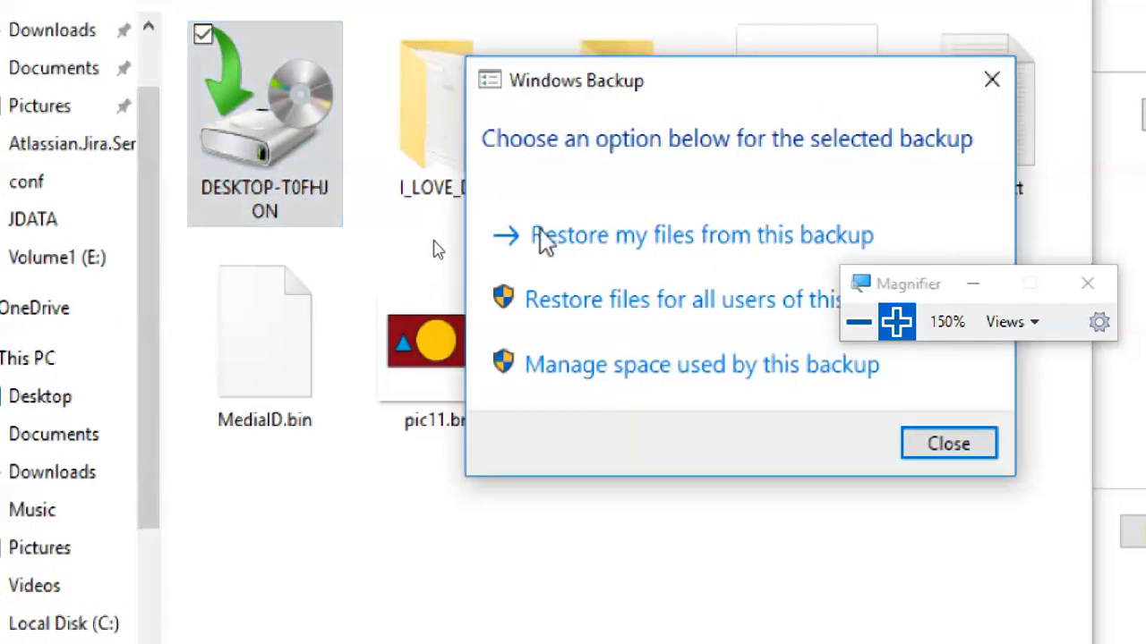
{"action": "left_click", "coordinate": [651, 238]}
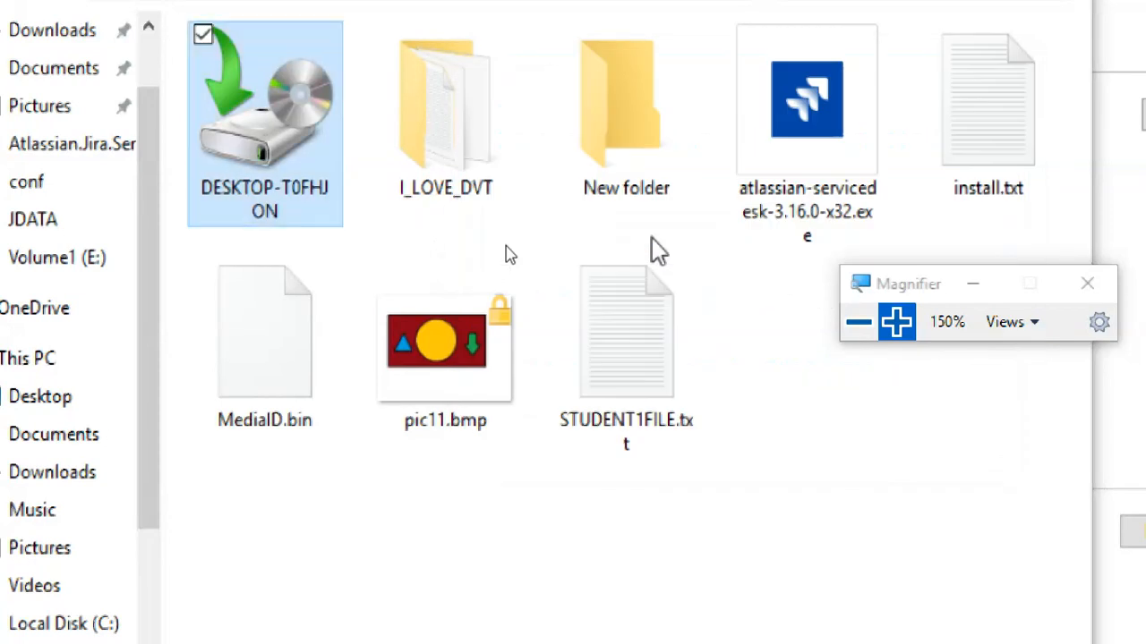
{"action": "left_click", "coordinate": [814, 312]}
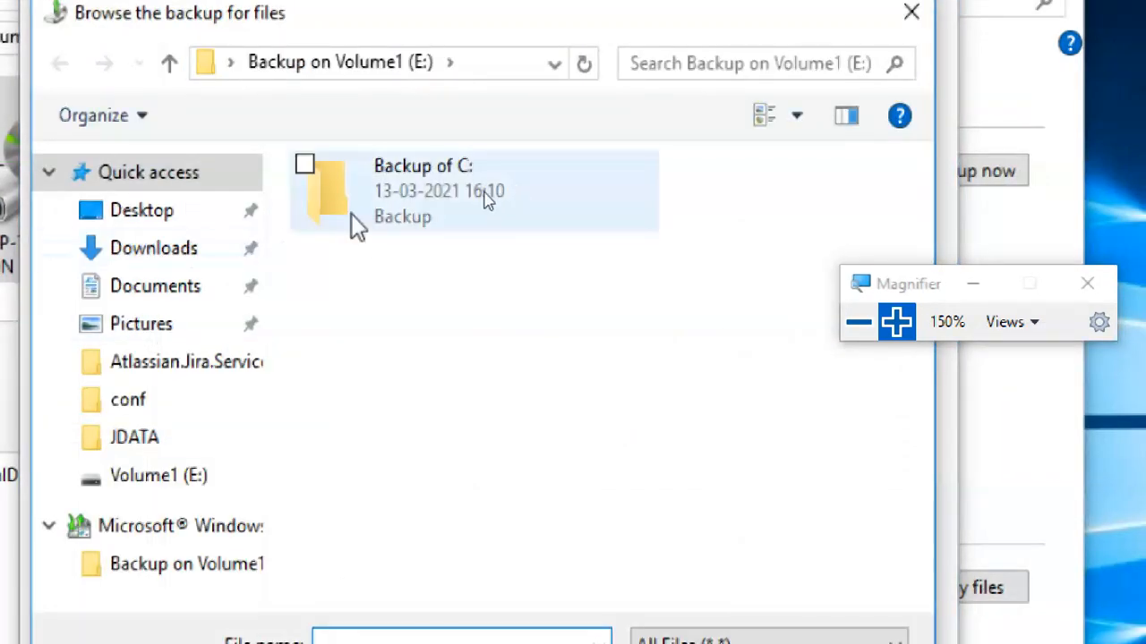
{"action": "double_click", "coordinate": [399, 204]}
{"action": "double_click", "coordinate": [455, 275]}
{"action": "left_click_drag", "start_coordinate": [502, 461], "coordinate": [424, 215]}
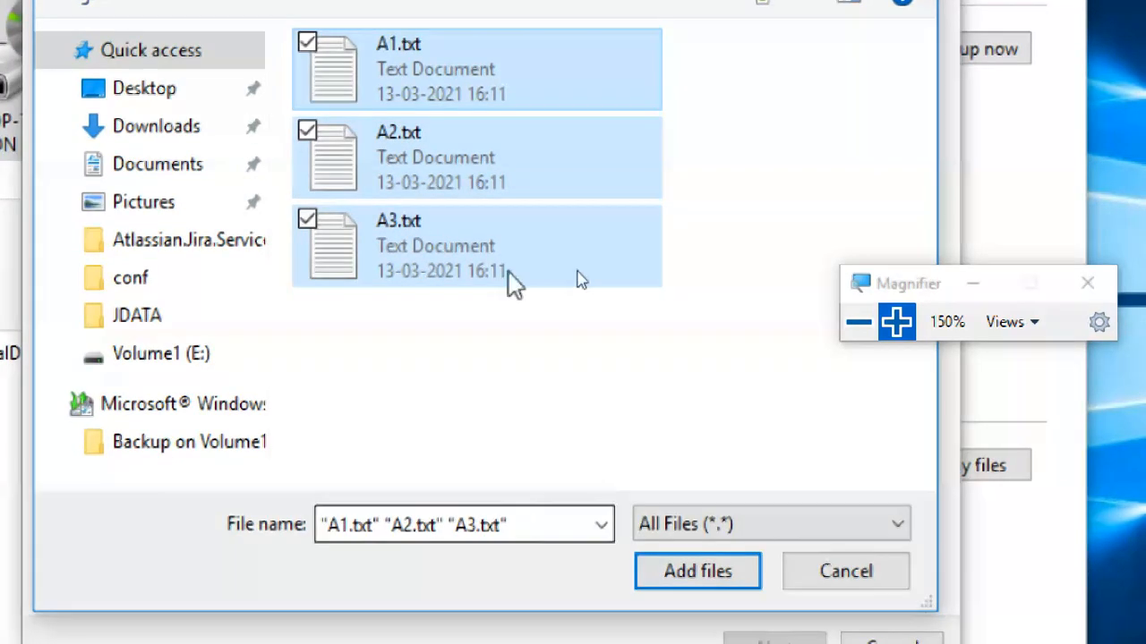
{"action": "left_click", "coordinate": [670, 562]}
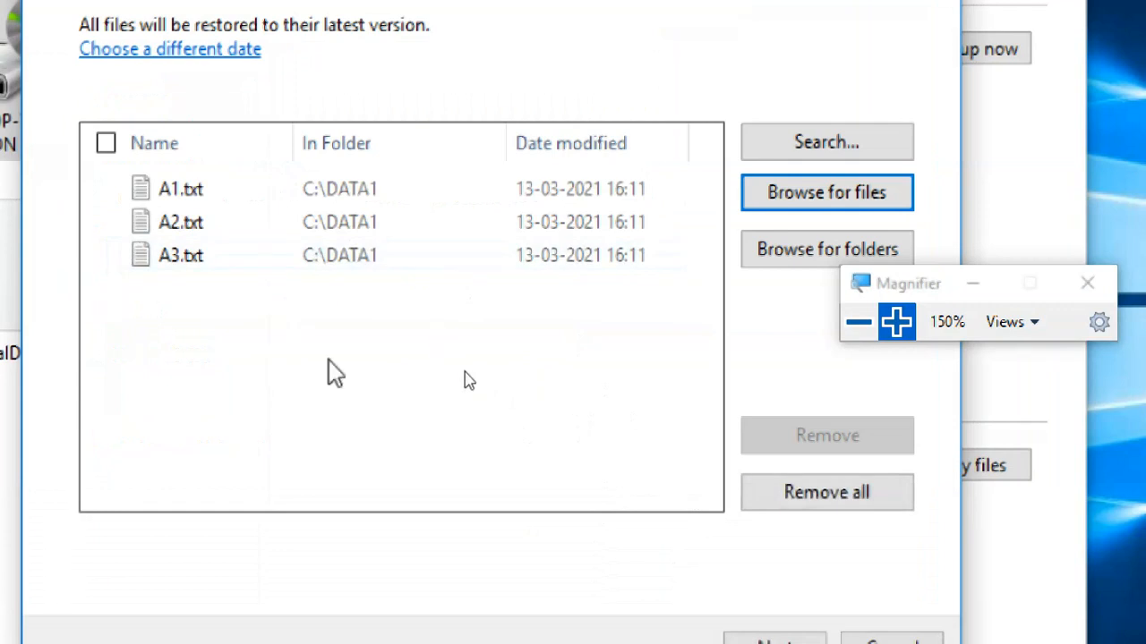
- Restore the listed files to their original location and check the DATA1 folder on Local Disk (C:) for them
{"action": "left_click", "coordinate": [738, 620]}
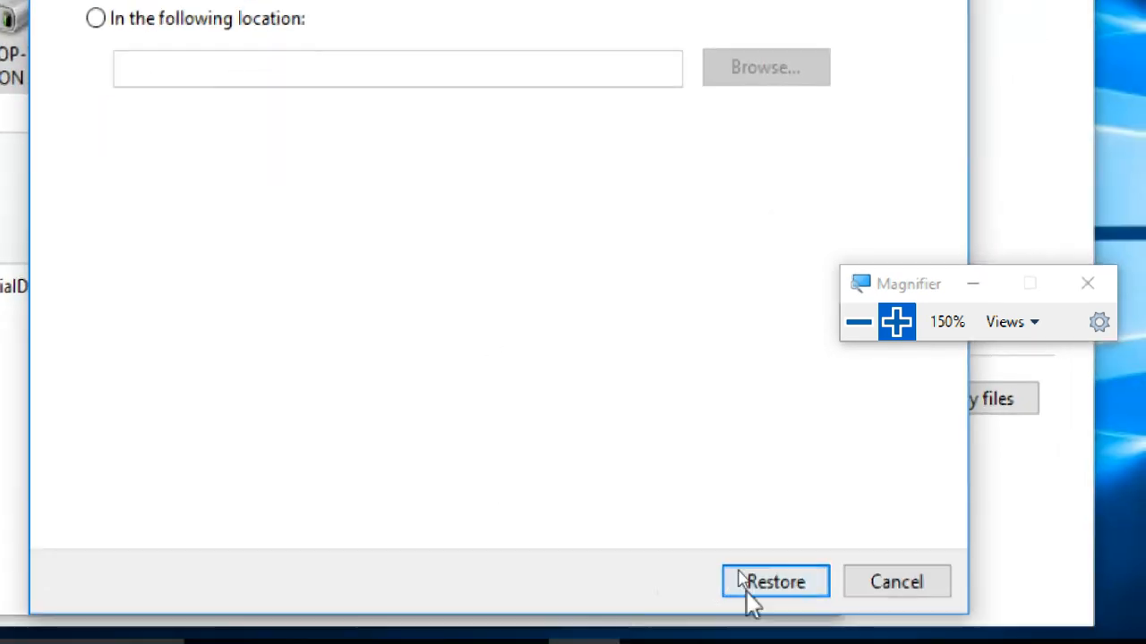
{"action": "left_click", "coordinate": [756, 584]}
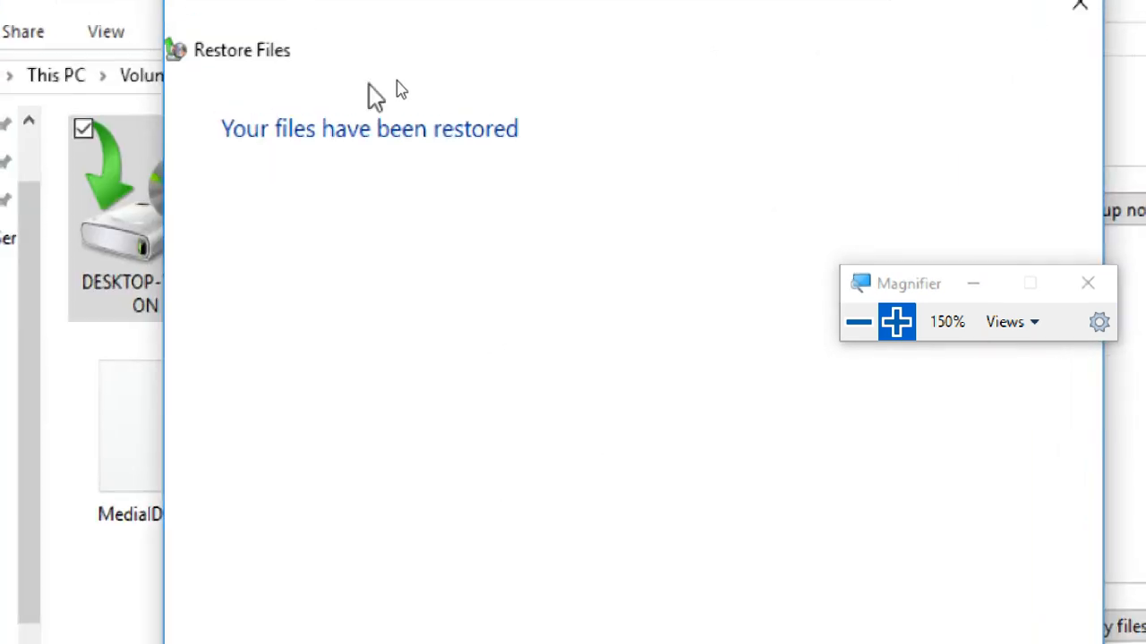
{"action": "left_click", "coordinate": [893, 629]}
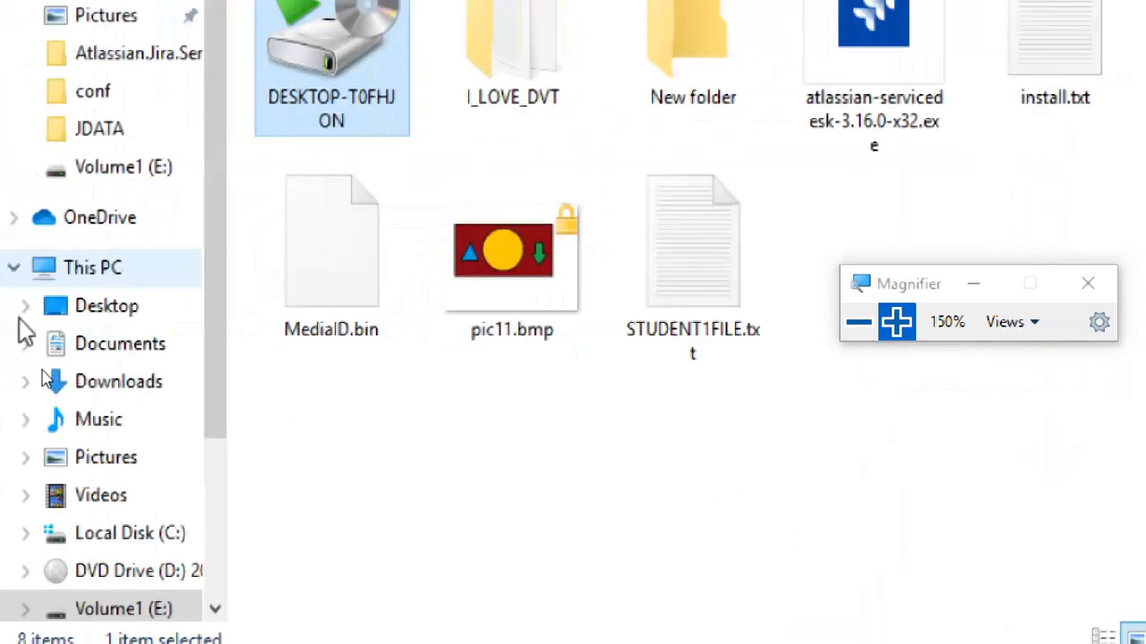
{"action": "left_click", "coordinate": [90, 528]}
{"action": "double_click", "coordinate": [356, 106]}
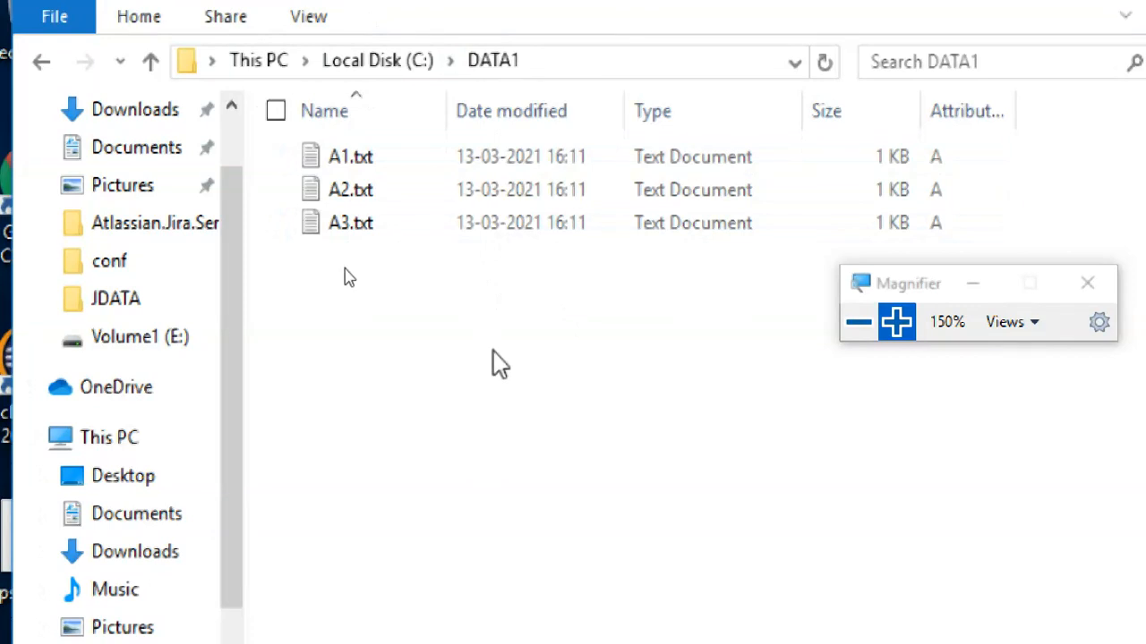
- Reduce the Magnifier zoom to 100% and close the DATA1 folder window
{"action": "left_click", "coordinate": [858, 321]}
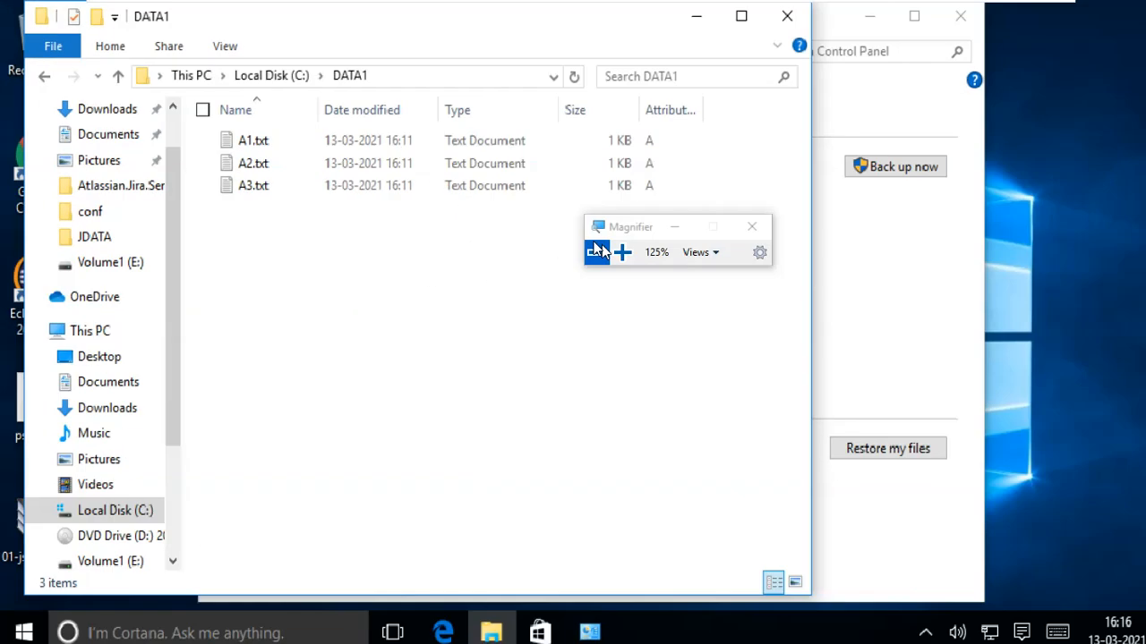
{"action": "left_click", "coordinate": [619, 250]}
{"action": "left_click", "coordinate": [775, 15]}
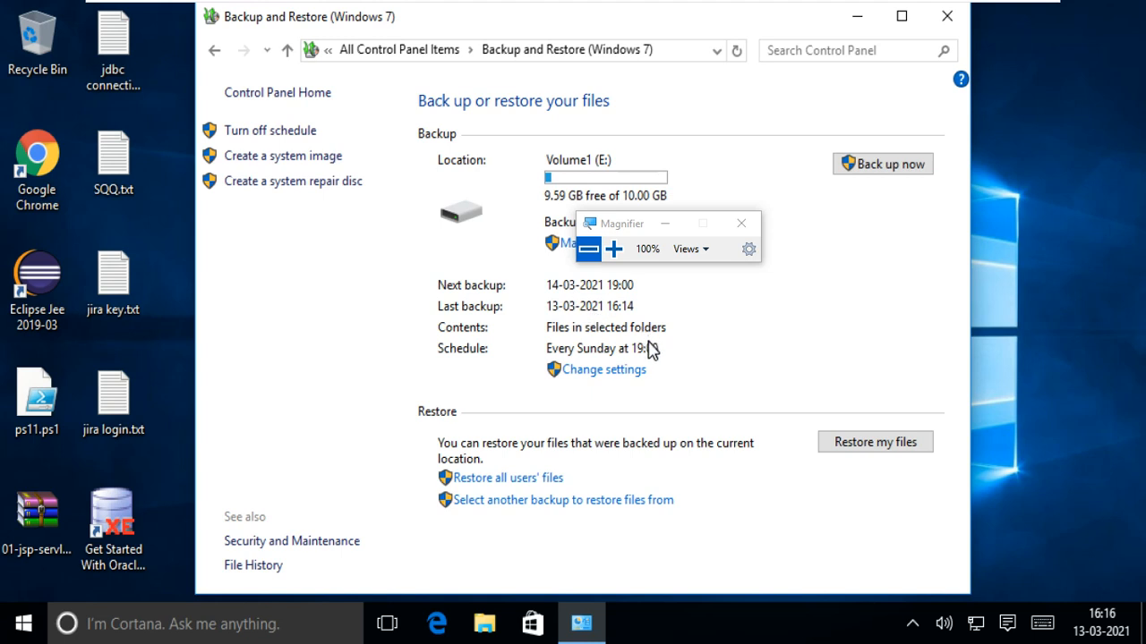
- Review the Volume1 (E:) and volume2 (F:) destinations and the backup content choices in the backup settings, and cancel without saving
{"action": "left_click", "coordinate": [638, 370]}
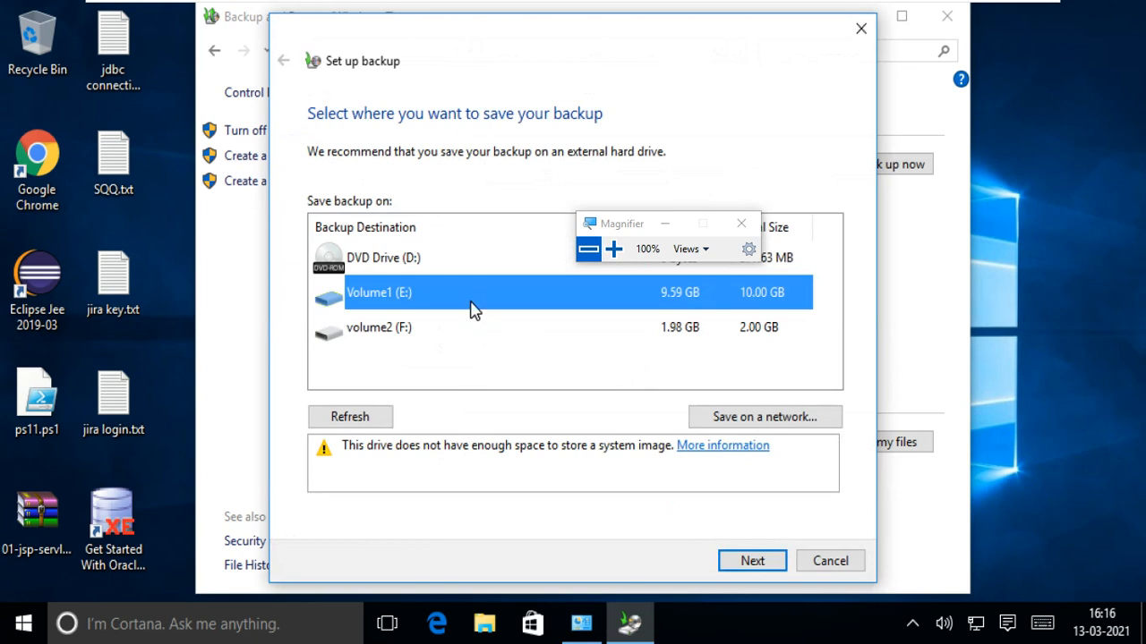
{"action": "left_click", "coordinate": [475, 330]}
{"action": "left_click", "coordinate": [466, 311]}
{"action": "left_click", "coordinate": [481, 355]}
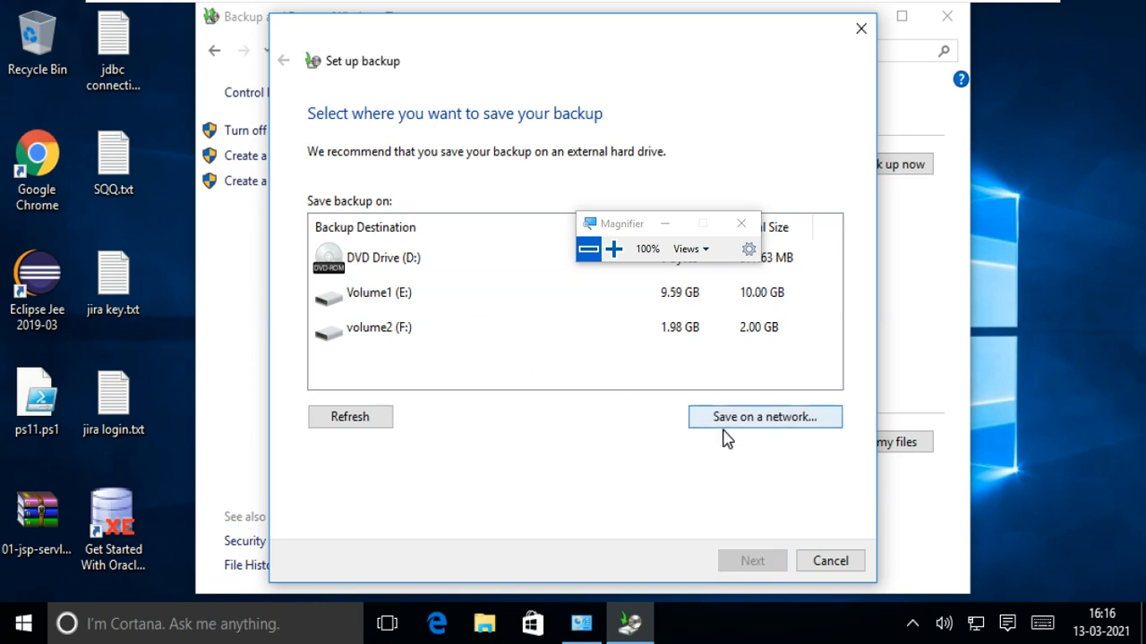
{"action": "left_click", "coordinate": [498, 333]}
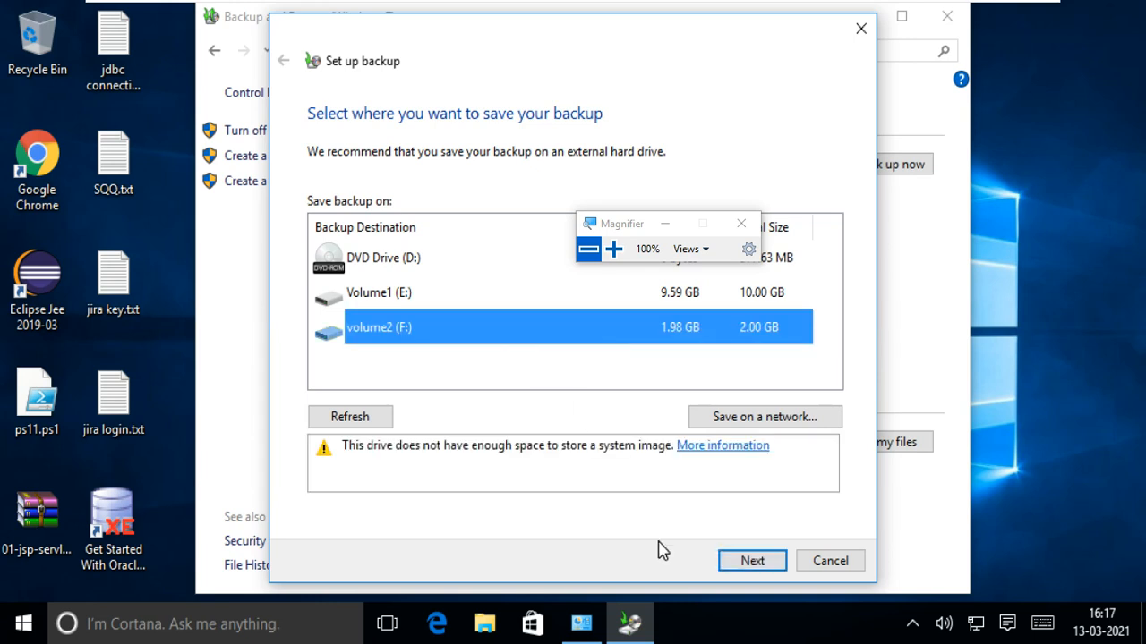
{"action": "left_click", "coordinate": [488, 296]}
{"action": "left_click", "coordinate": [745, 560]}
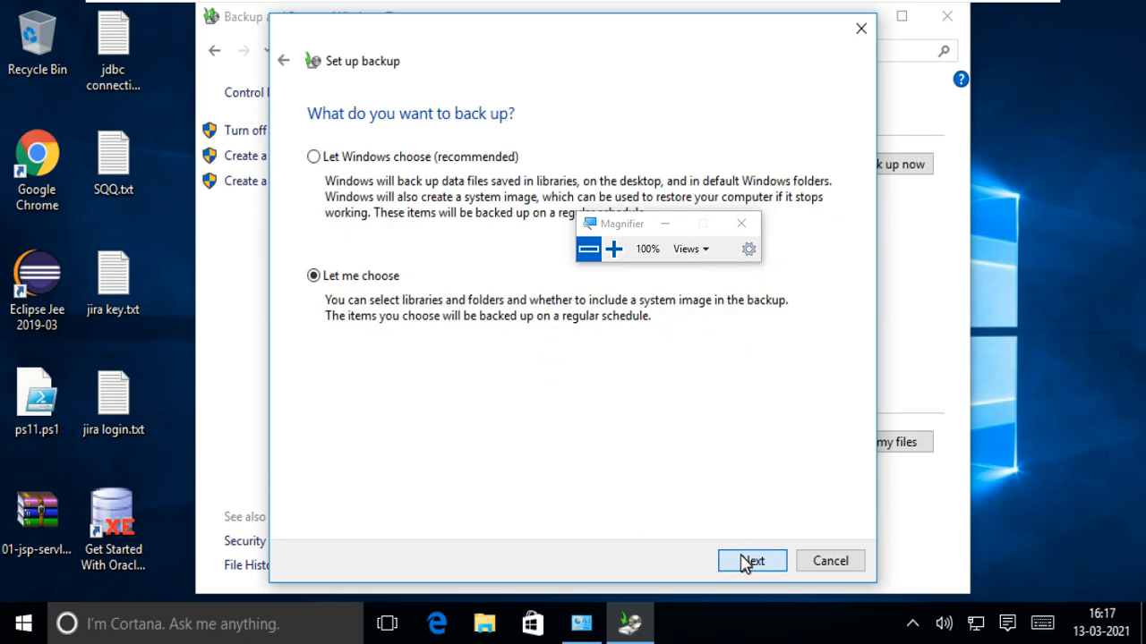
{"action": "left_click", "coordinate": [756, 562]}
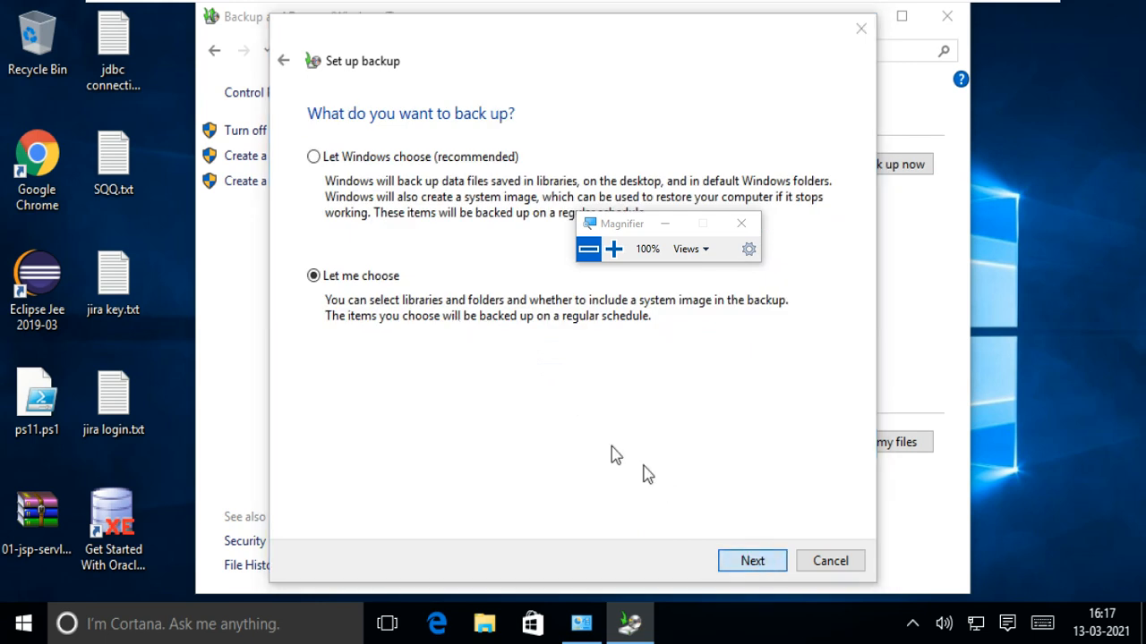
{"action": "left_click", "coordinate": [829, 561]}
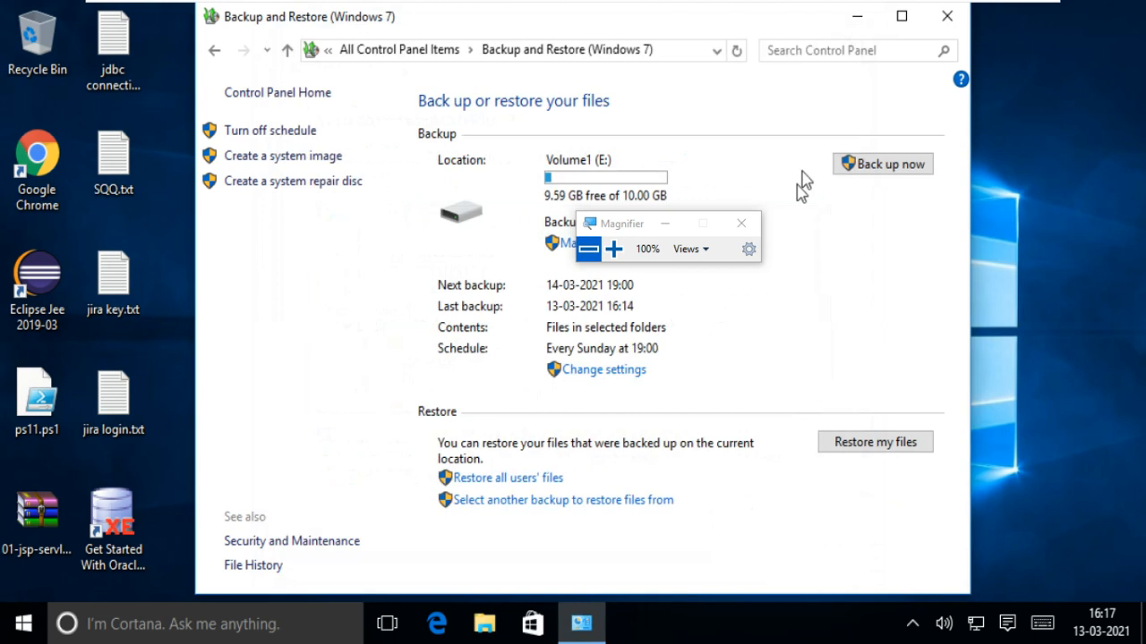
- Close the Backup and Restore window and take the virtual machine out of full-screen view
{"action": "left_click", "coordinate": [940, 18]}
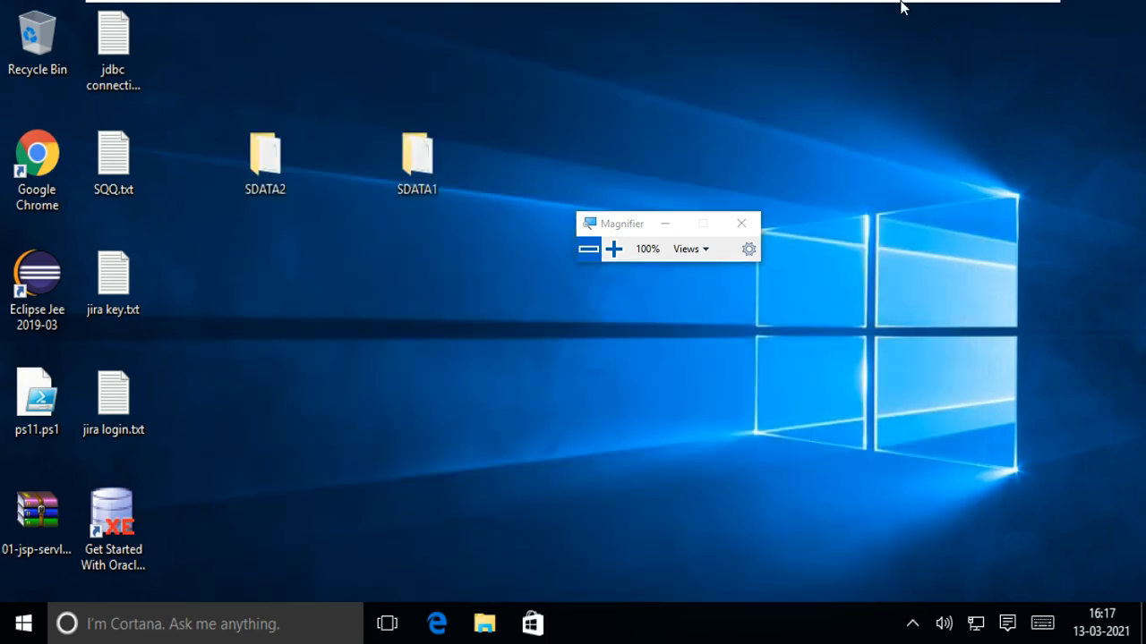
{"action": "mouse_move", "coordinate": [903, 8]}
{"action": "left_click", "coordinate": [1026, 8]}
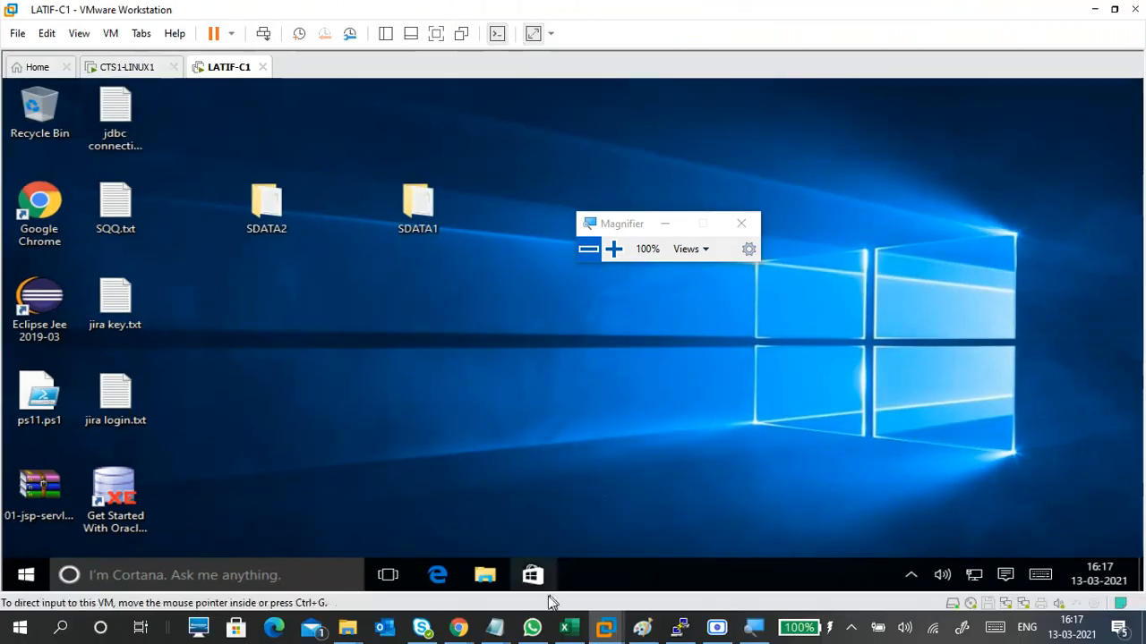